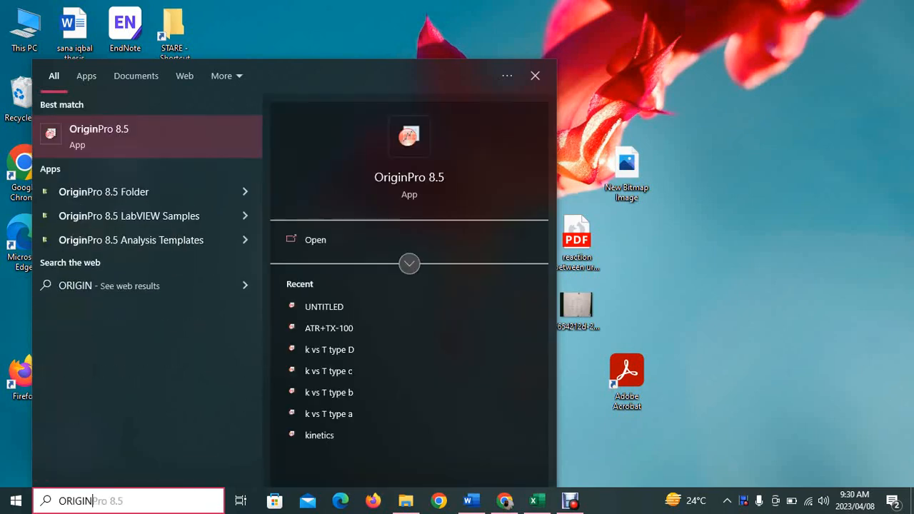
- Launch OriginPro 8.5 and maximize the empty Book1 workbook window
key(Return)
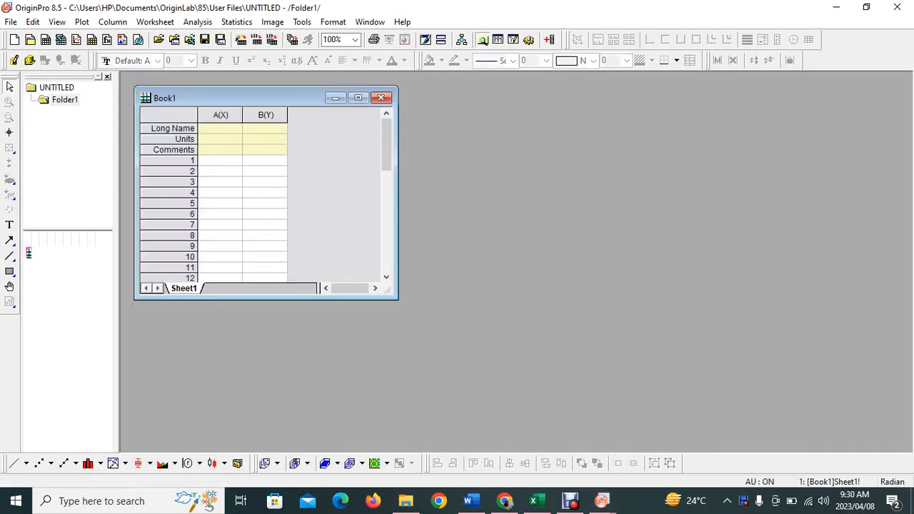
click(358, 97)
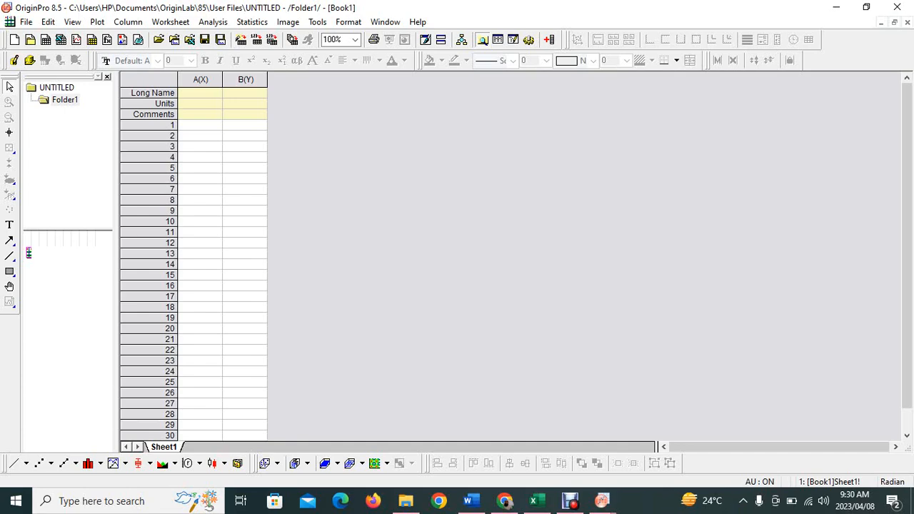
- Switch to the Excel workbook Astravastatin Kx and copy the cells L2:M14
click(533, 500)
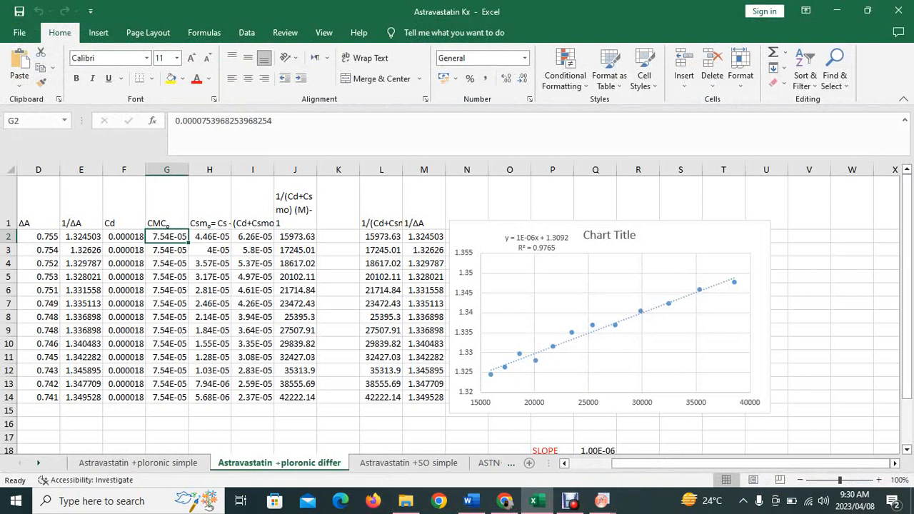
drag(382, 236, 425, 397)
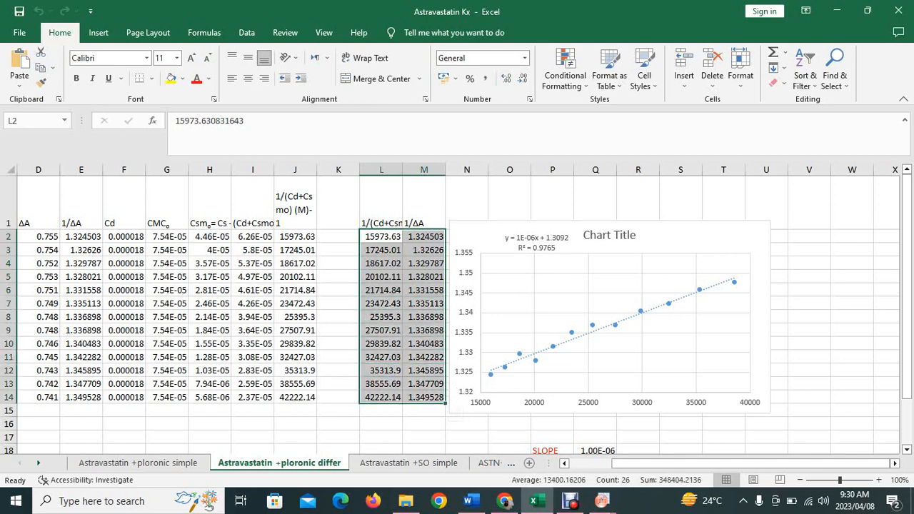
right_click(407, 393)
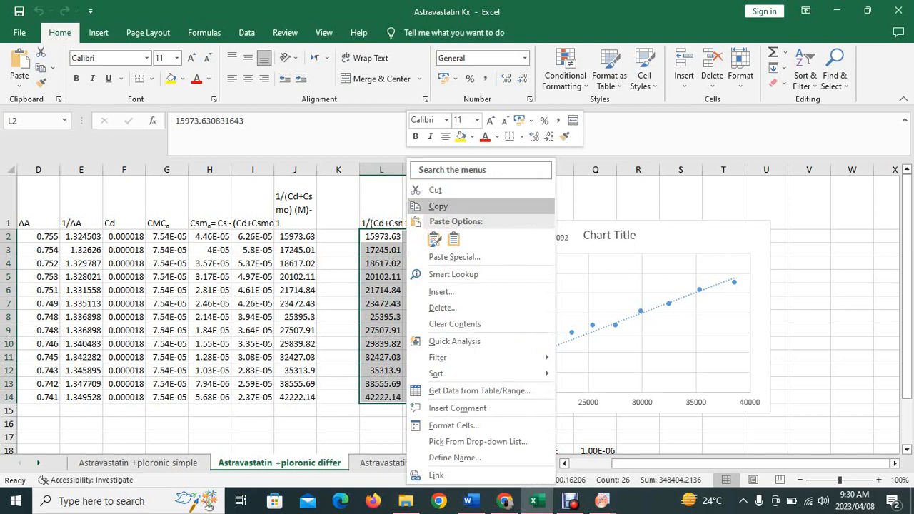
click(438, 206)
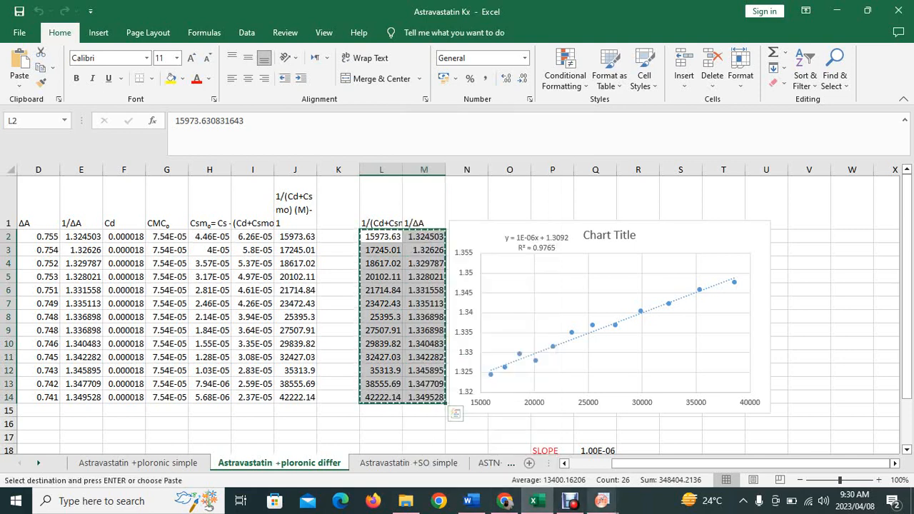
- Switch to the OriginPro window, close the Script Window, and paste the copied data into the maximized Book1 from row 1 of column A(X)
click(603, 502)
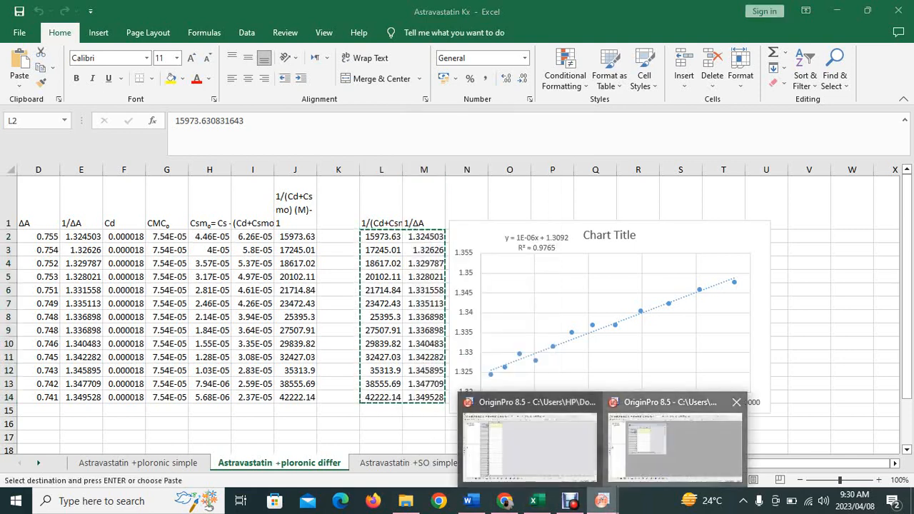
click(674, 443)
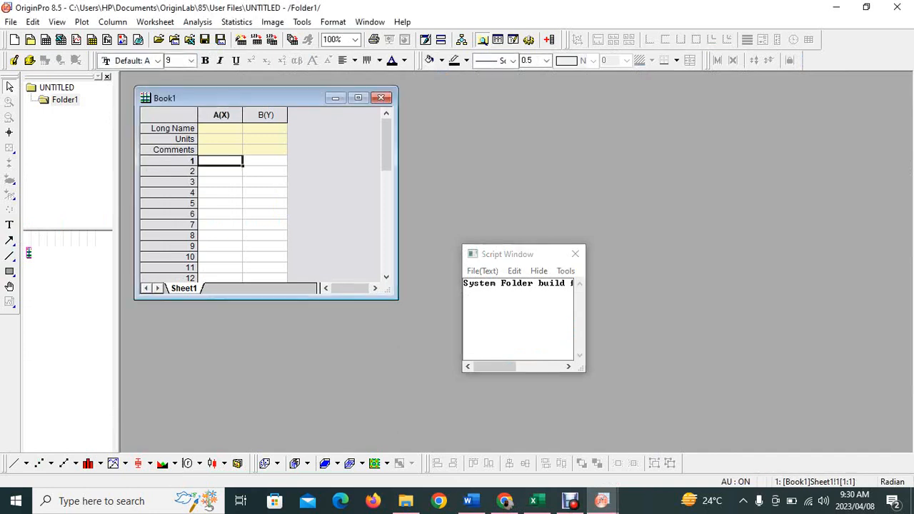
click(575, 253)
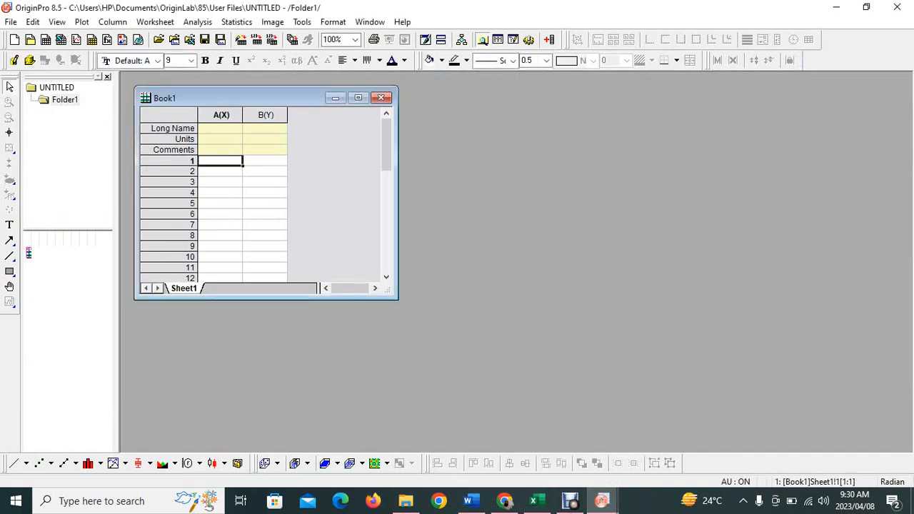
click(358, 98)
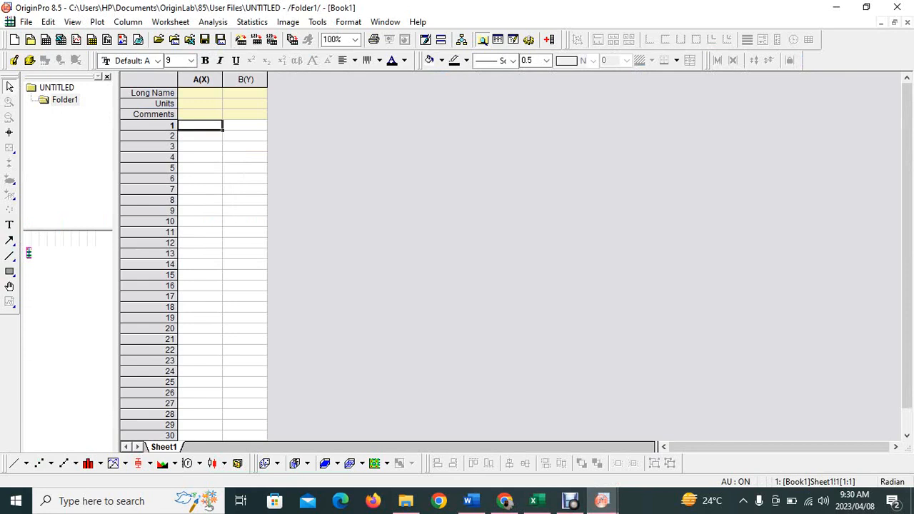
key(ctrl+v)
click(385, 172)
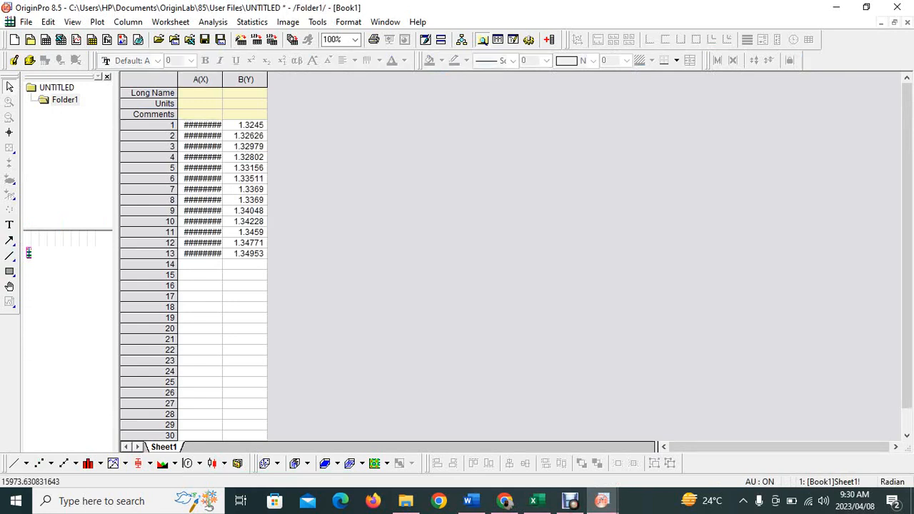
- Plot columns A(X) and B(Y) of the worksheet as a scatter graph
click(246, 79)
shift+click(201, 80)
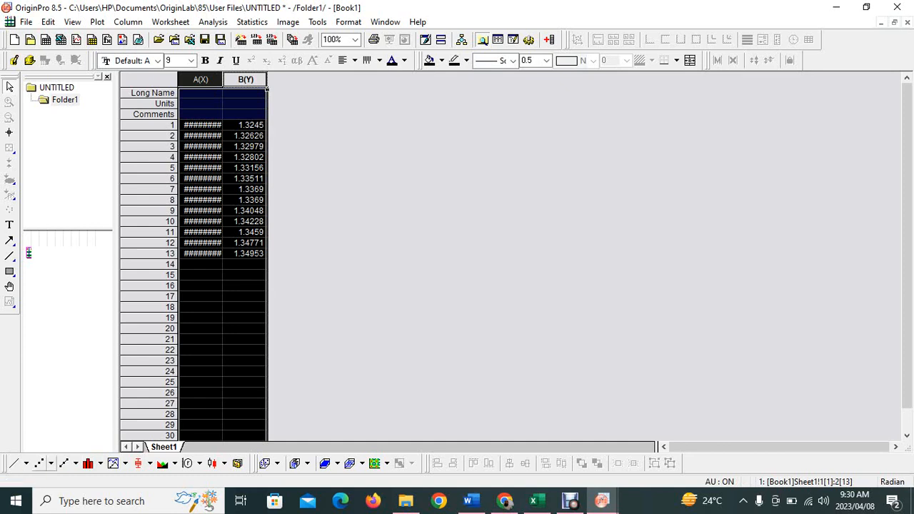
click(40, 463)
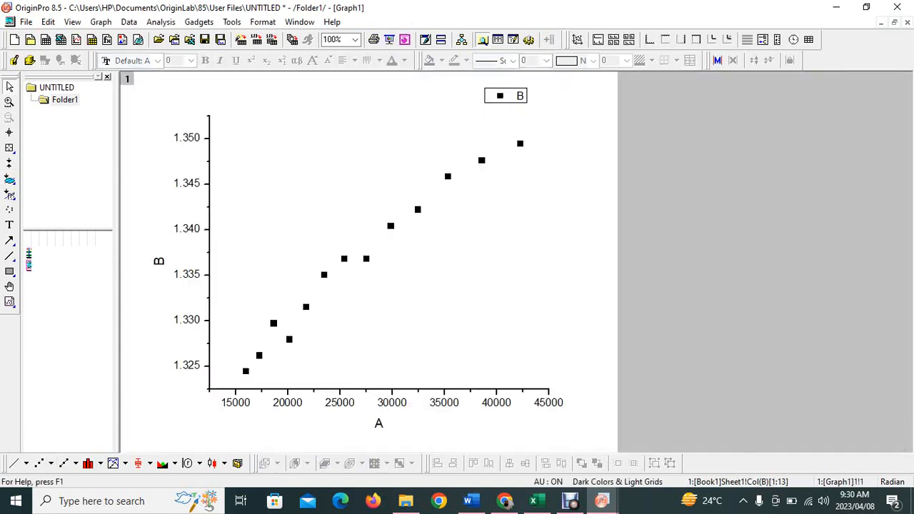
- Delete the legend box above the scatter plot
click(500, 95)
click(519, 96)
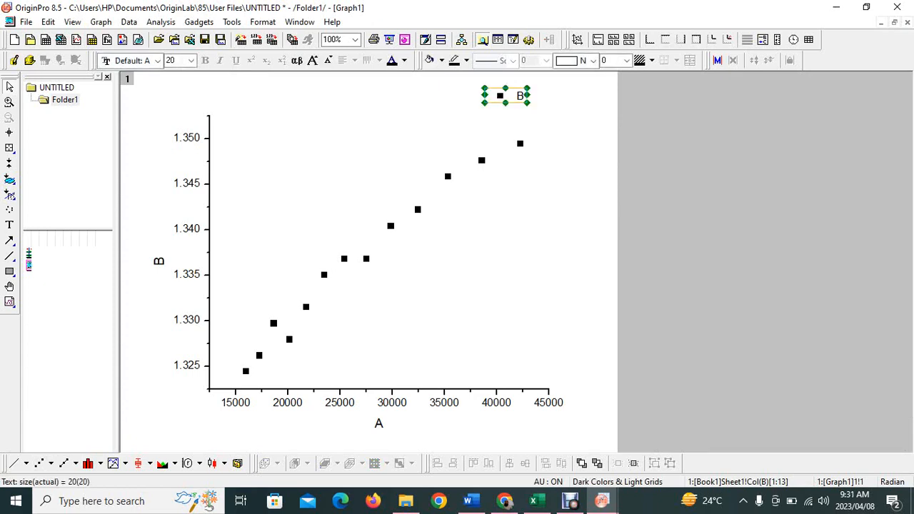
key(Delete)
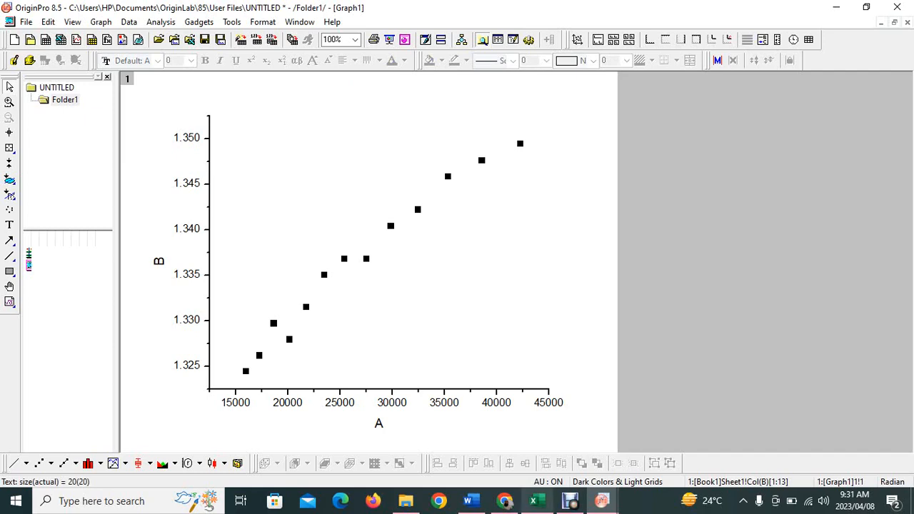
- Check the full header text of cell L1 in the Excel sheet and return to the OriginPro graph
click(533, 501)
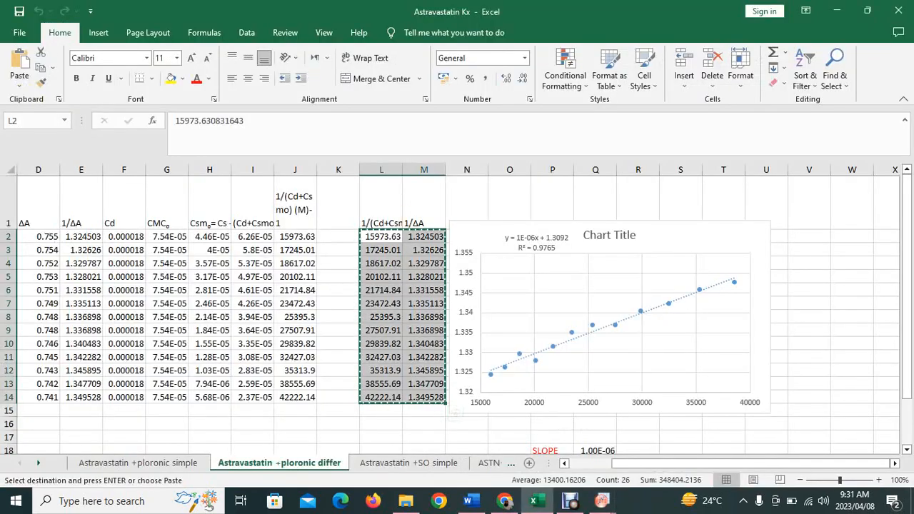
click(382, 203)
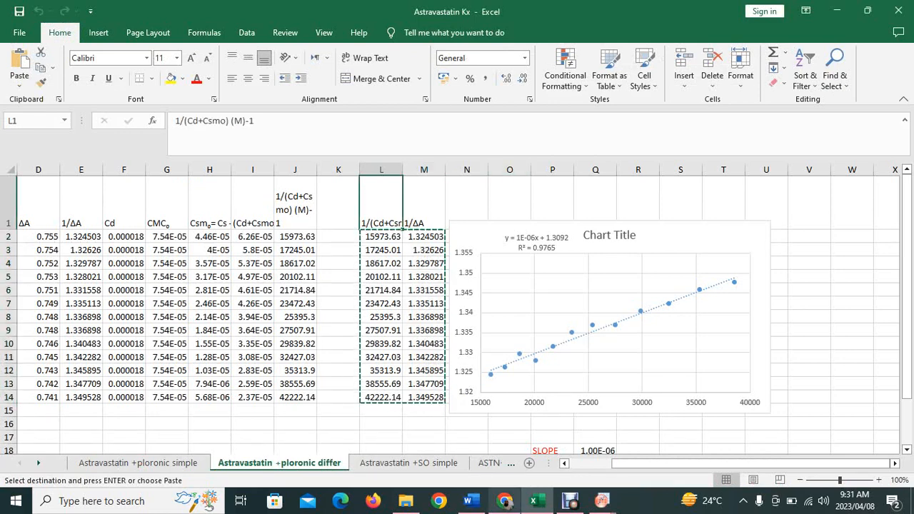
mouse_move(602, 501)
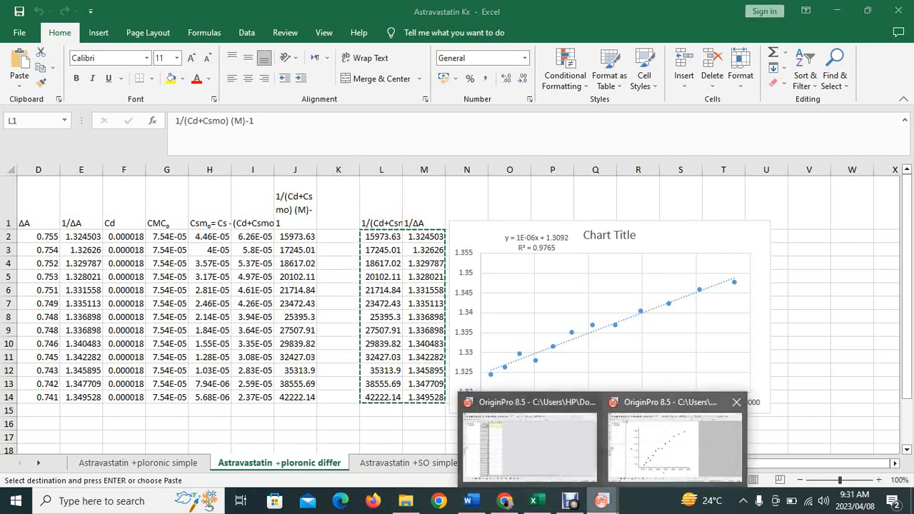
click(676, 440)
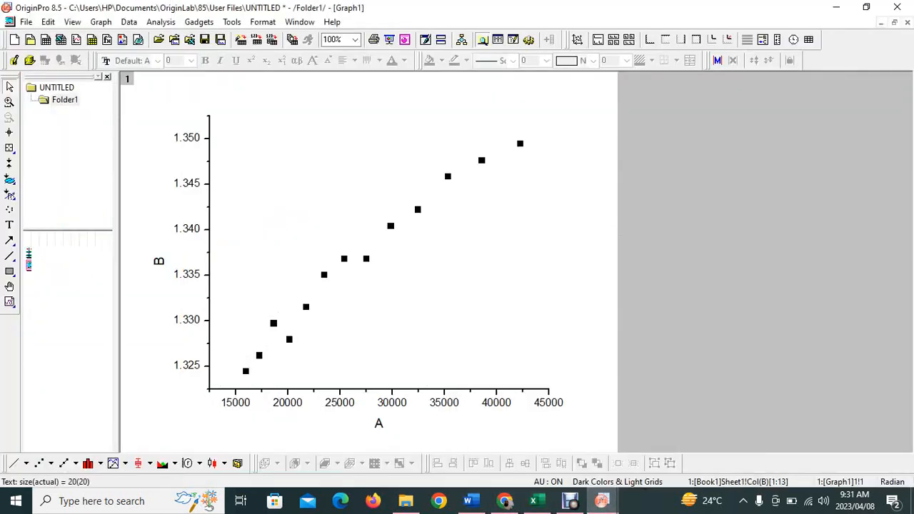
- Replace the X axis title with the text 1/(Cd+, formatting the d as a subscript
double_click(379, 424)
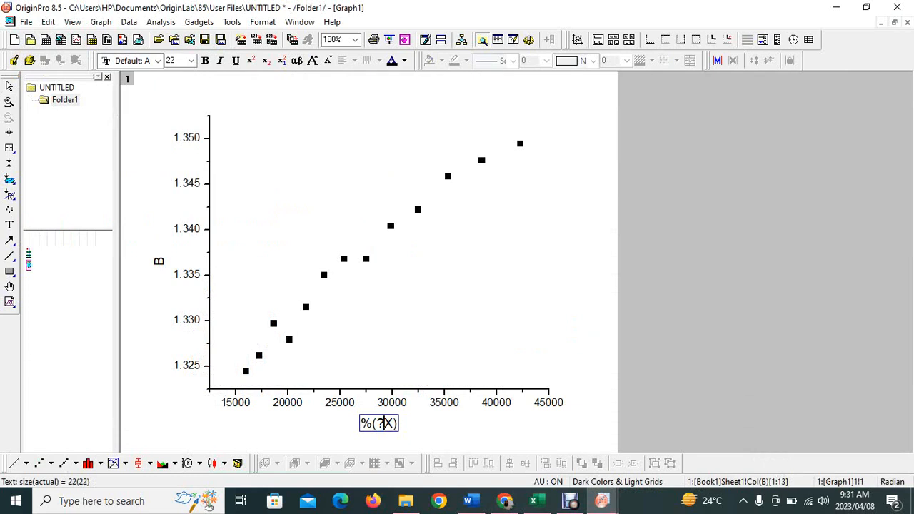
drag(362, 424, 399, 423)
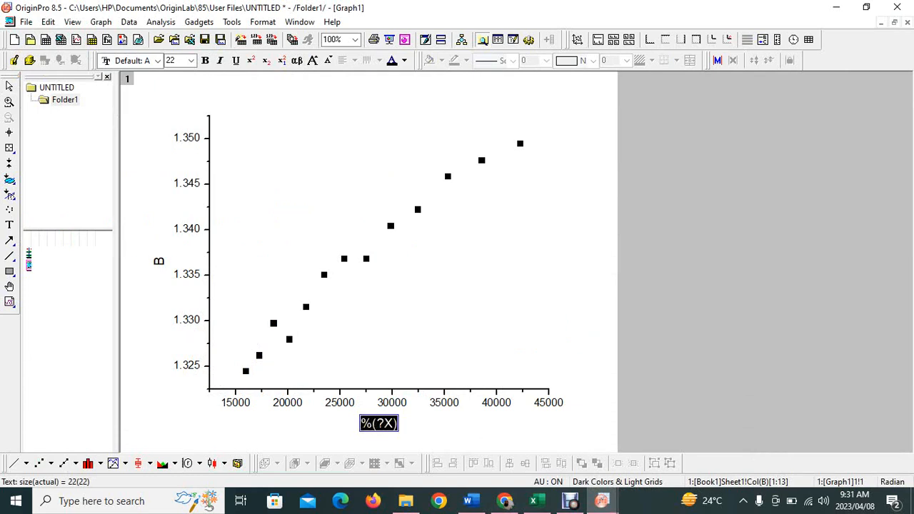
key(Delete)
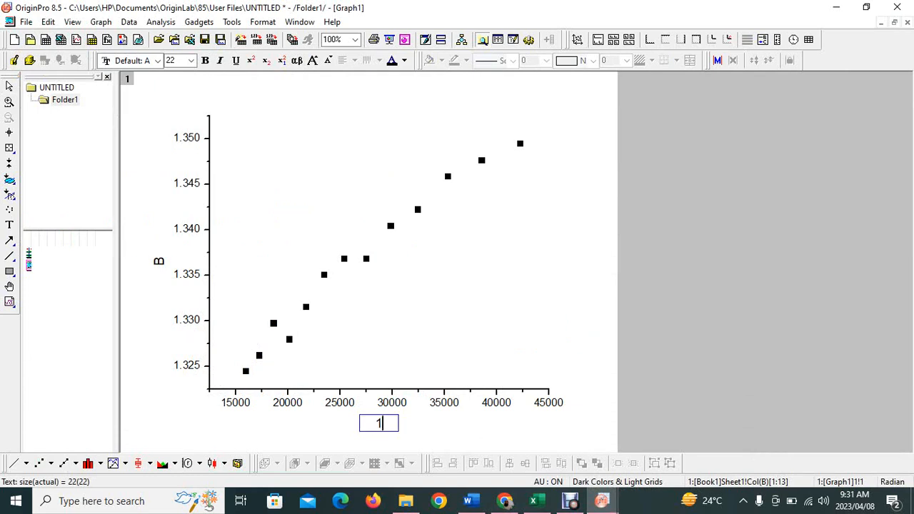
text(1/()
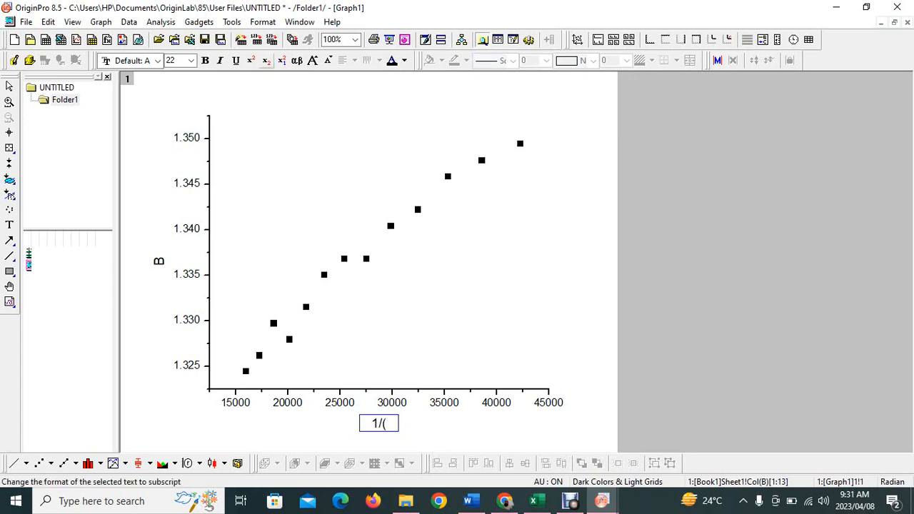
click(267, 61)
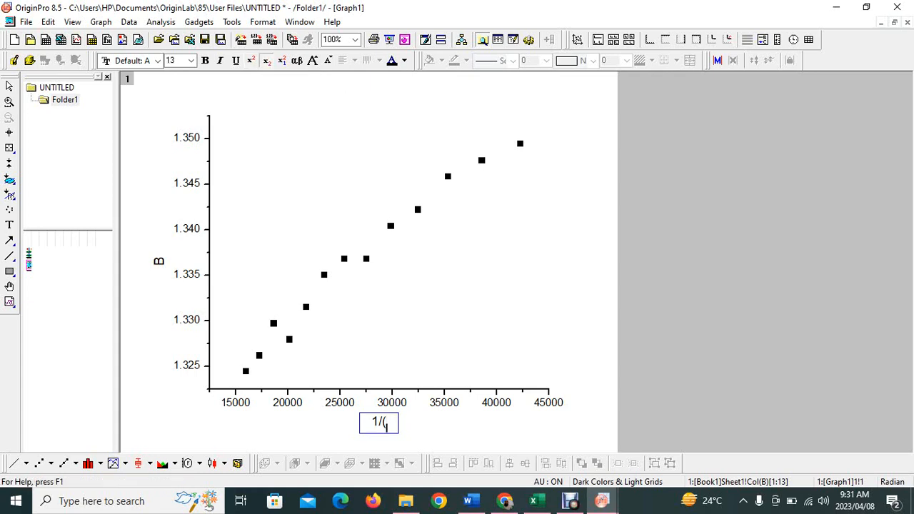
key(BackSpace)
text(C)
click(267, 62)
text(d)
click(266, 61)
text(+)
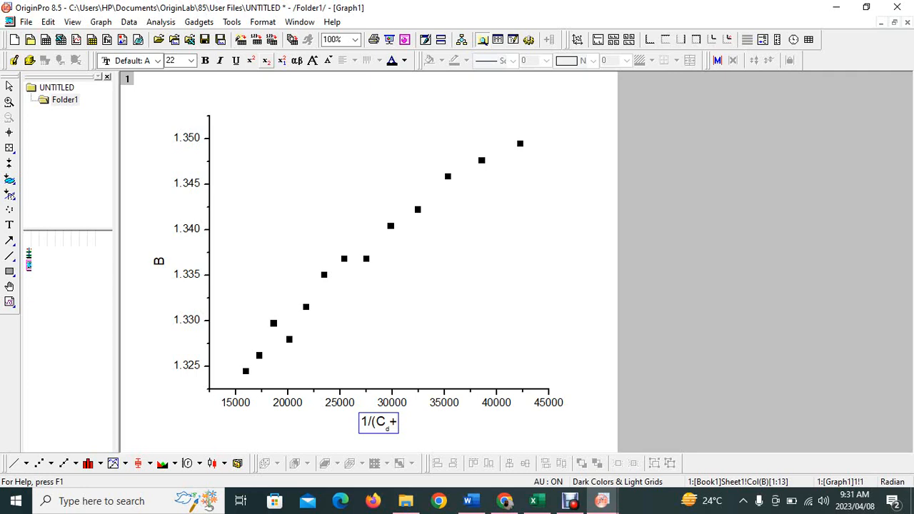
- Extend the X axis title with C carrying a stacked subscript s and superscript mo
text(C)
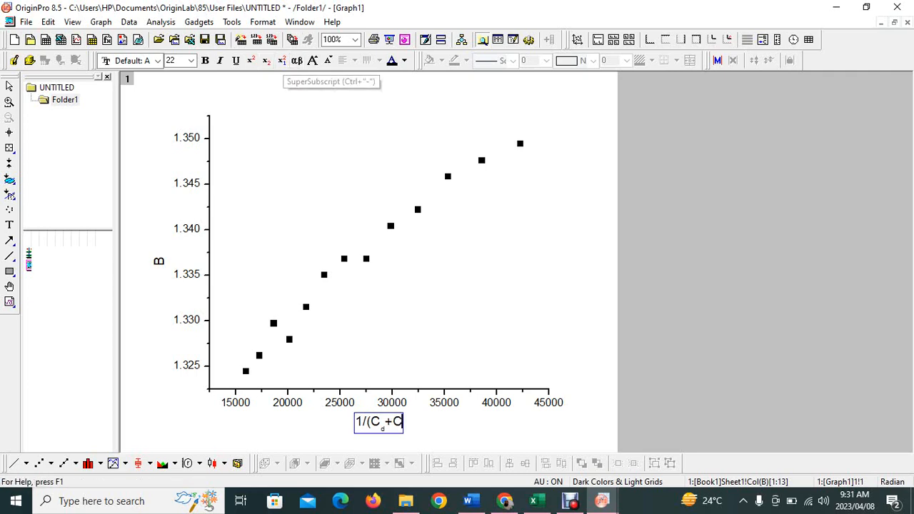
click(282, 60)
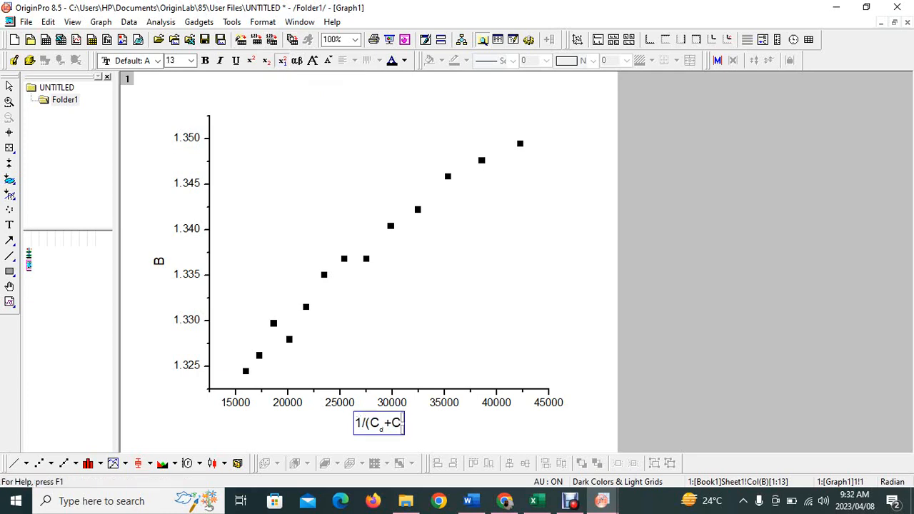
text(sm)
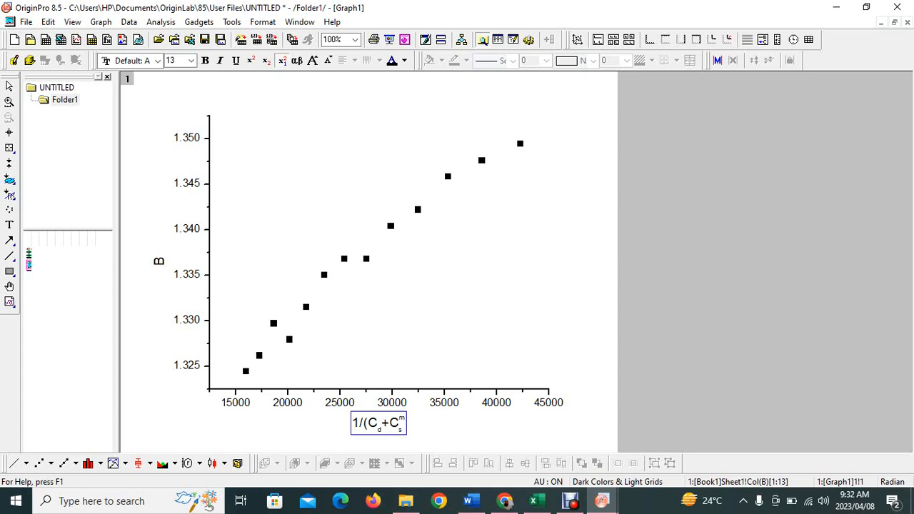
text(c)
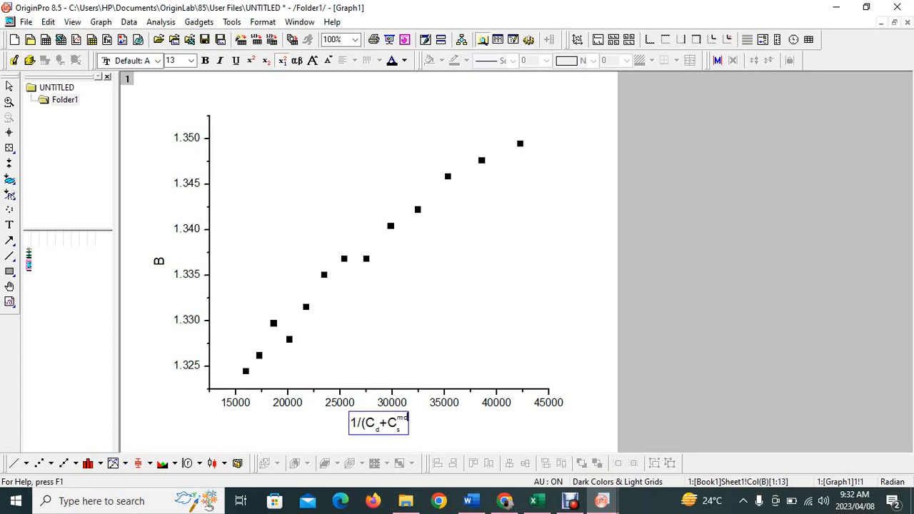
key(Left)
key(Left)
key(Escape)
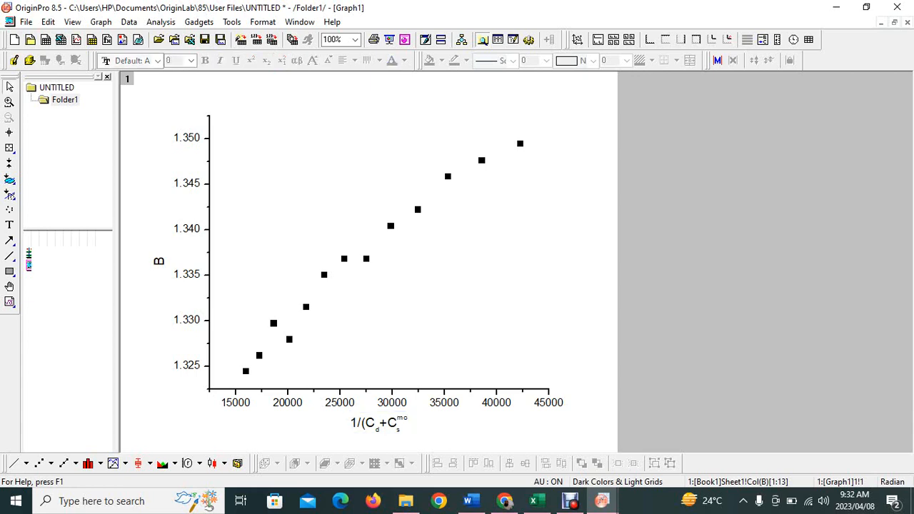
- Try to continue the X axis title at normal text size after the stacked s and mo
click(378, 423)
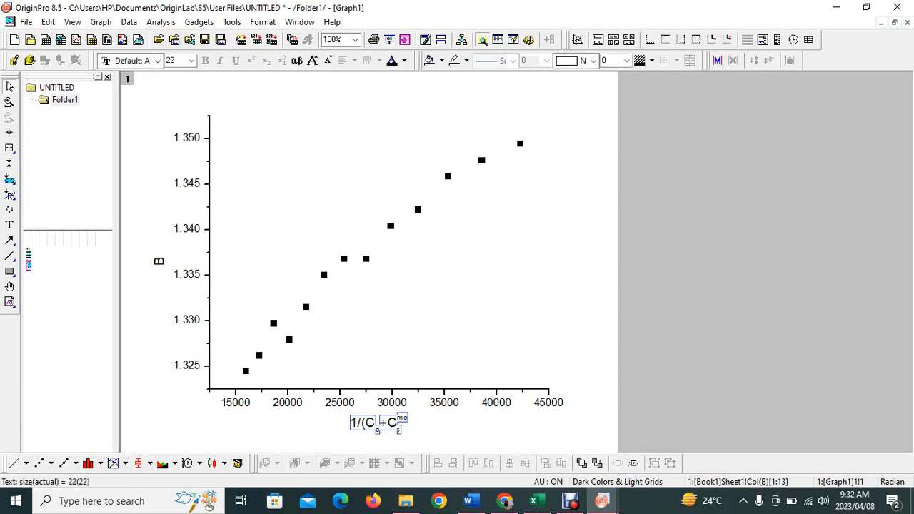
key(Escape)
double_click(379, 423)
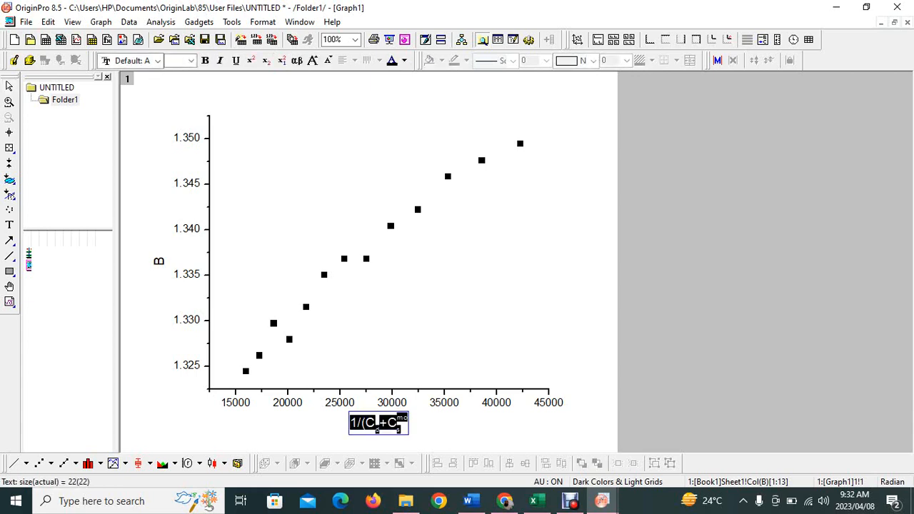
click(397, 423)
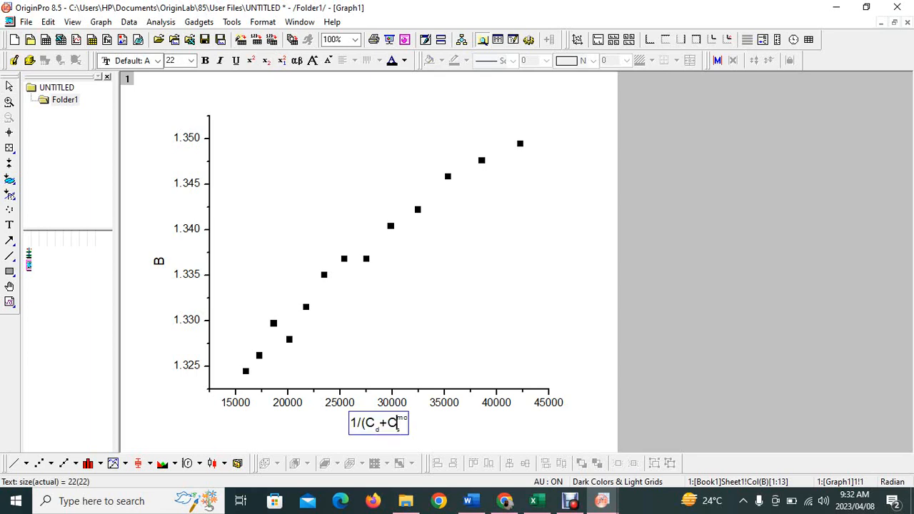
key(Right)
key(Right)
key(Right)
key(ctrl+=)
key(ctrl+=)
key(ctrl+=)
text(l)
key(BackSpace)
click(401, 429)
key(Escape)
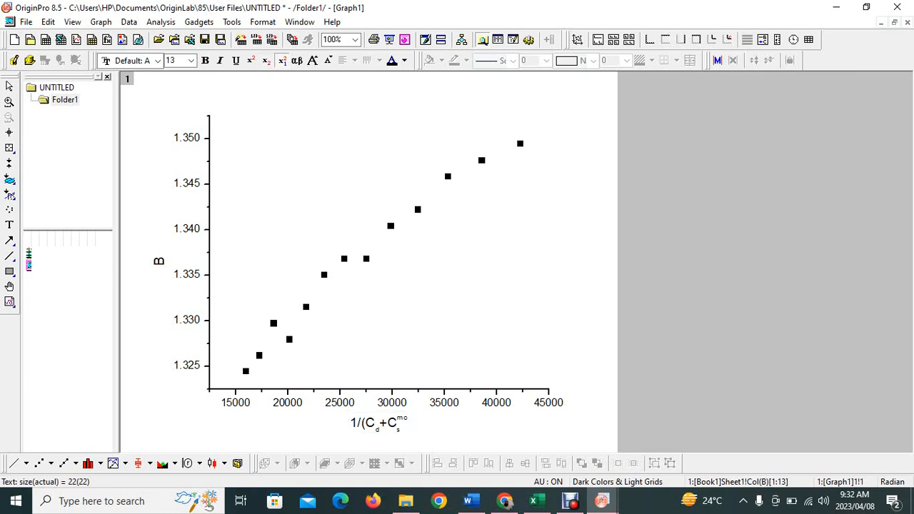
- Try to append a character directly after the mo superscript in the X axis title
double_click(399, 428)
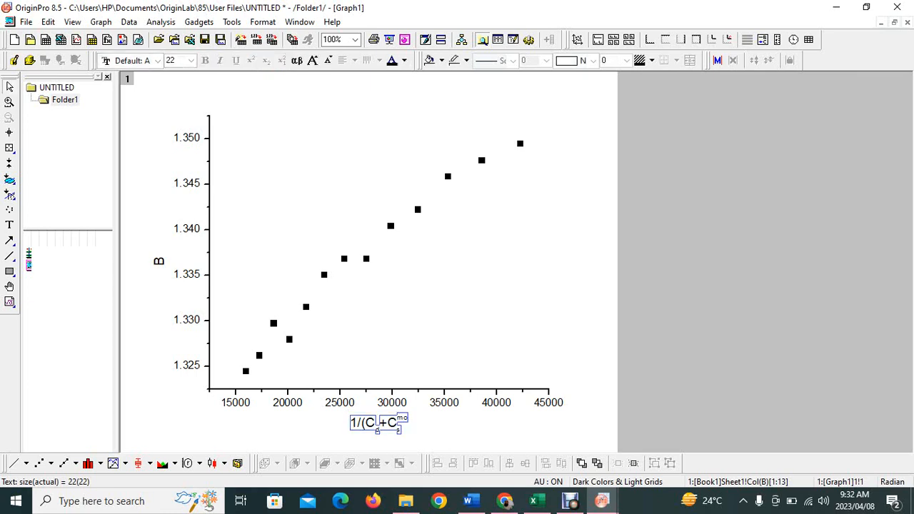
click(401, 429)
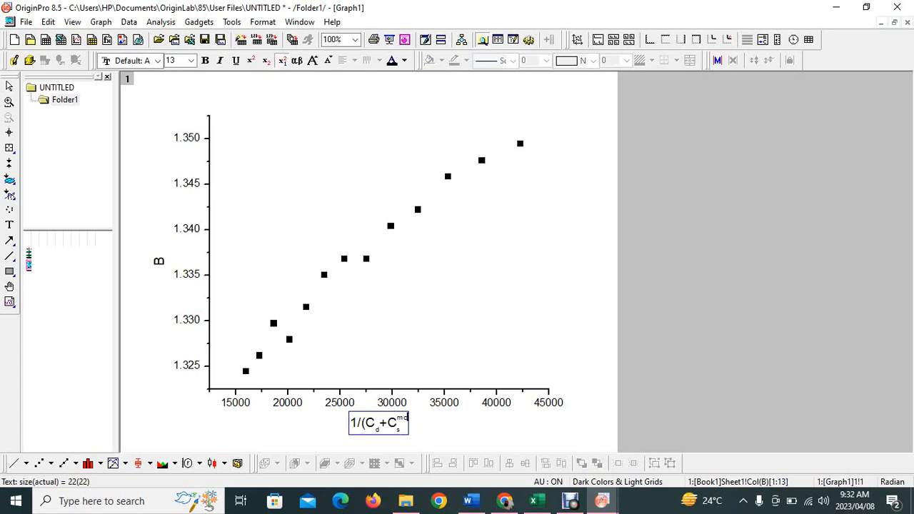
text(l)
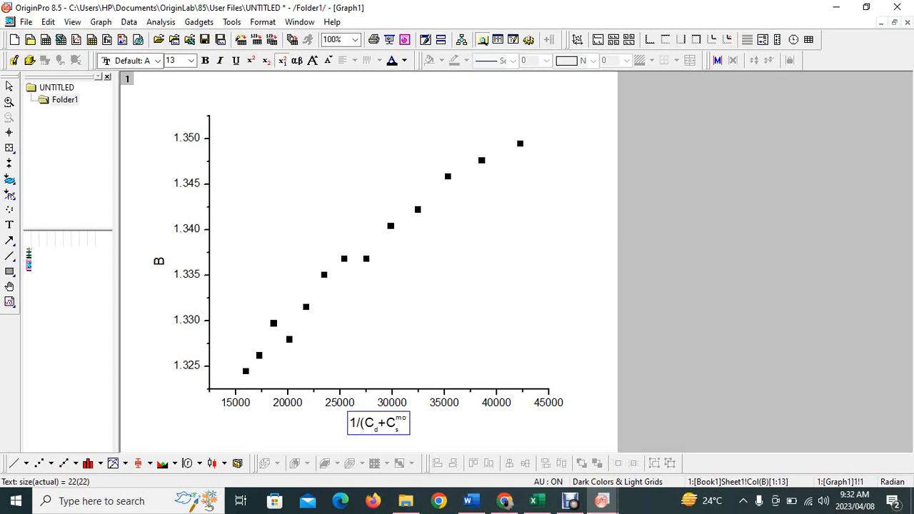
key(Escape)
click(388, 423)
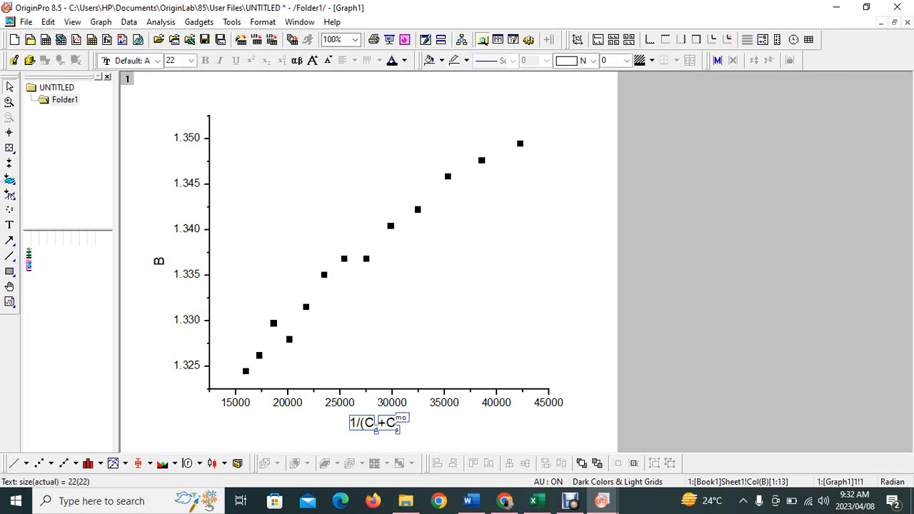
key(Escape)
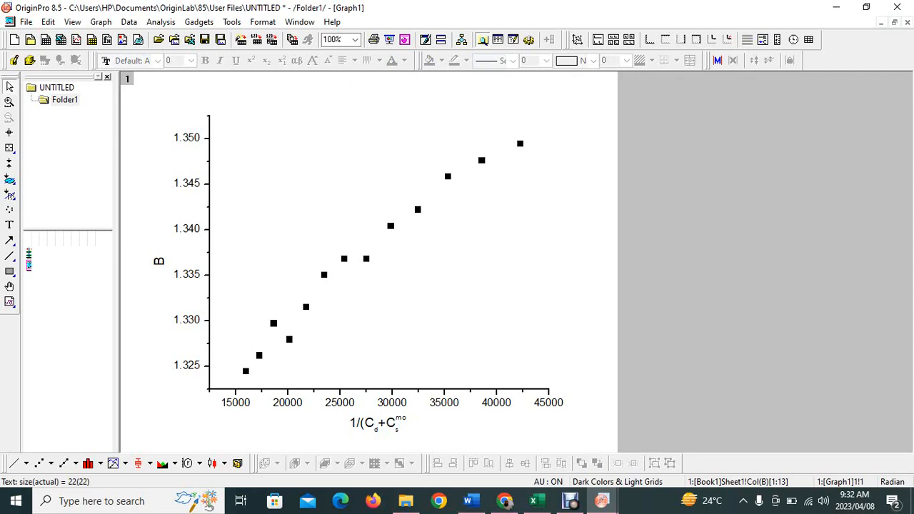
- Clear the entire text of the X axis title, including the stacked subscript and superscript
click(386, 423)
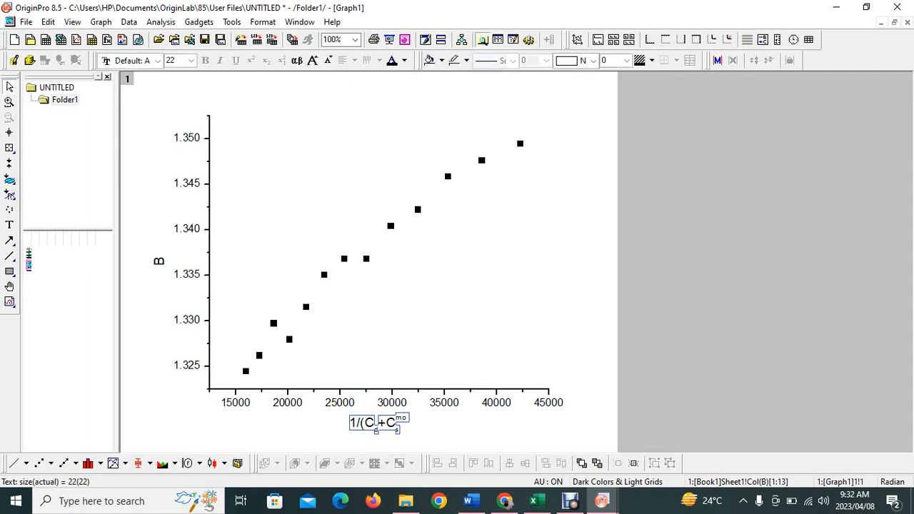
double_click(376, 422)
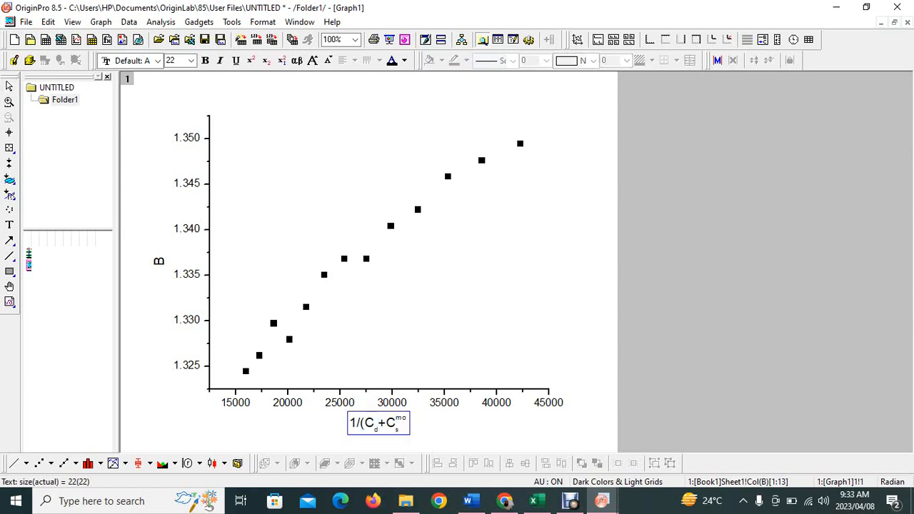
drag(364, 423, 397, 424)
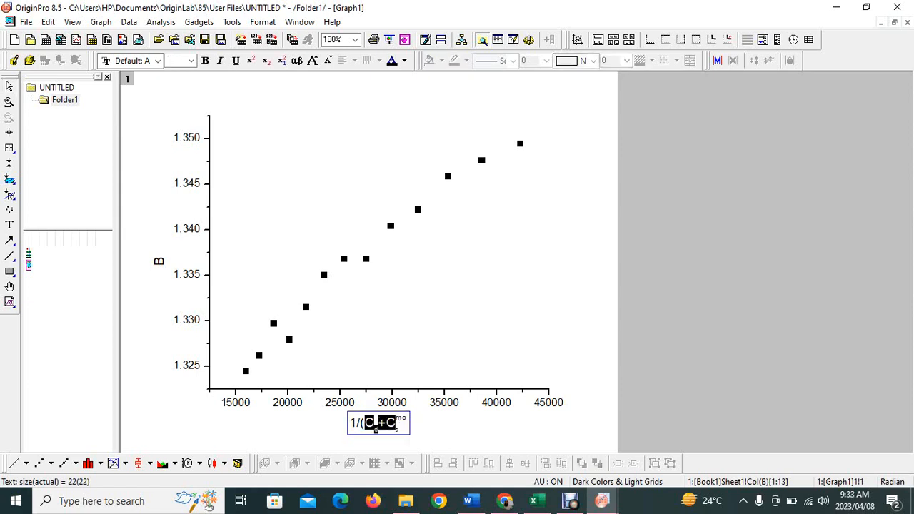
key(Delete)
key(Delete)
key(Delete)
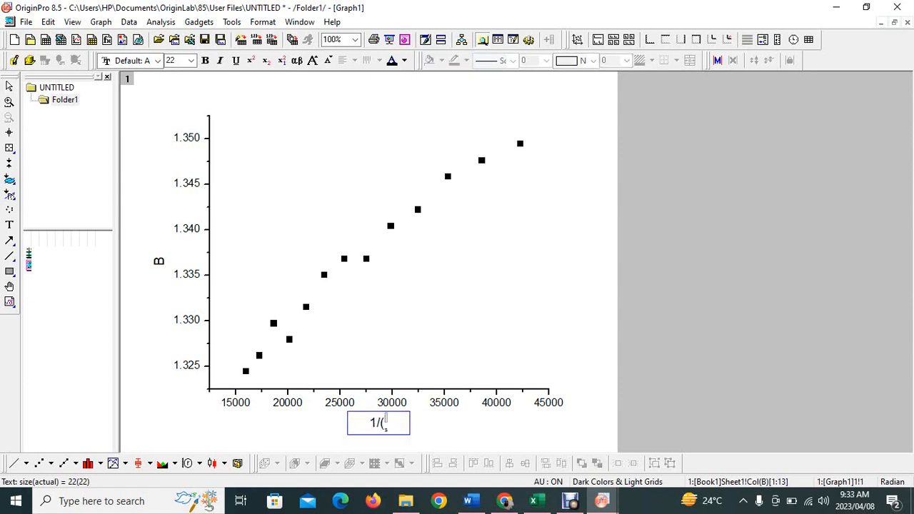
key(Delete)
click(427, 427)
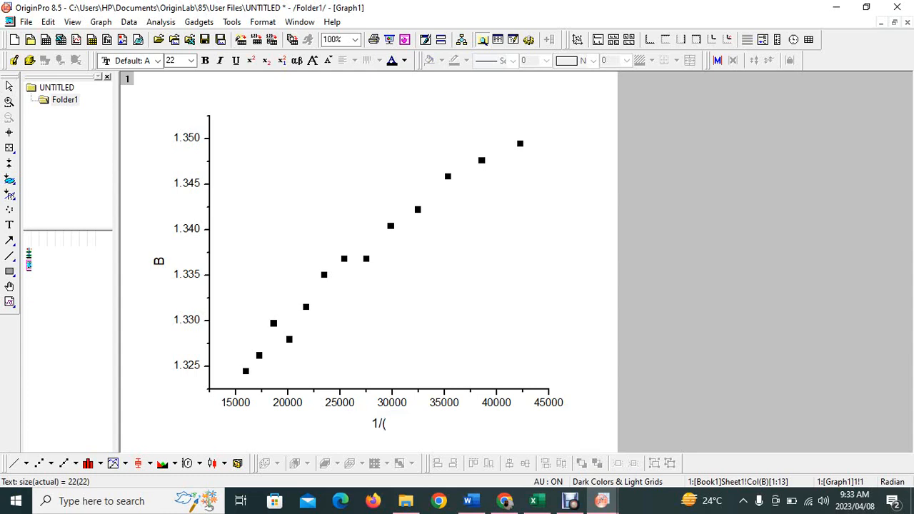
drag(404, 424, 355, 427)
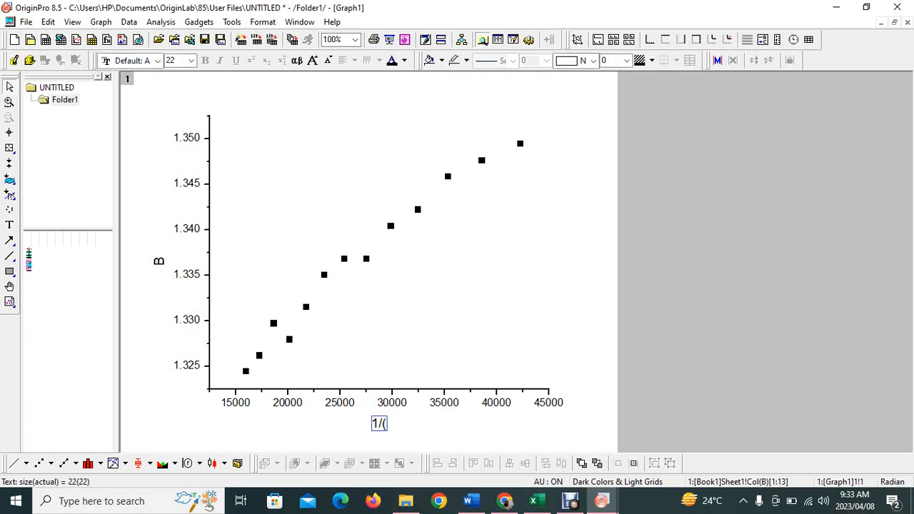
double_click(378, 423)
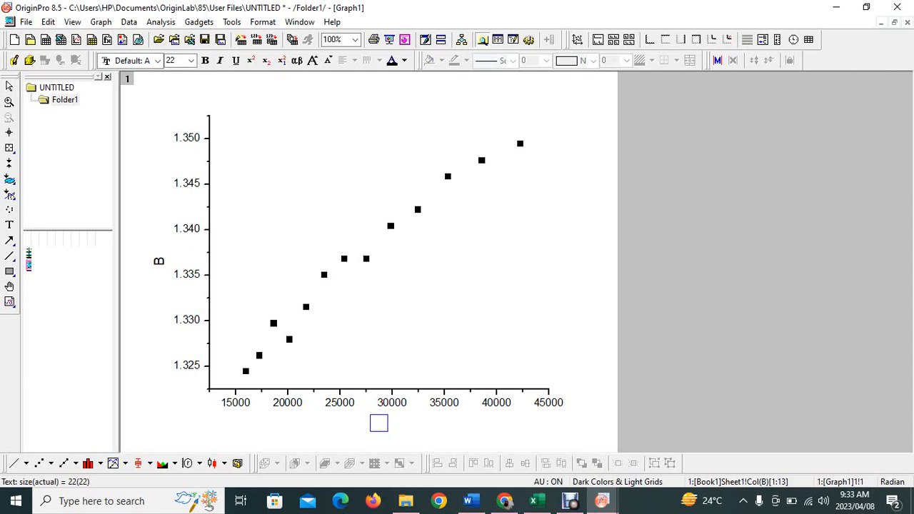
- Enter 1/(C) as the X axis title, with both parentheses in place
text(0)
text(())
key(Left)
key(Left)
text(1/)
key(Right)
text(C)
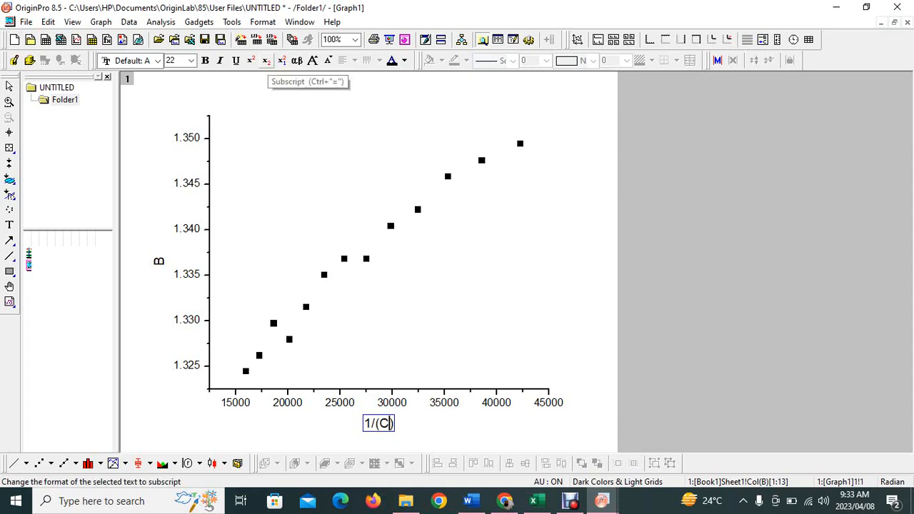
- Add a subscript d and a normal-size plus sign after the C inside the X axis title's parentheses
click(266, 60)
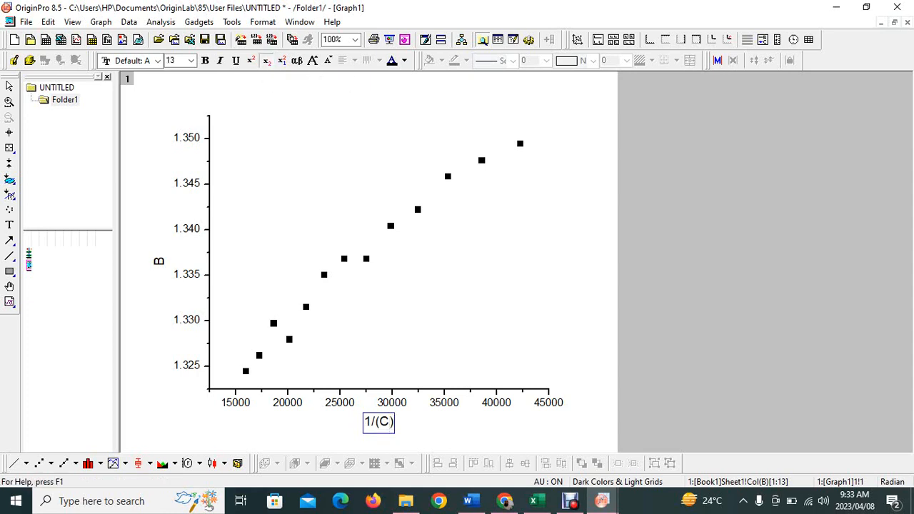
text(a)
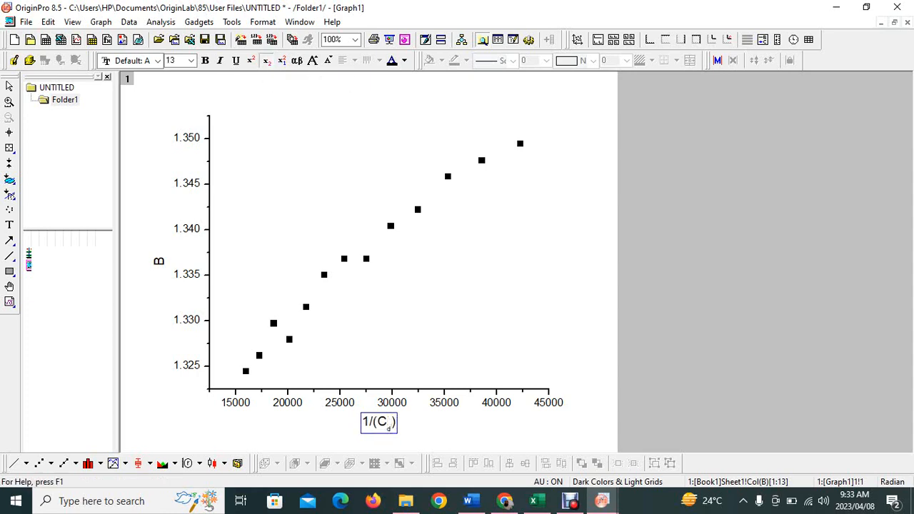
click(266, 60)
text(+)
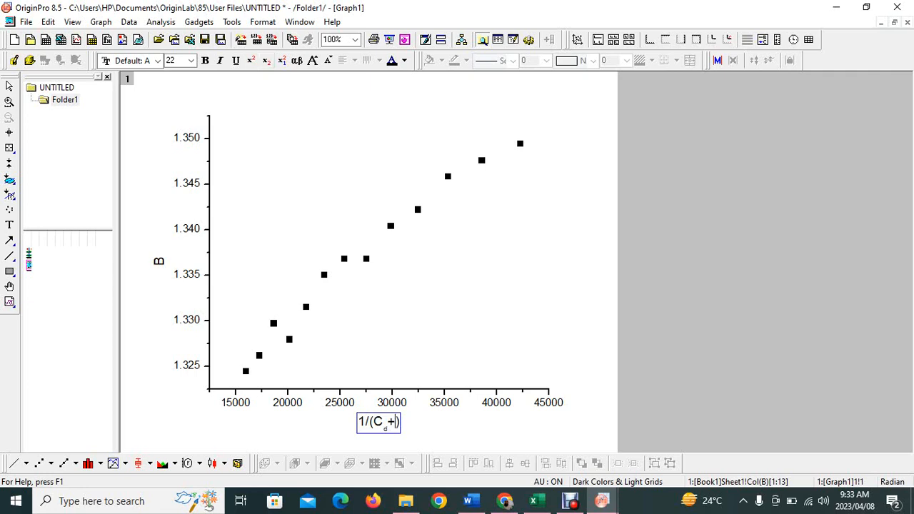
- Add C with a stacked subscript s and superscript mo before the closing parenthesis, and finish editing the X axis title
text(C)
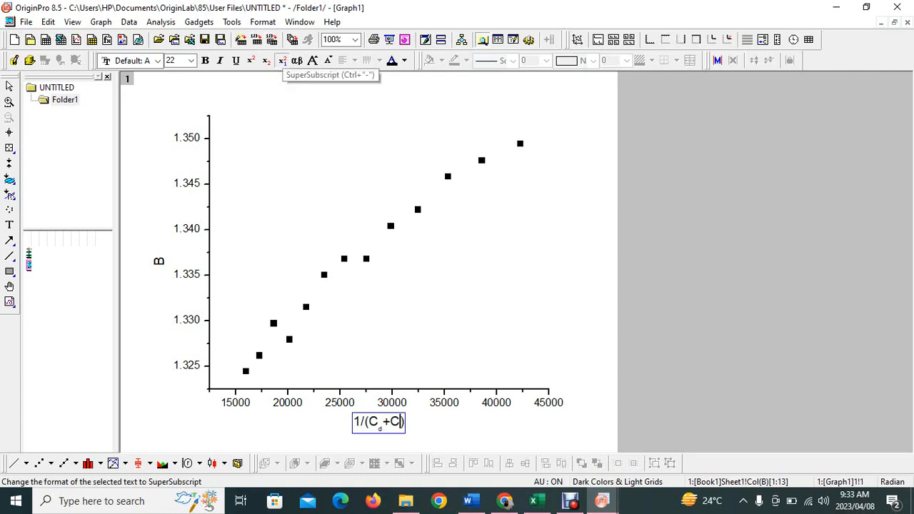
click(282, 62)
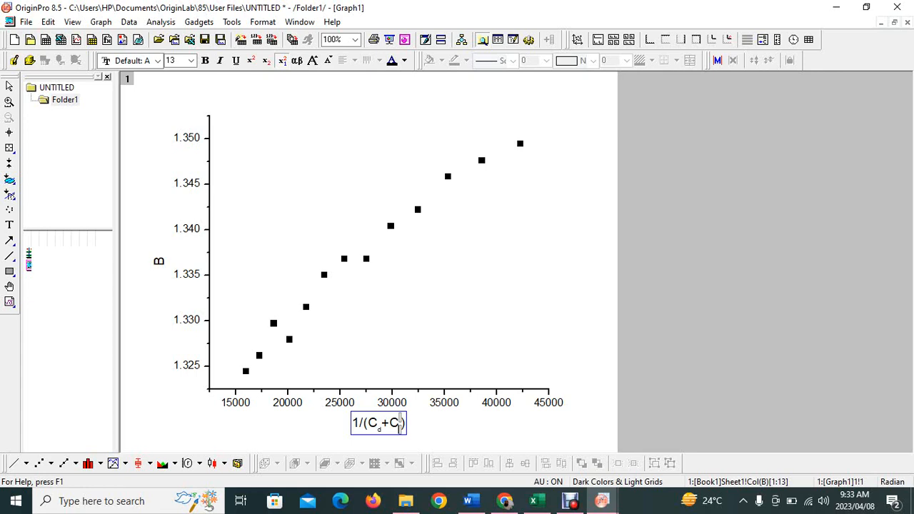
text(s)
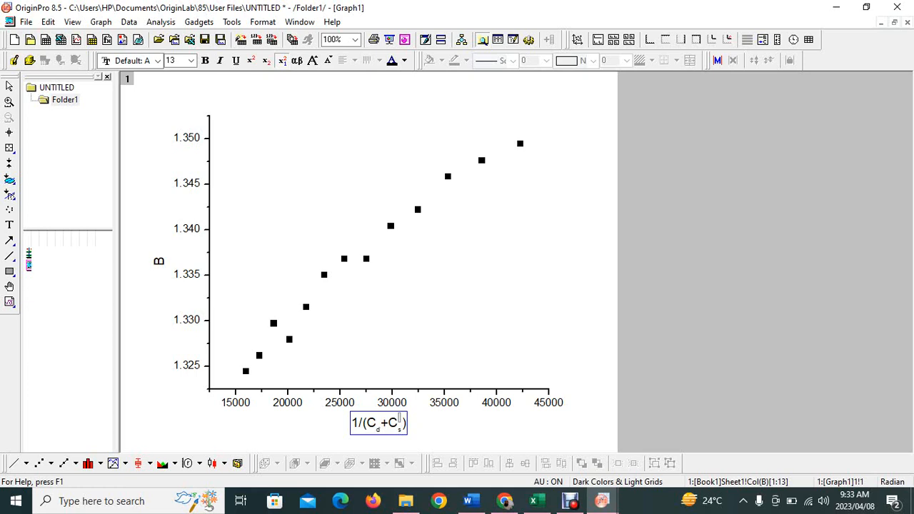
text(mo)
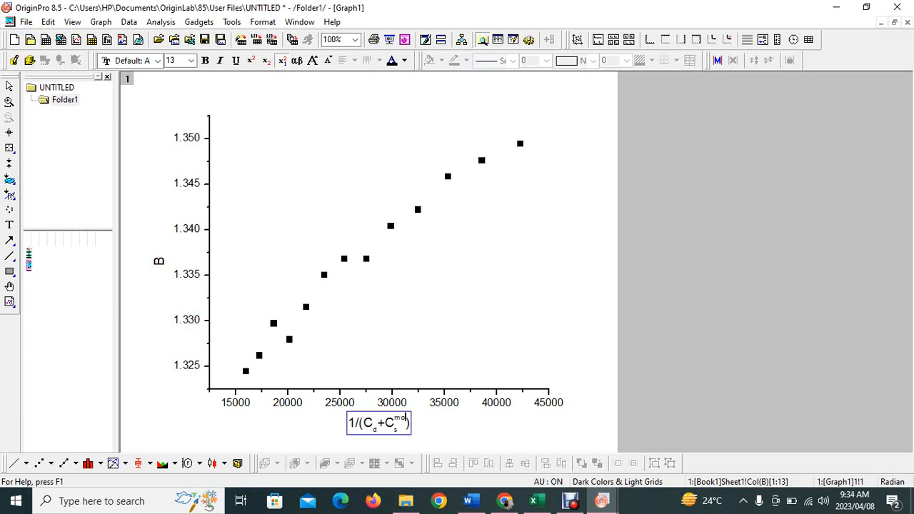
key(Escape)
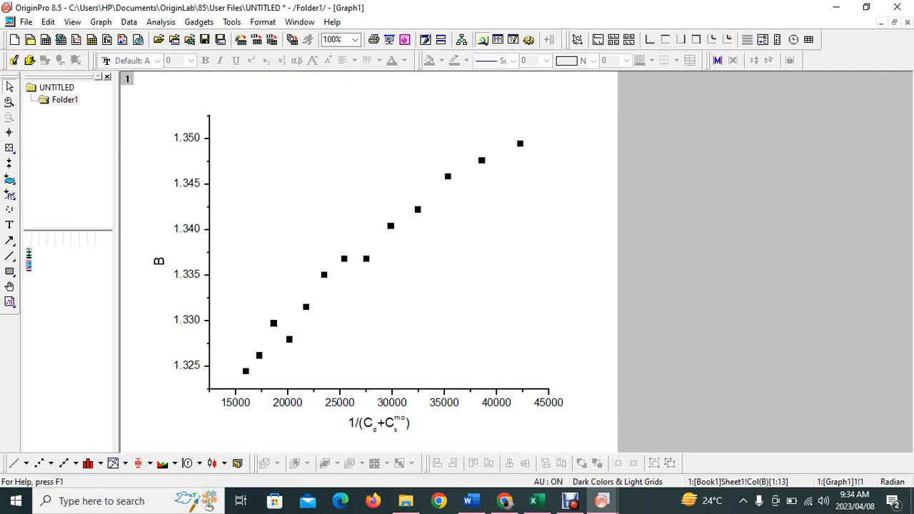
- Remove the leading 1/ from the X axis title
click(359, 423)
double_click(359, 423)
key(BackSpace)
key(BackSpace)
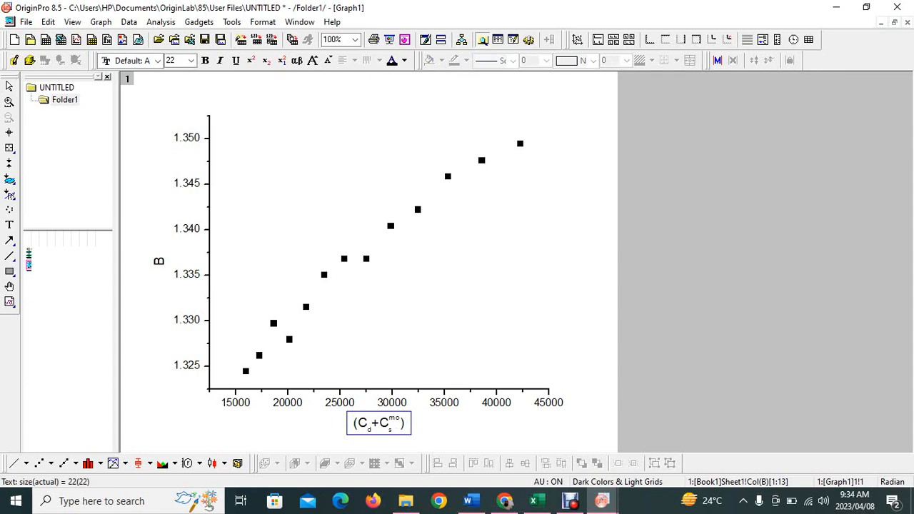
- Try superscript formatting on the whole parenthesised expression in the X axis title, and revert it
key(shift+Right)
key(shift+Right)
key(shift+Right)
key(shift+Right)
key(shift+Right)
key(shift+Right)
key(shift+Right)
key(shift+Right)
key(shift+Right)
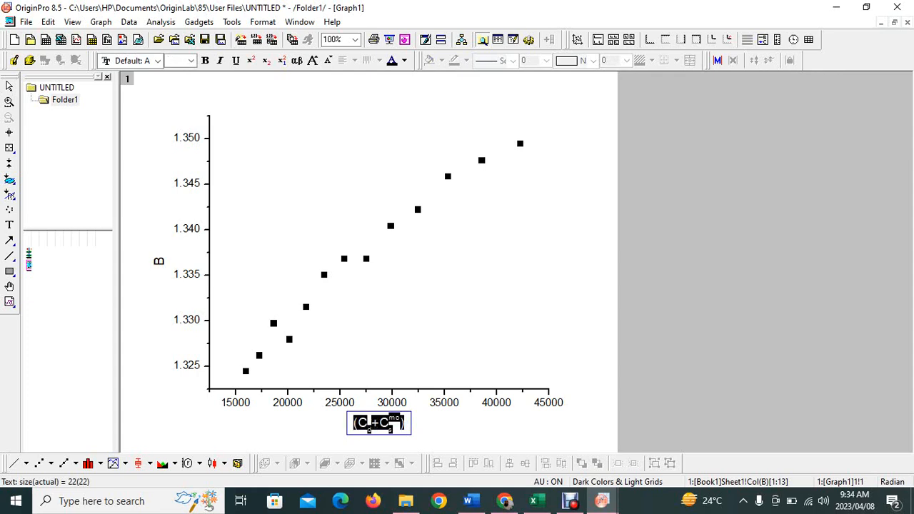
click(252, 60)
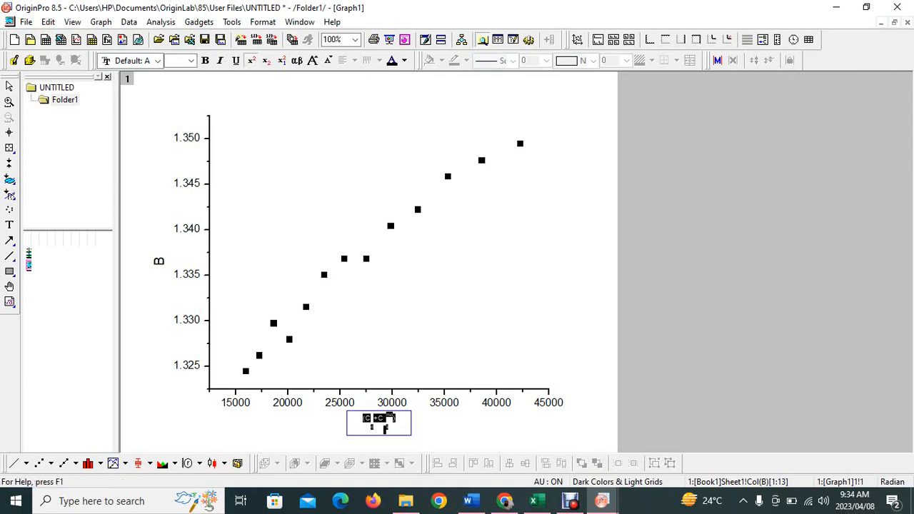
click(251, 60)
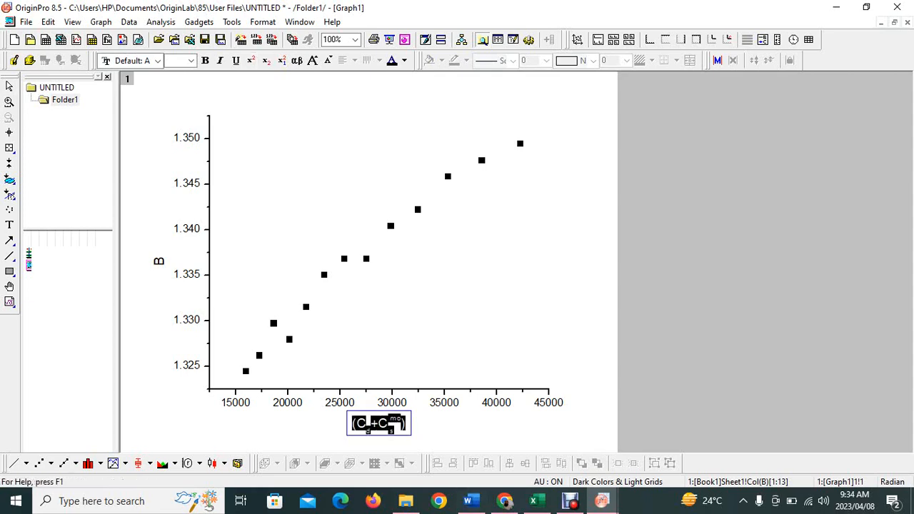
- Append -1 as a superscript after the closing parenthesis of the X axis title and finish editing
click(406, 424)
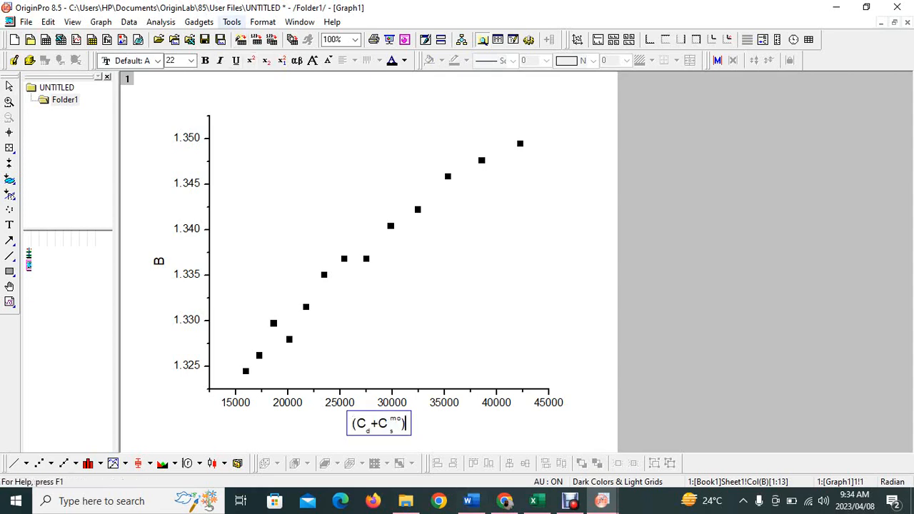
click(252, 60)
text(-1)
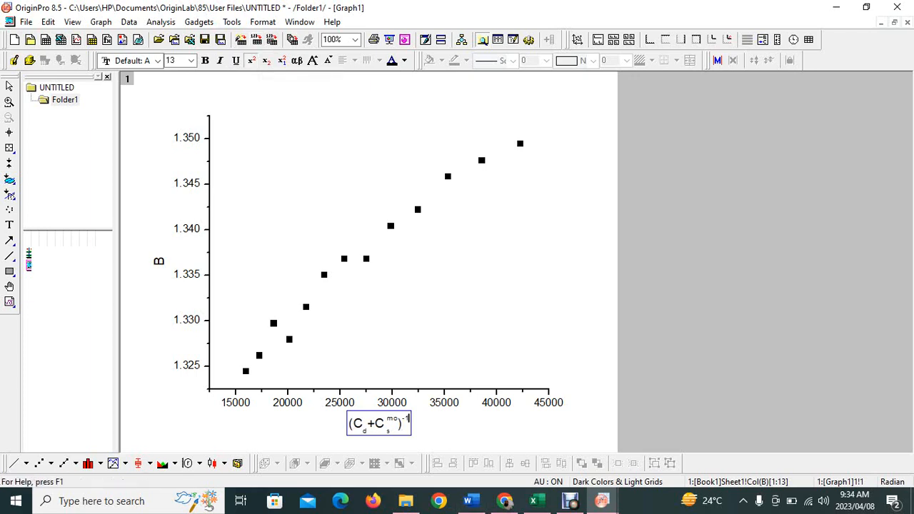
key(Escape)
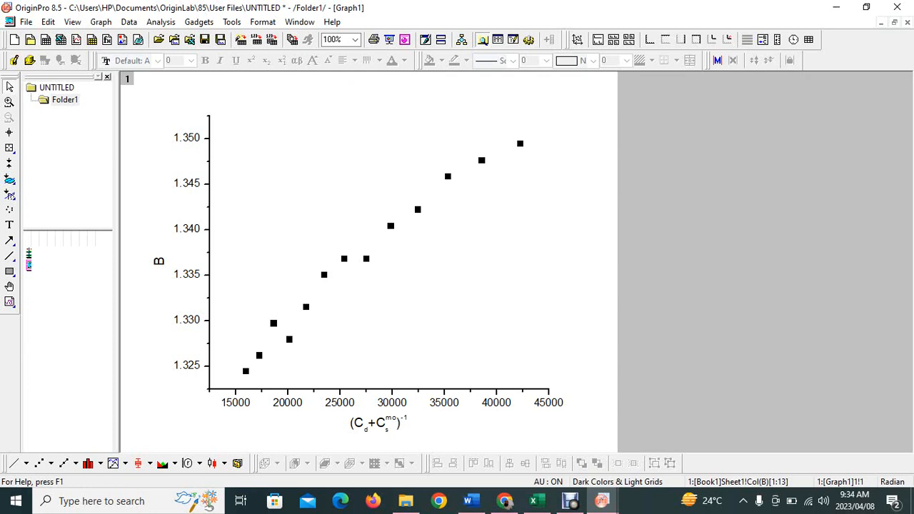
- Replace the Y axis title with 1/ΔA, entering the delta as a Greek-formatted D
double_click(163, 262)
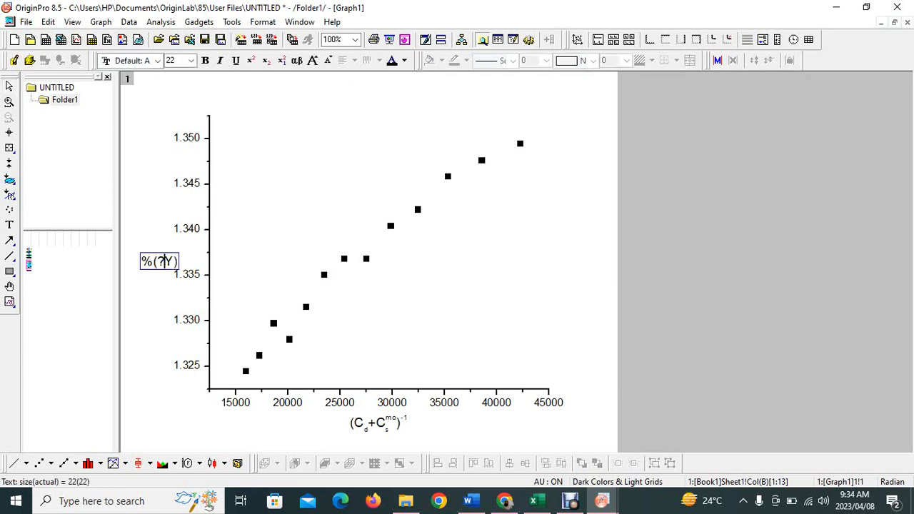
drag(141, 262, 179, 262)
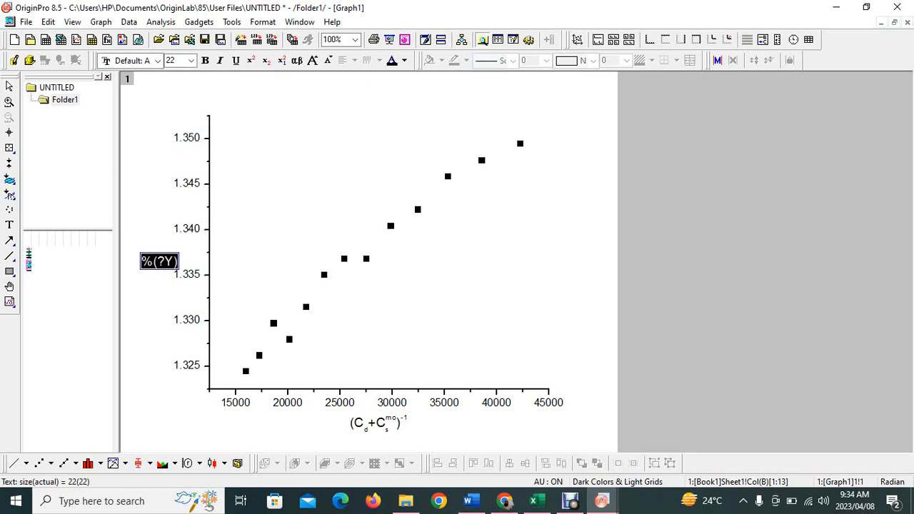
key(Delete)
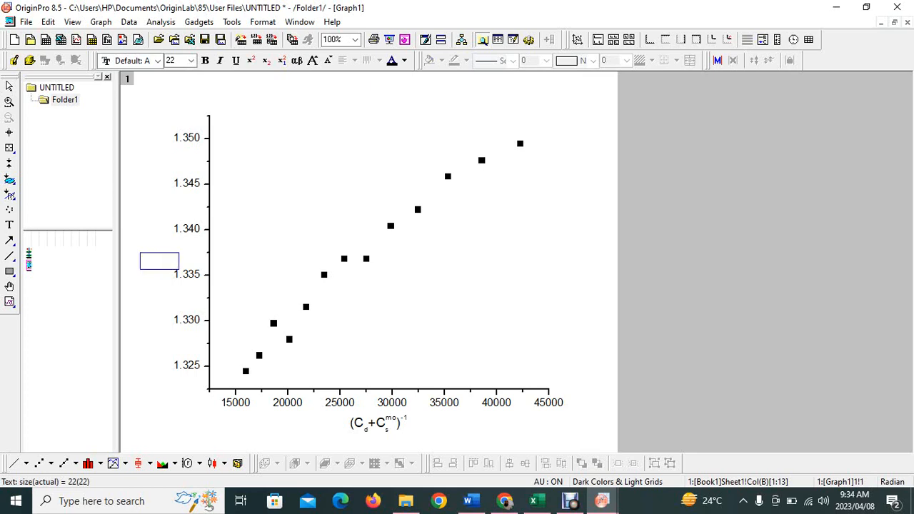
text(1/D)
key(shift+Left)
click(298, 60)
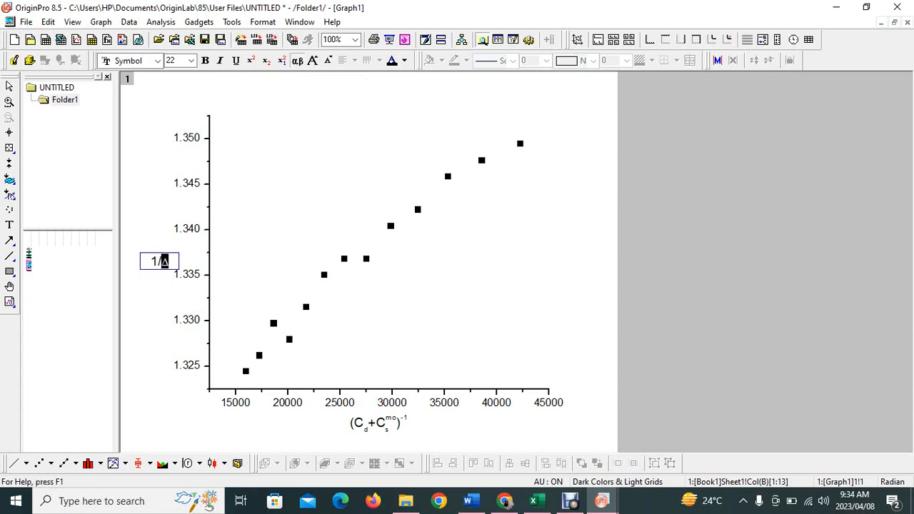
key(Right)
text(A)
key(Escape)
- Retype the A after the delta in the Y axis title and switch it from Greek to the default font
double_click(158, 261)
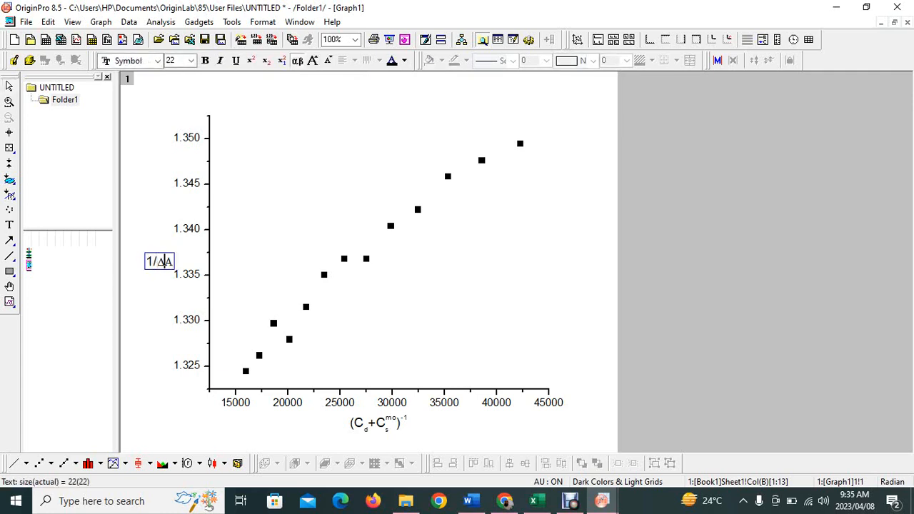
key(Right)
key(shift+Right)
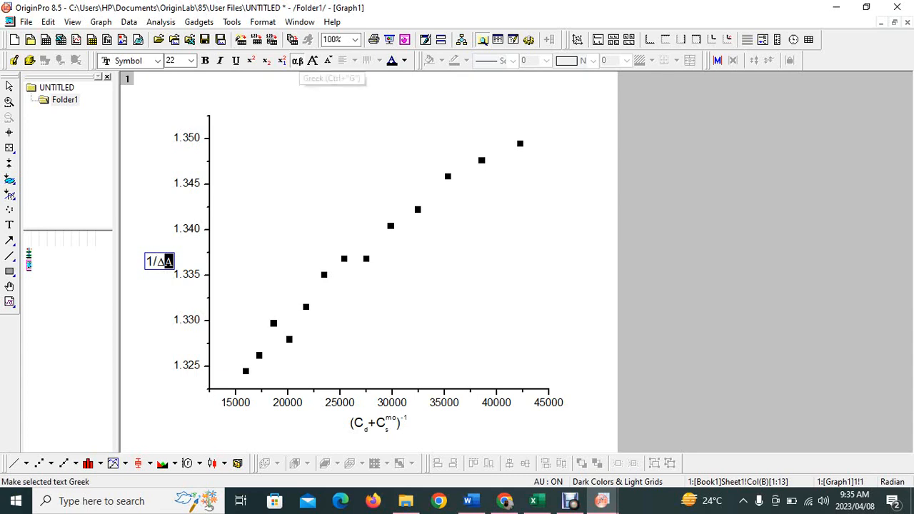
click(297, 60)
click(297, 60)
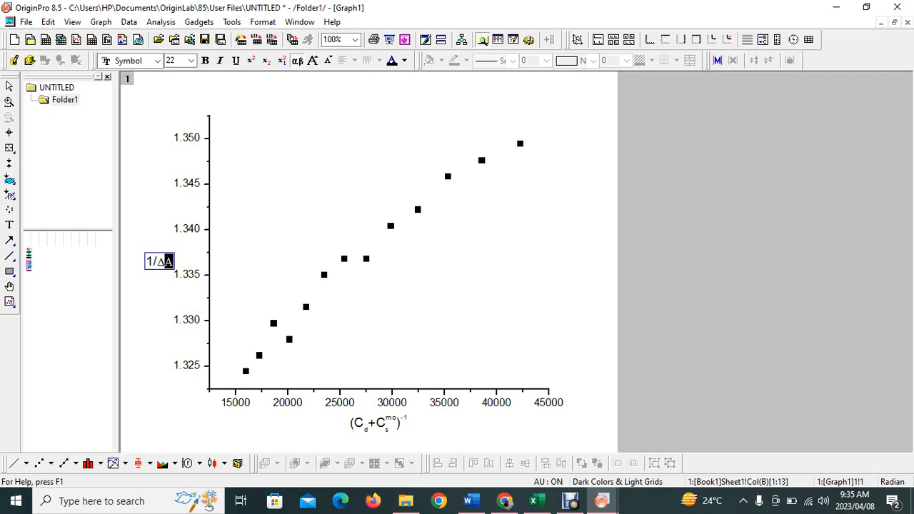
text(a)
key(shift+Left)
click(297, 60)
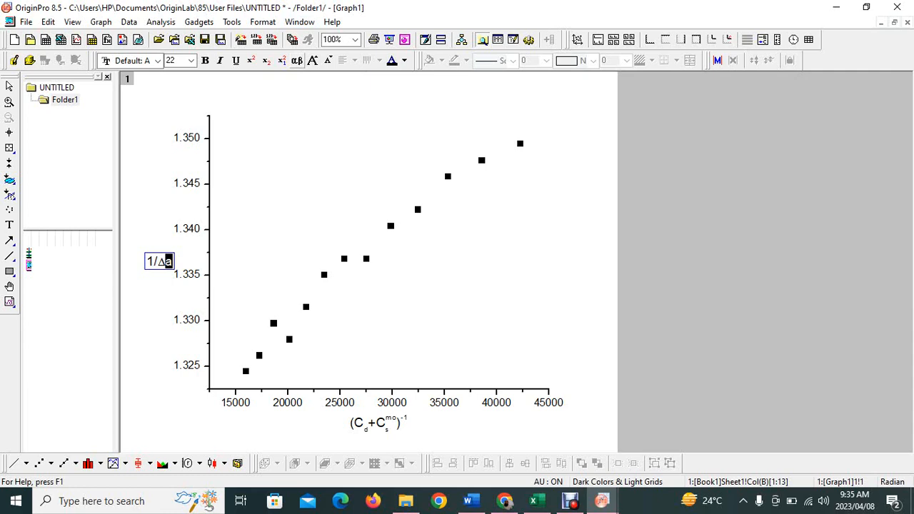
text(A)
key(shift+Left)
click(297, 60)
key(Escape)
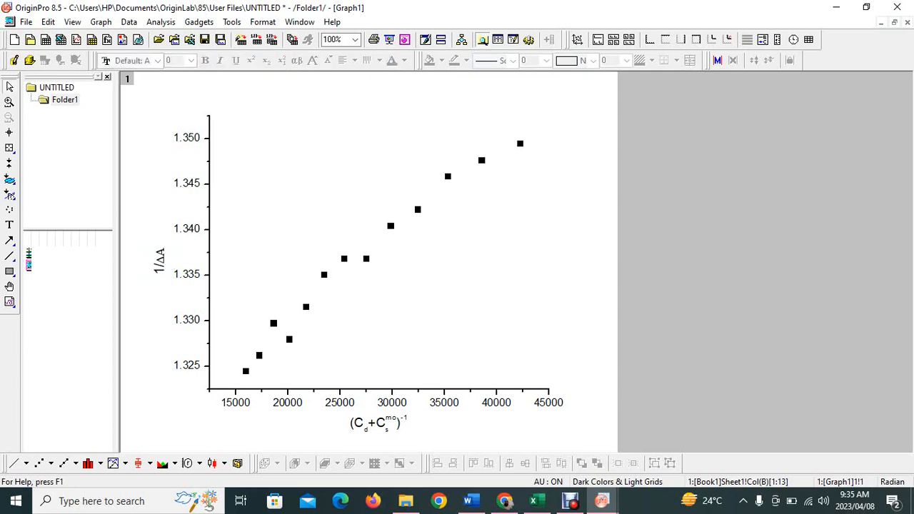
- Replace the whole Y axis title with an empty pair of parentheses followed by a superscript -1
double_click(160, 261)
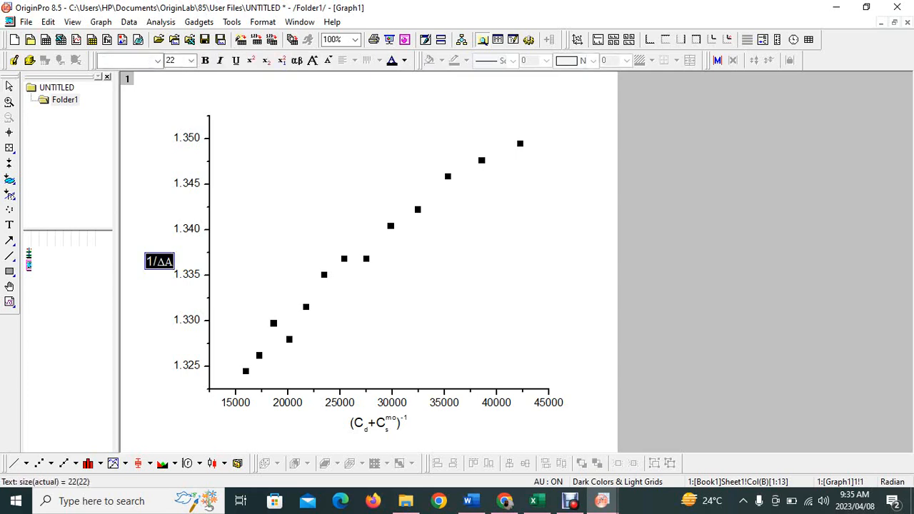
key(BackSpace)
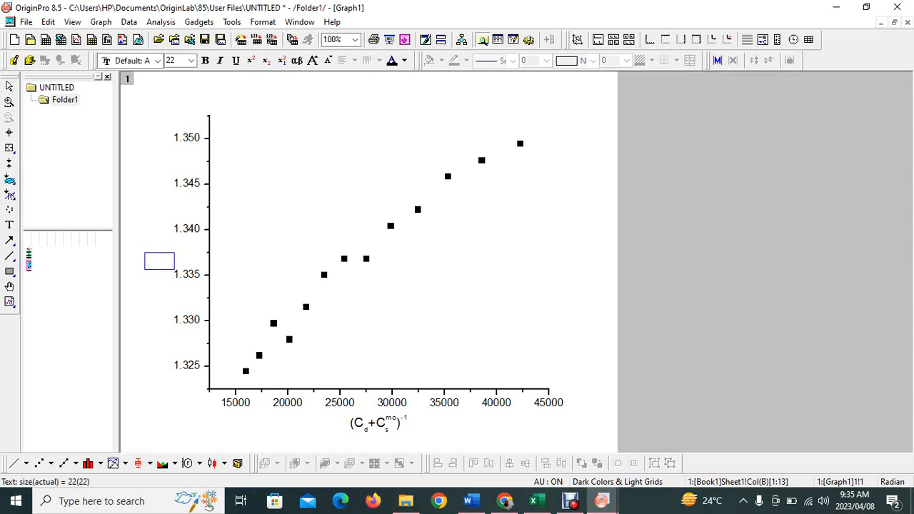
text(())
key(Home)
key(shift+End)
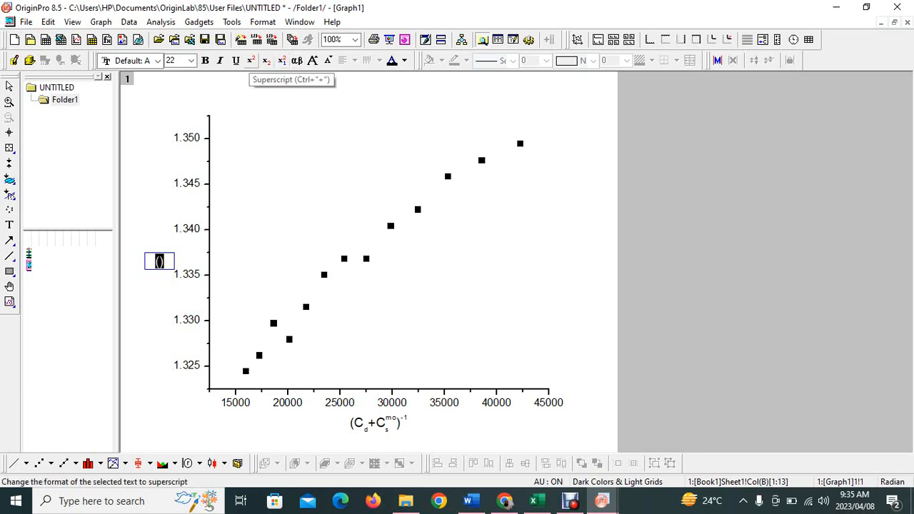
click(251, 62)
click(252, 62)
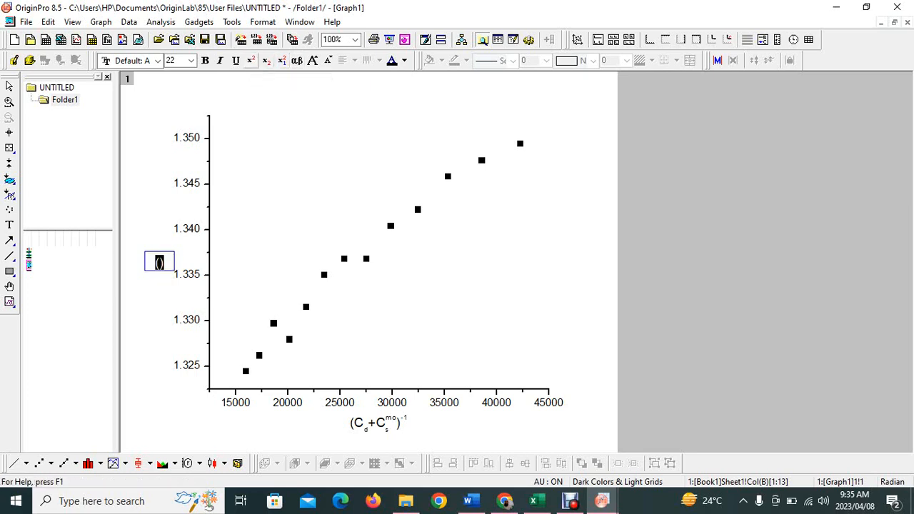
click(164, 263)
click(251, 60)
text(-1)
- Insert DA between the parentheses of the Y axis title, format the D as a Greek delta, and finish editing
click(156, 262)
text(DA)
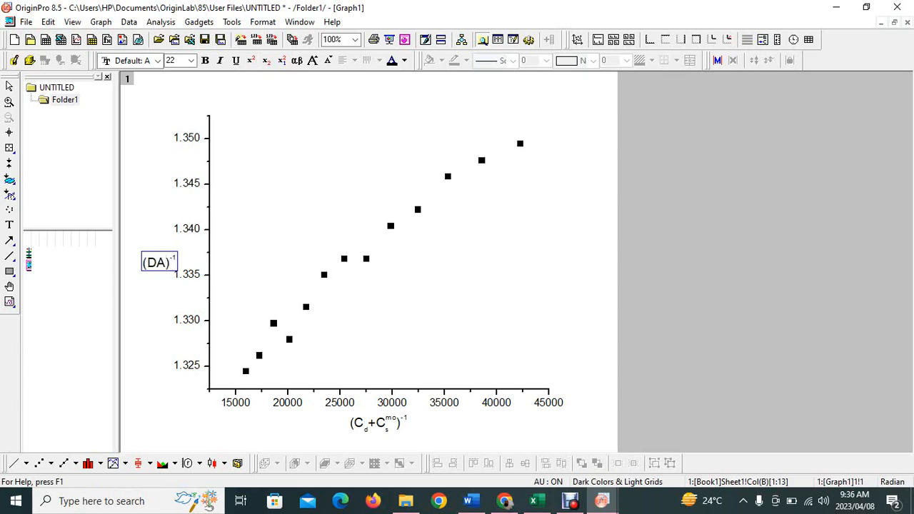
key(Escape)
double_click(164, 262)
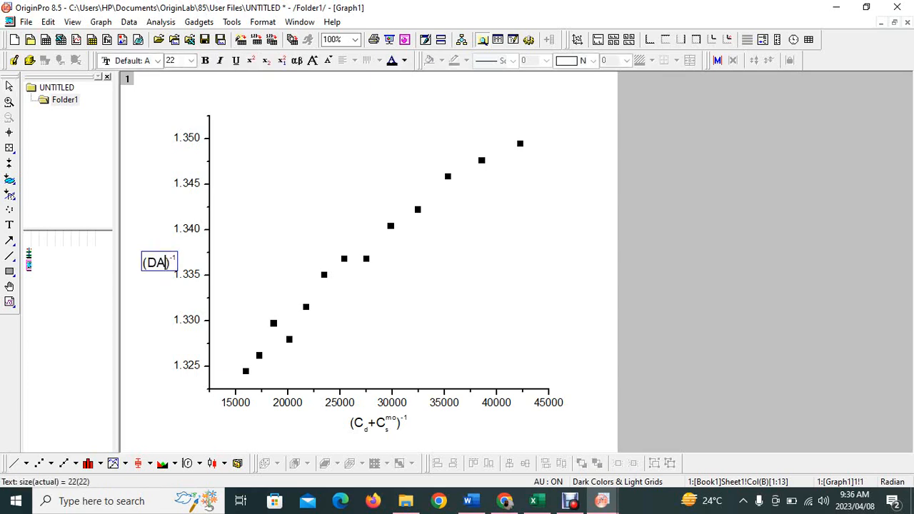
drag(156, 262, 147, 262)
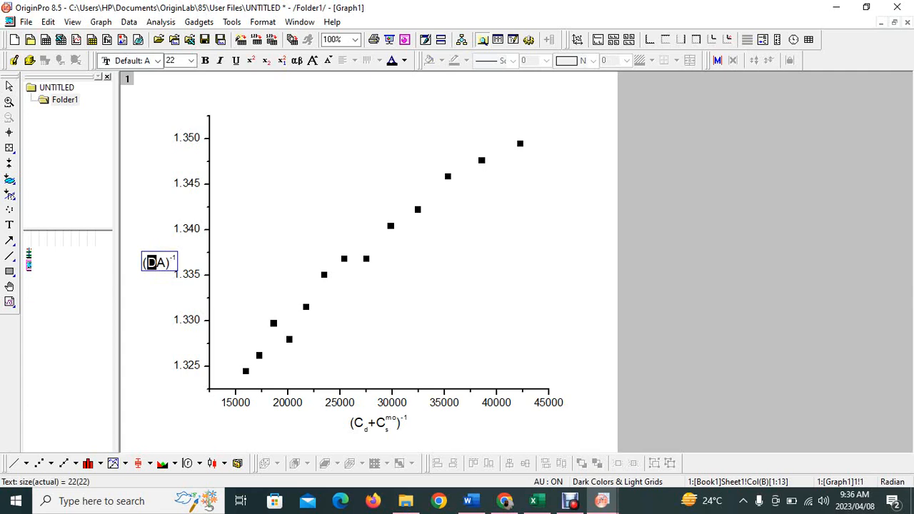
click(297, 60)
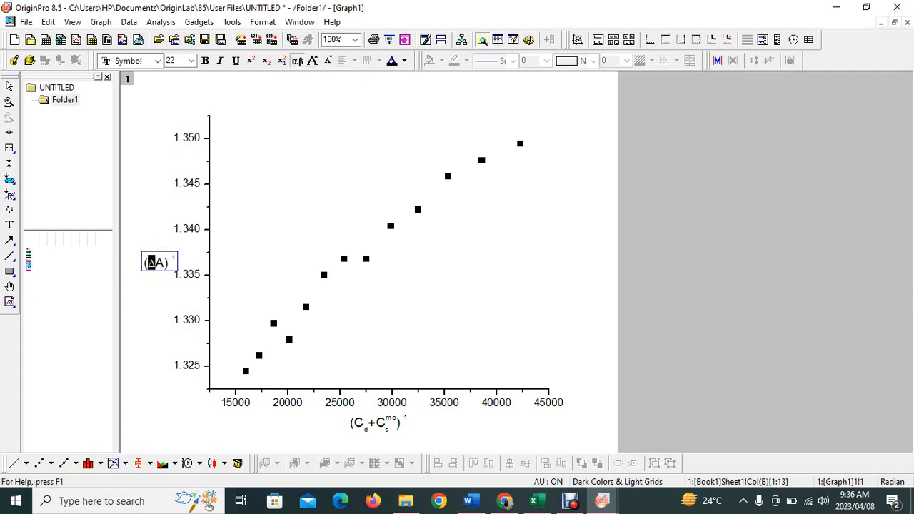
key(Escape)
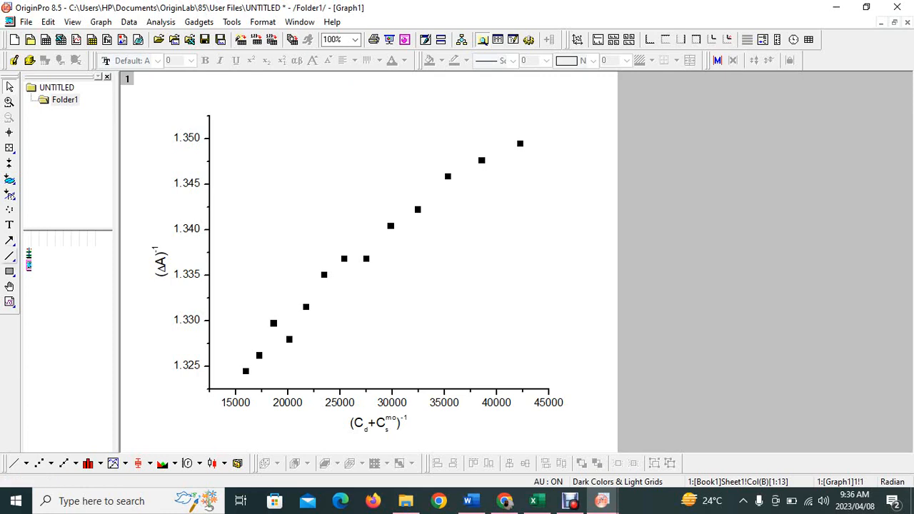
- Draw a straight line through the data points, from about (15300, 1.324) to about (40500, 1.351)
click(9, 255)
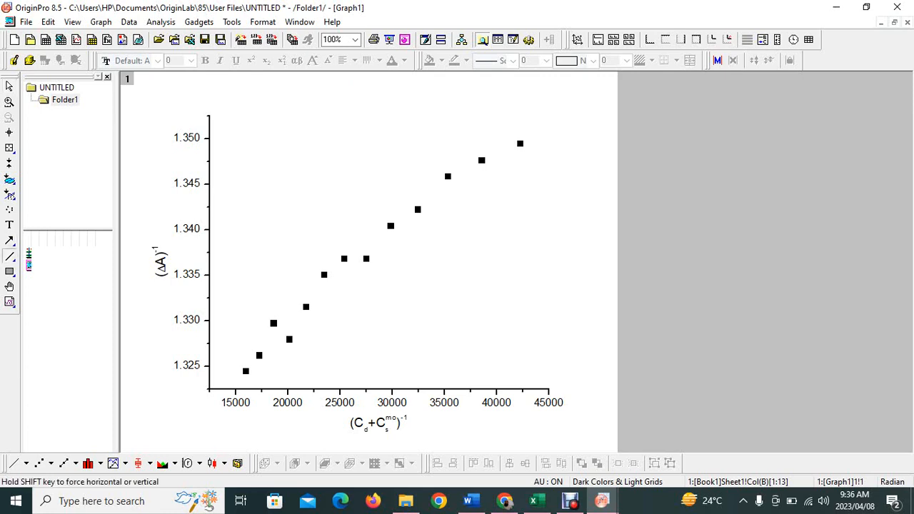
mouse_move(240, 375)
mouse_down()
mouse_move(453, 173)
mouse_move(508, 137)
mouse_move(502, 129)
mouse_up()
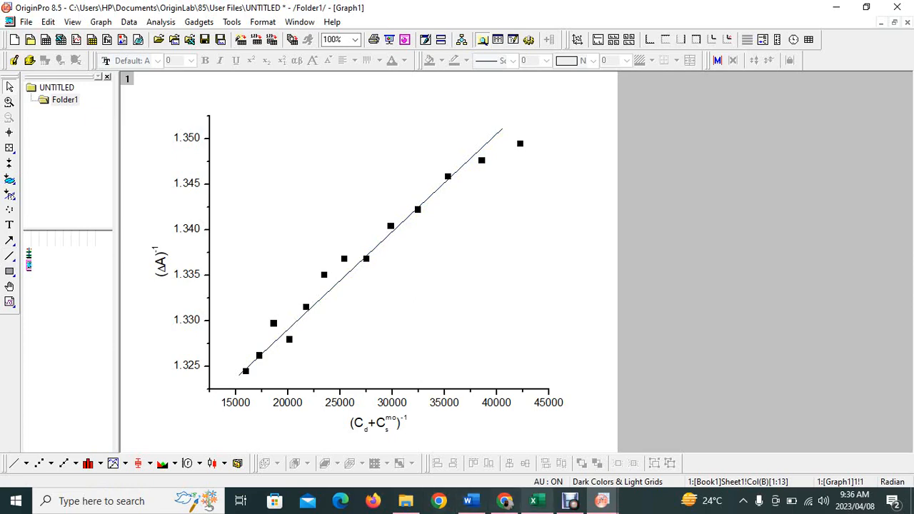
- Switch to Excel to check the chart's trendline equation and R² value, and return to the graph in OriginPro
click(533, 500)
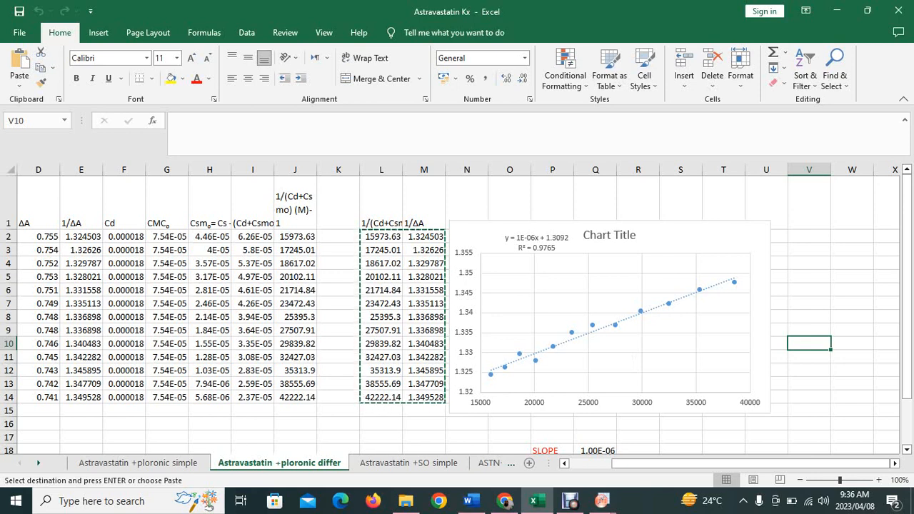
mouse_move(571, 332)
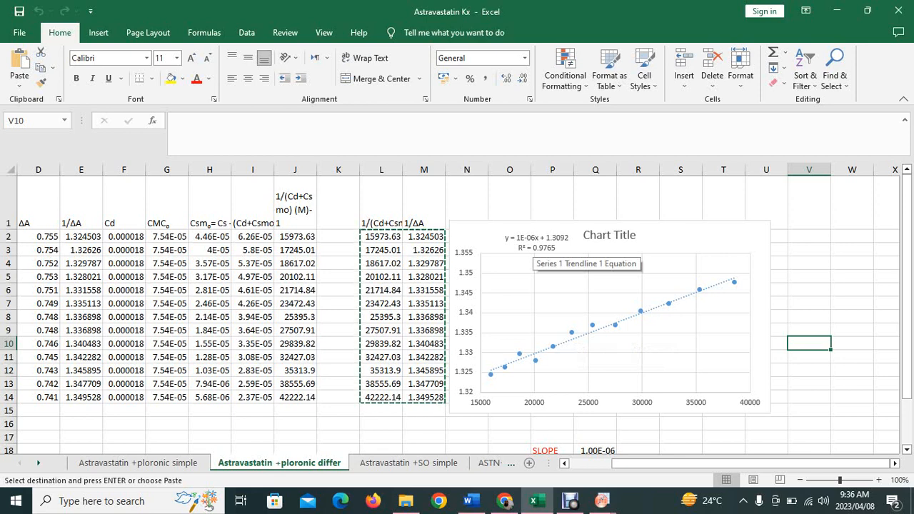
click(509, 438)
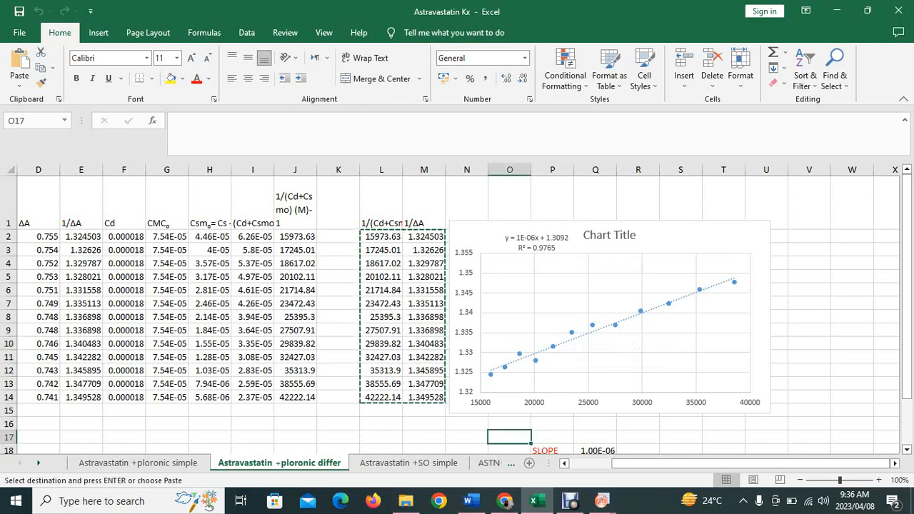
mouse_move(602, 501)
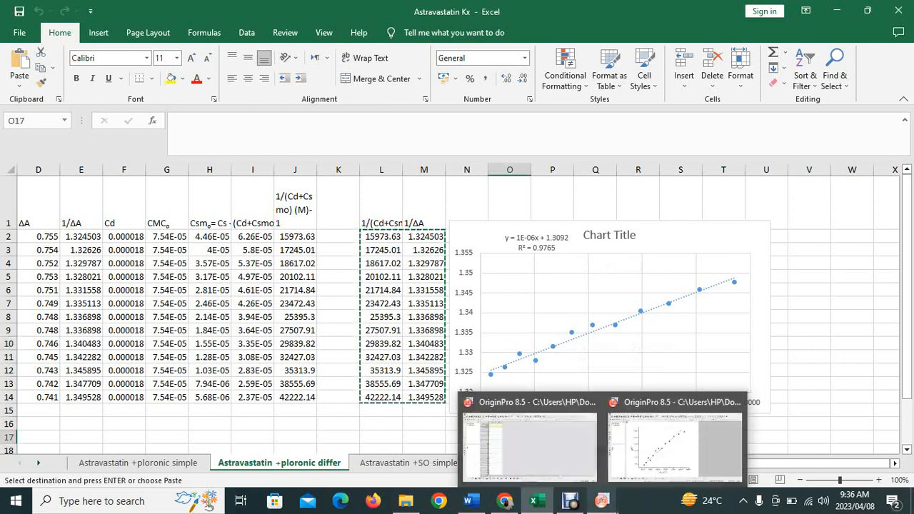
click(675, 443)
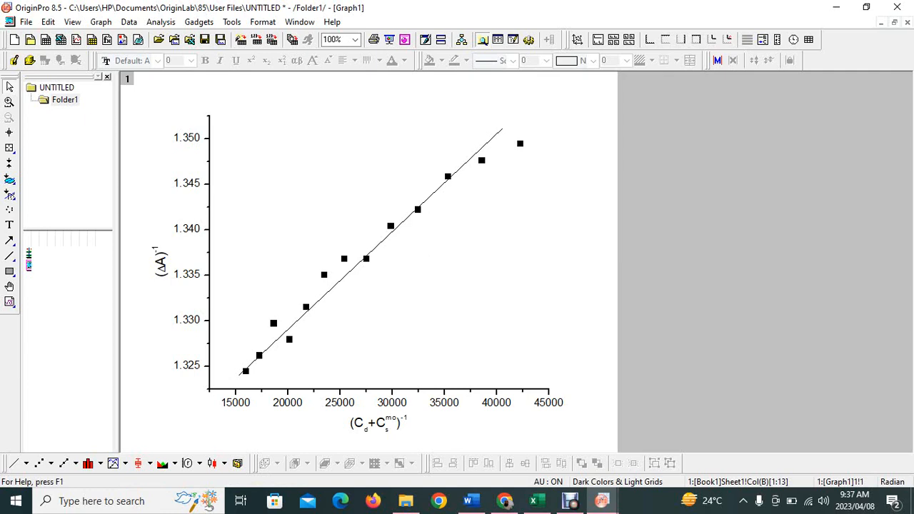
click(436, 293)
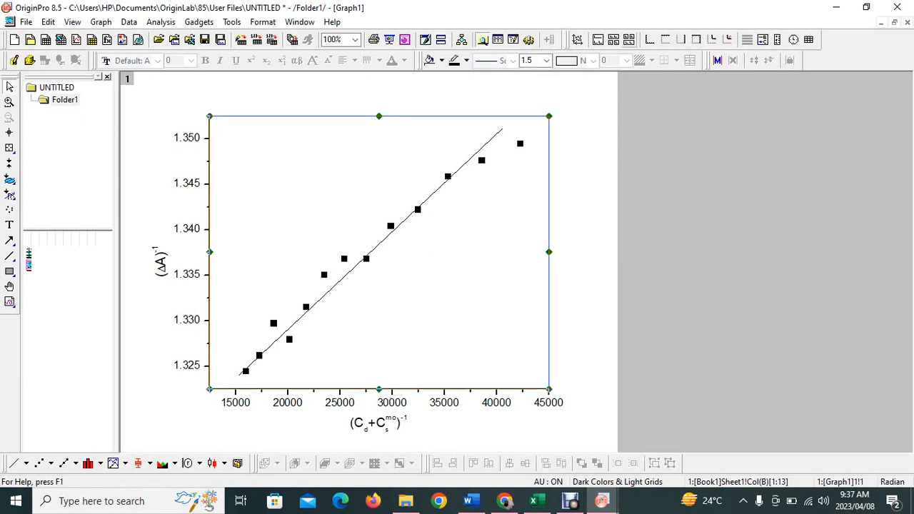
click(590, 250)
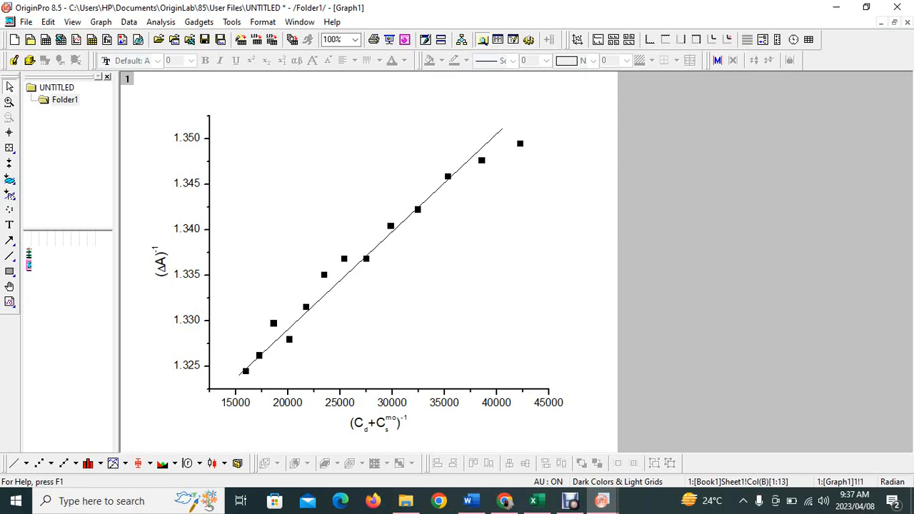
click(457, 275)
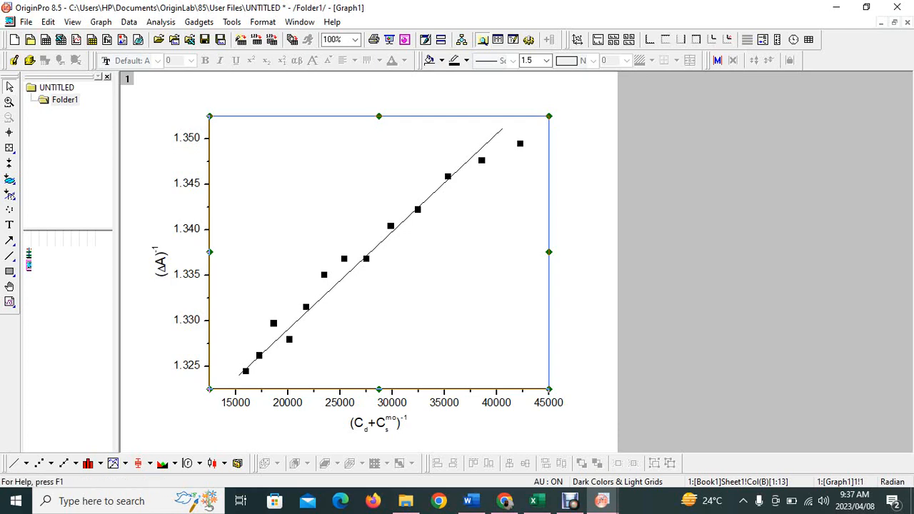
click(400, 224)
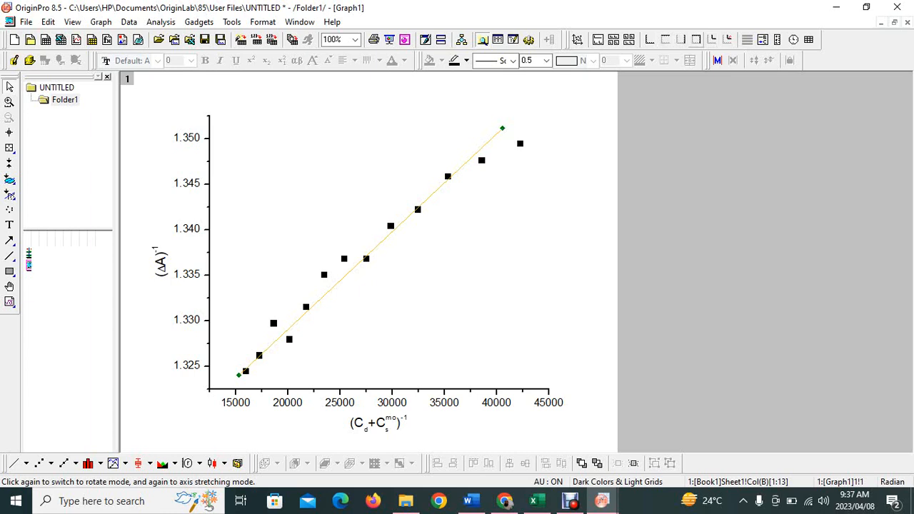
click(697, 171)
click(445, 404)
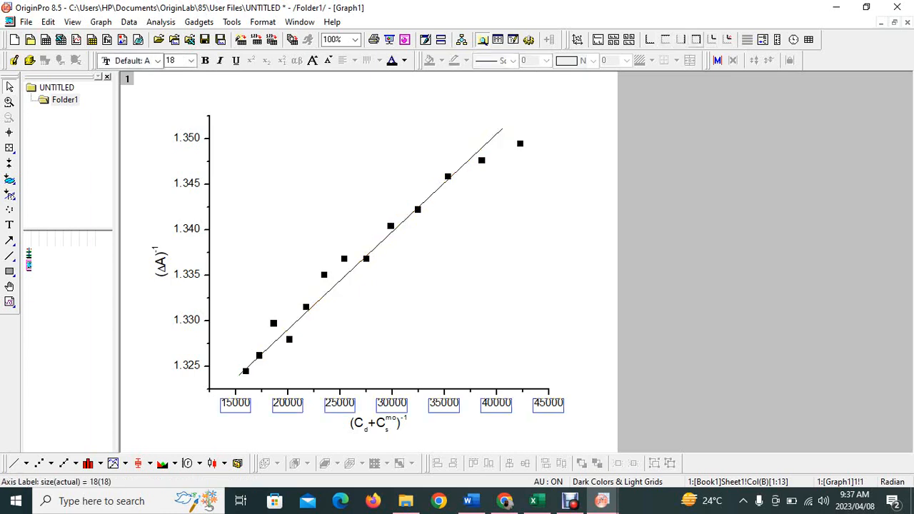
click(686, 229)
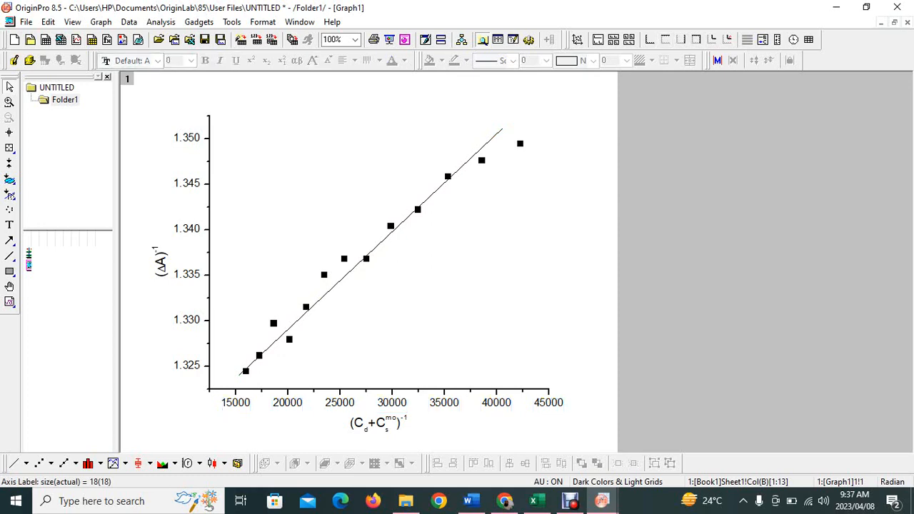
click(187, 139)
double_click(187, 139)
click(209, 242)
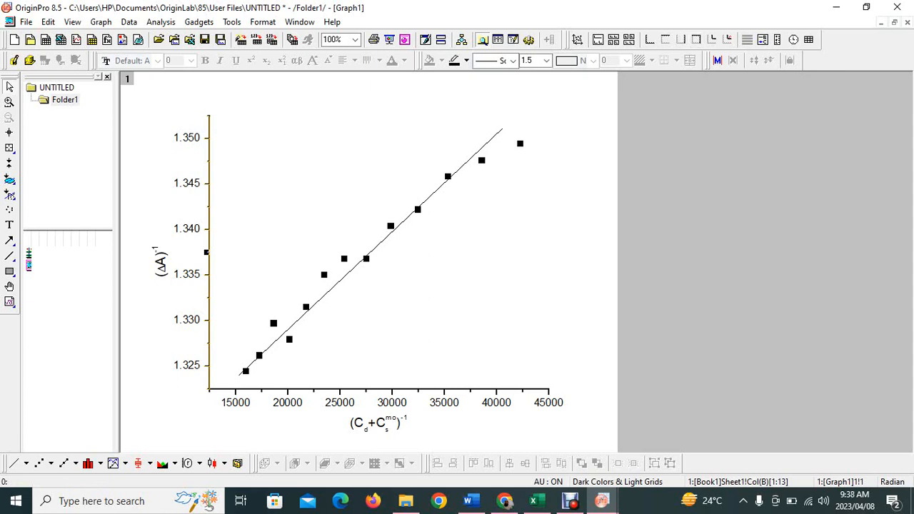
key(Escape)
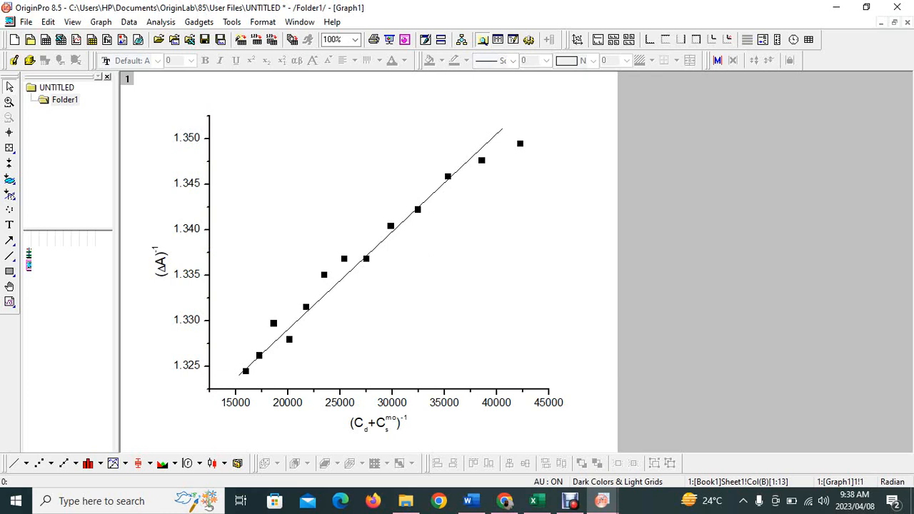
- Add a text annotation reading "Calculation of binding constant" in the upper part of the plot area
click(10, 225)
click(297, 157)
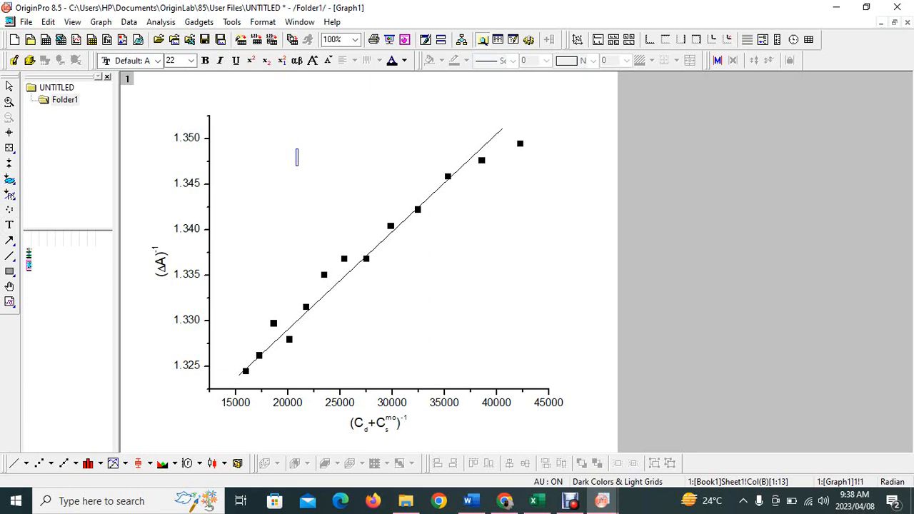
text(Calcula)
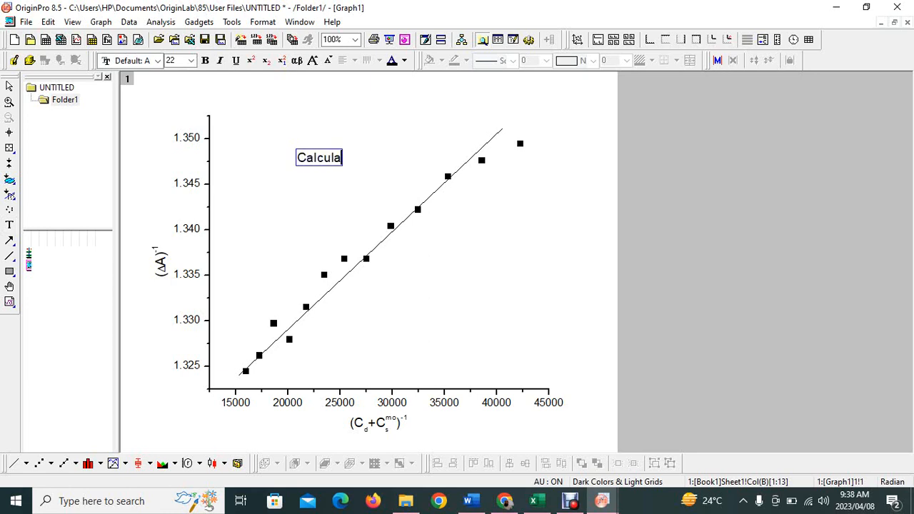
text(tion of)
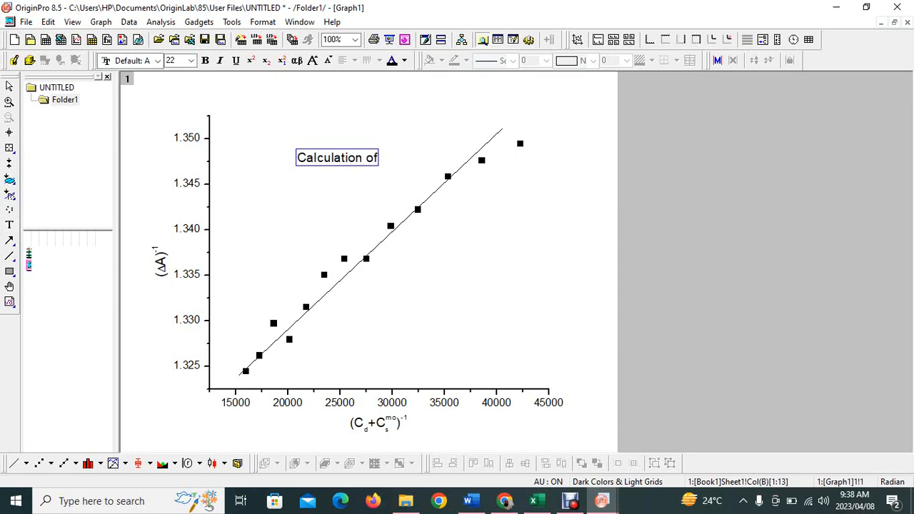
text( bindin)
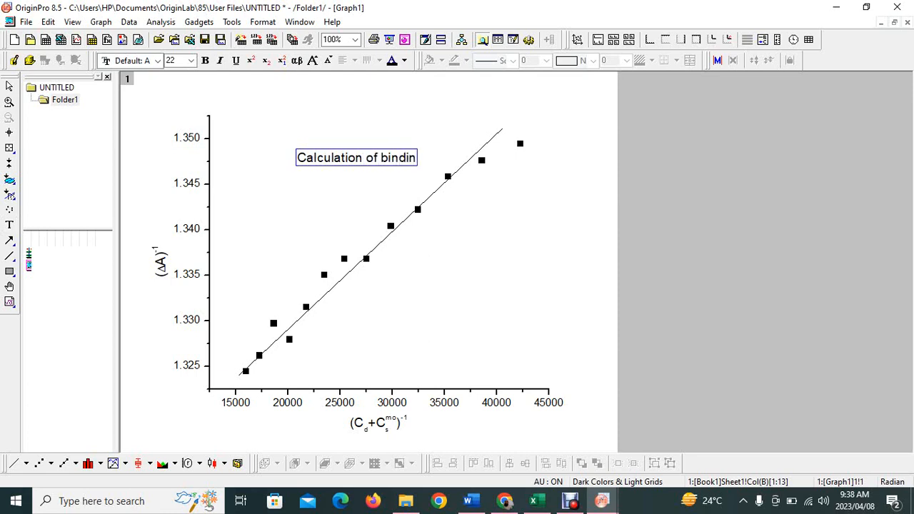
text(g constant)
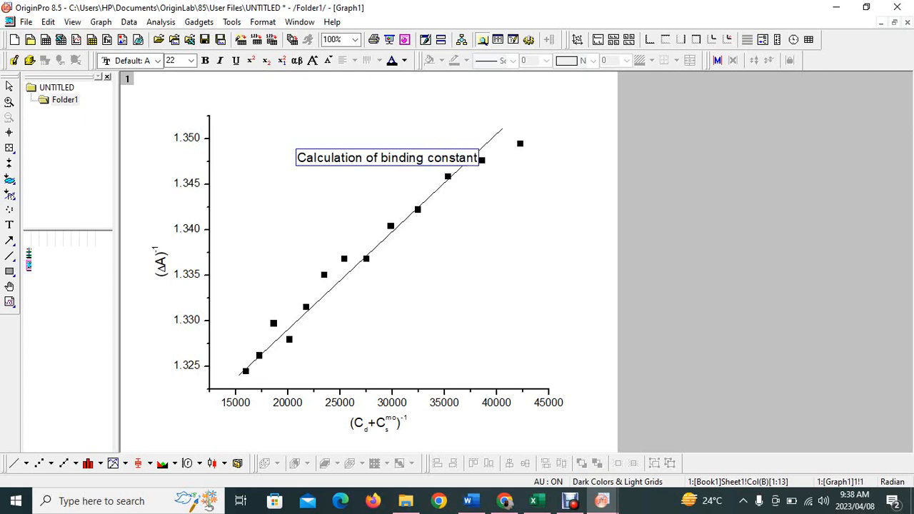
key(Escape)
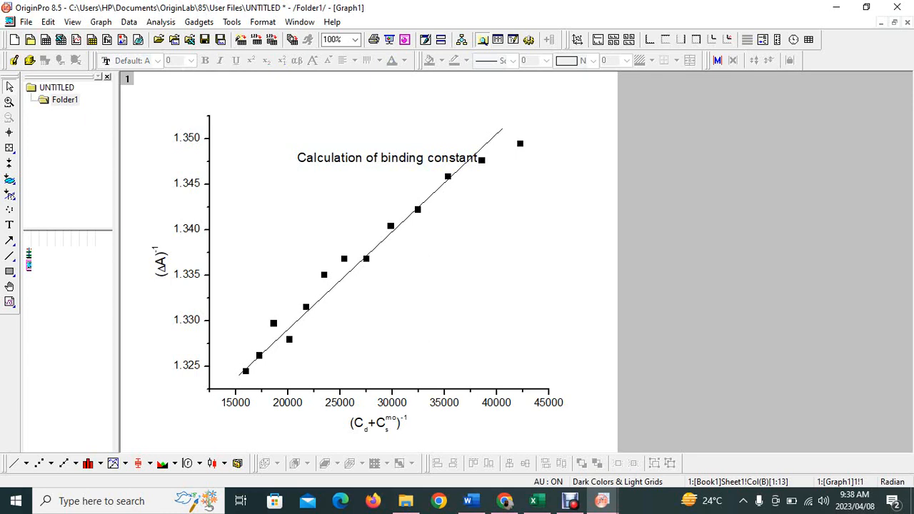
- Move the annotation to the plot area's upper-left region, clear of the straight line, and deselect everything
drag(418, 159, 358, 145)
click(359, 187)
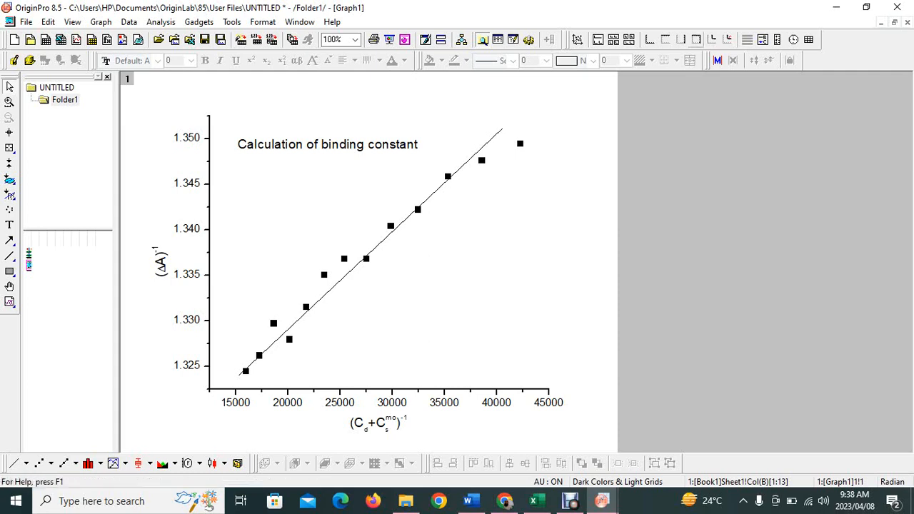
click(457, 286)
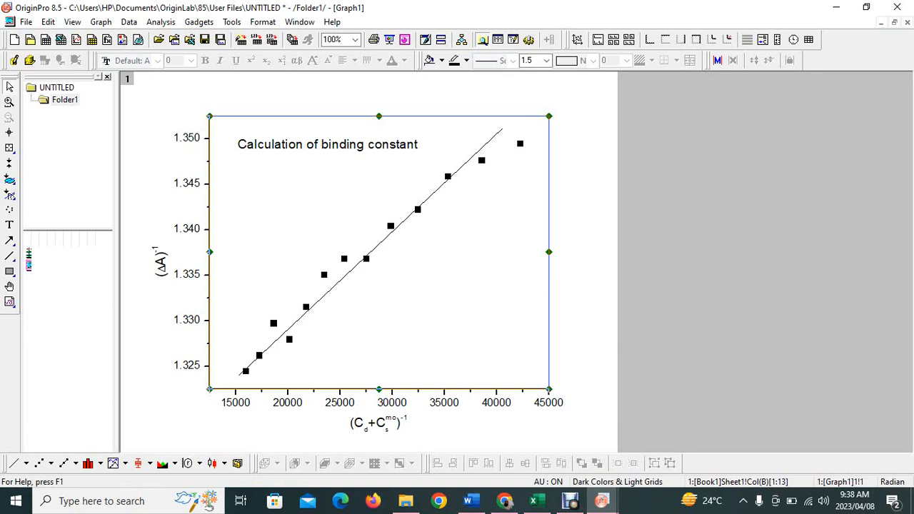
click(197, 431)
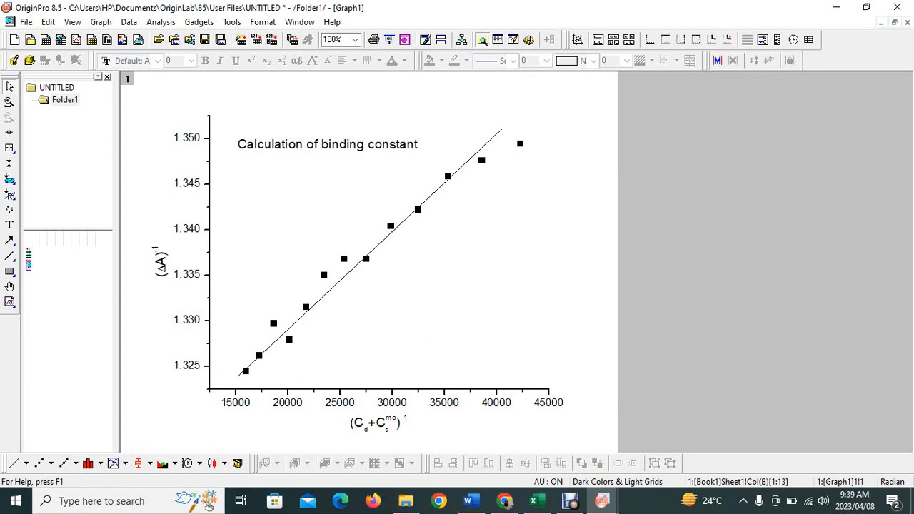
- Rescale the X axis to run from 0 to 50000 with an increment of 6000
double_click(392, 403)
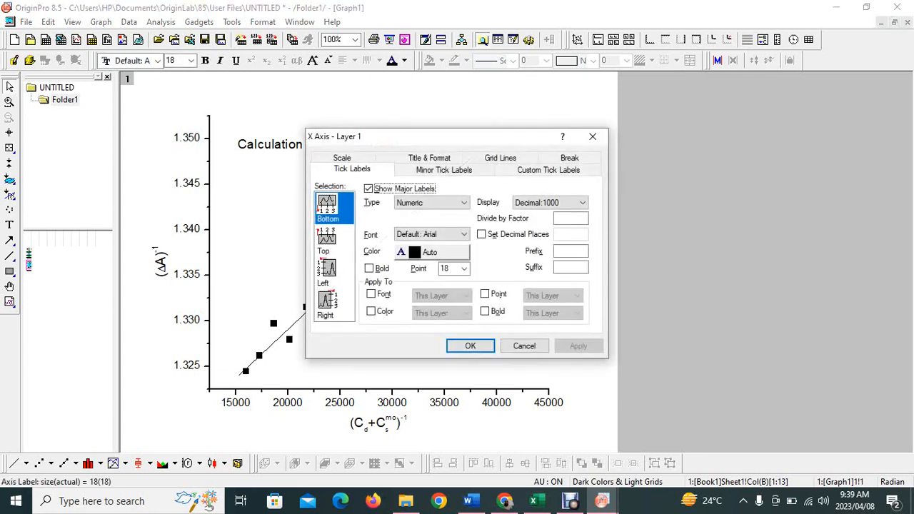
click(342, 158)
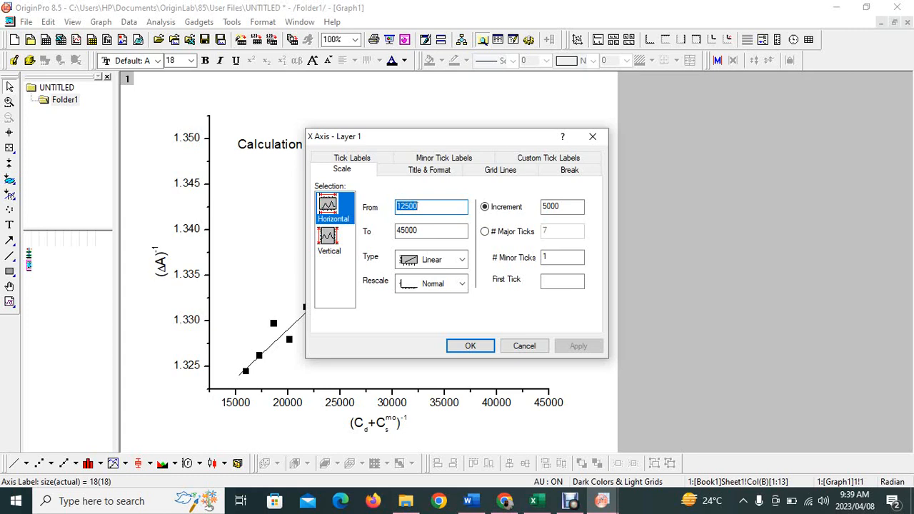
text(0)
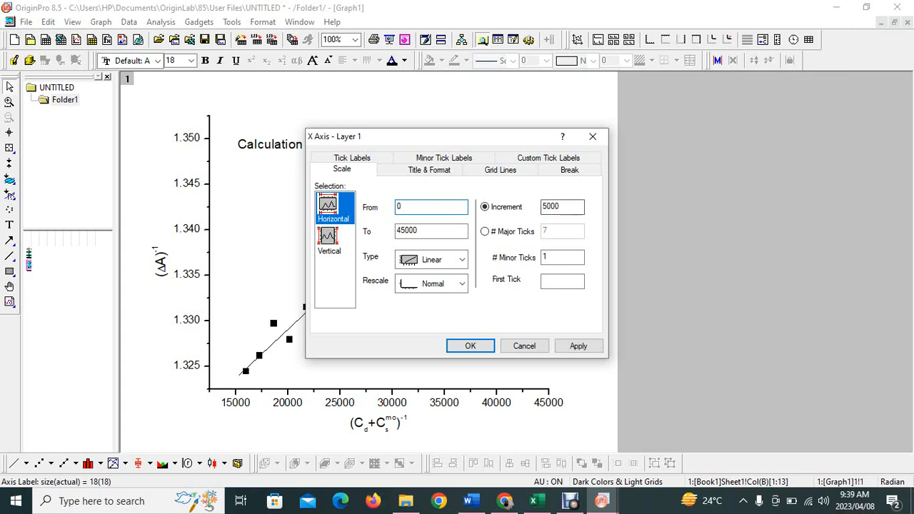
click(543, 207)
drag(543, 206, 549, 206)
text(6)
click(419, 231)
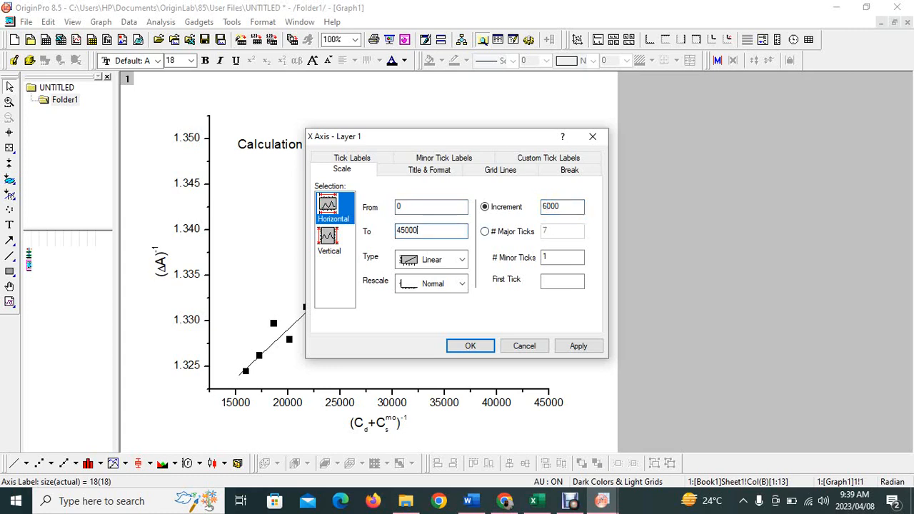
key(shift+Left)
key(shift+Left)
key(shift+Left)
key(shift+Left)
key(shift+Left)
text(50000)
click(470, 346)
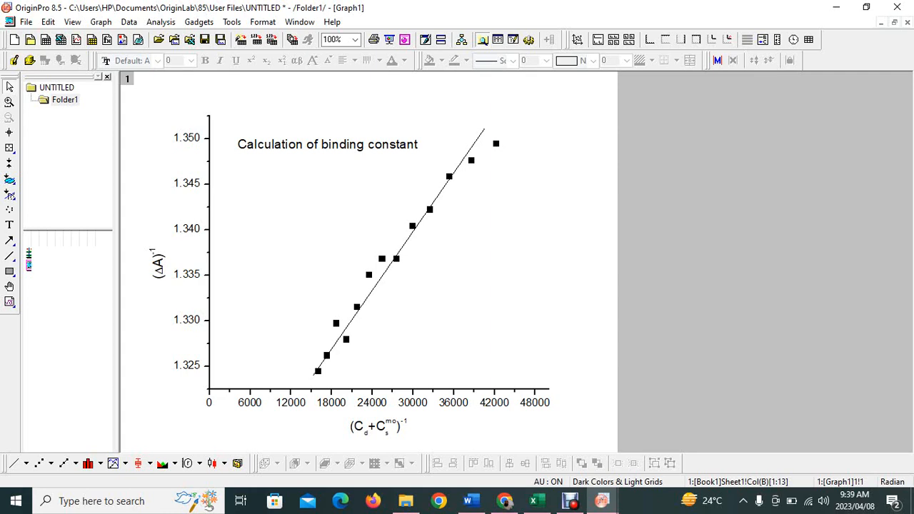
- In the Y axis scale settings, set the start value to 0 and the increment to 0.004
double_click(187, 138)
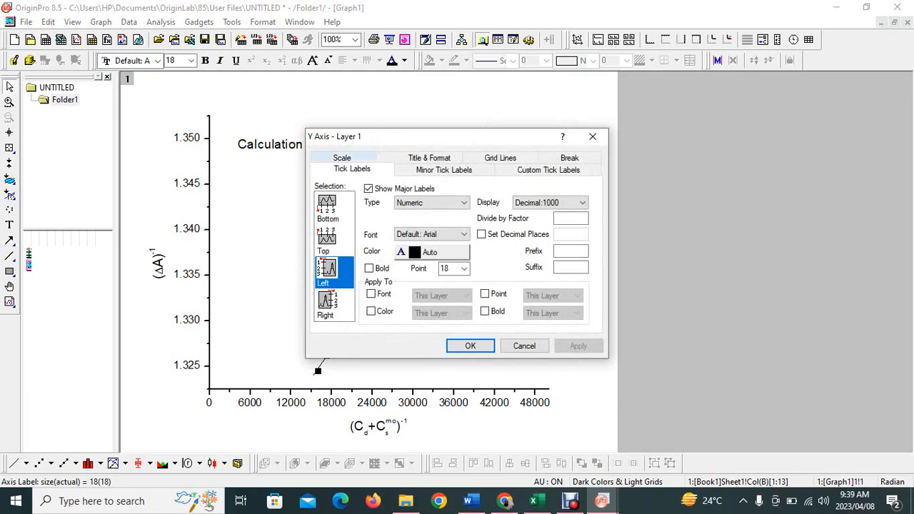
click(341, 158)
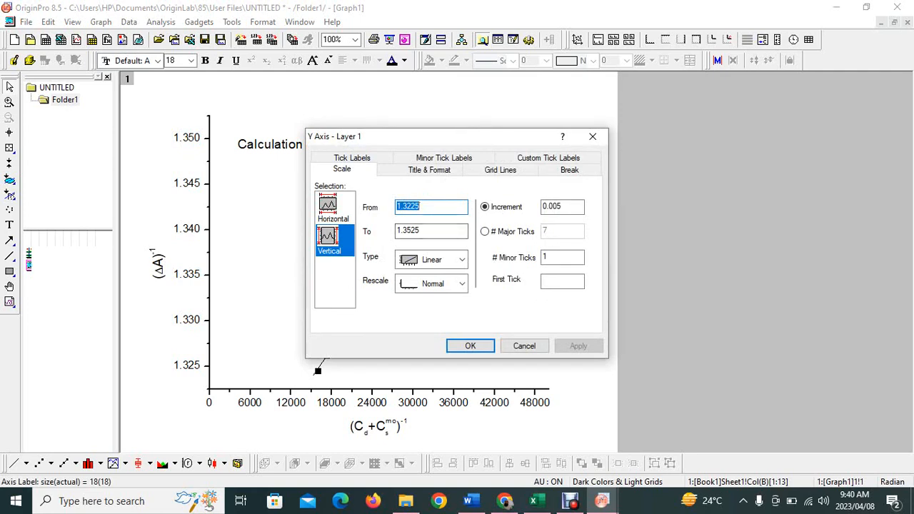
click(422, 207)
key(BackSpace)
key(BackSpace)
key(BackSpace)
key(BackSpace)
key(BackSpace)
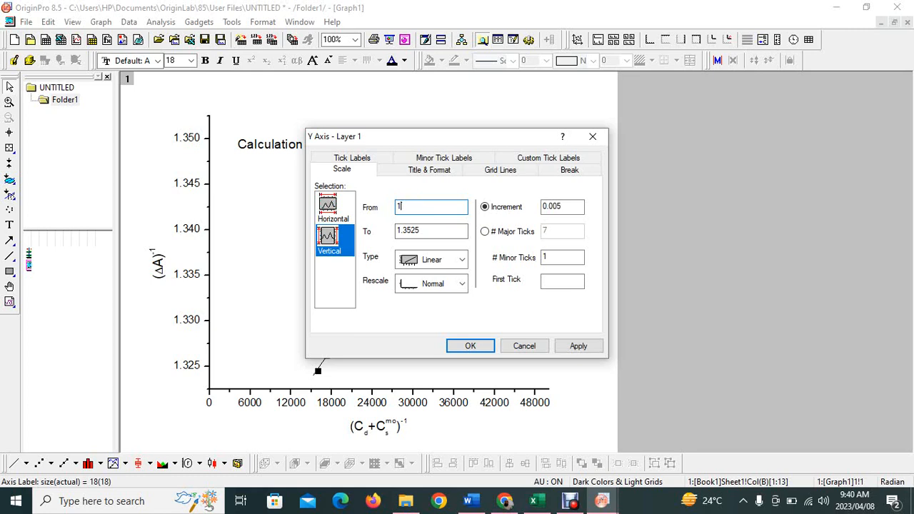
key(BackSpace)
key(BackSpace)
text(0)
drag(563, 206, 556, 207)
text(4)
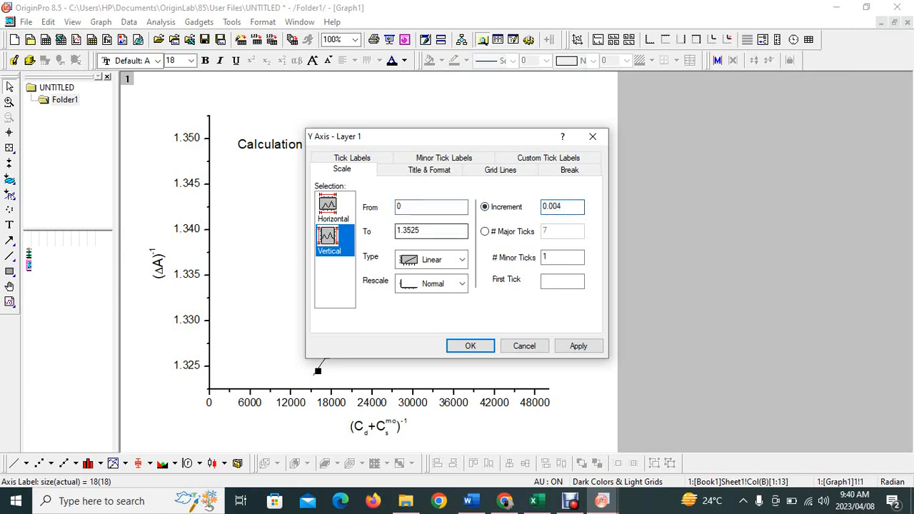
- Set the Y axis end value to 1.36 and apply the new scale
click(421, 231)
key(BackSpace)
key(BackSpace)
key(BackSpace)
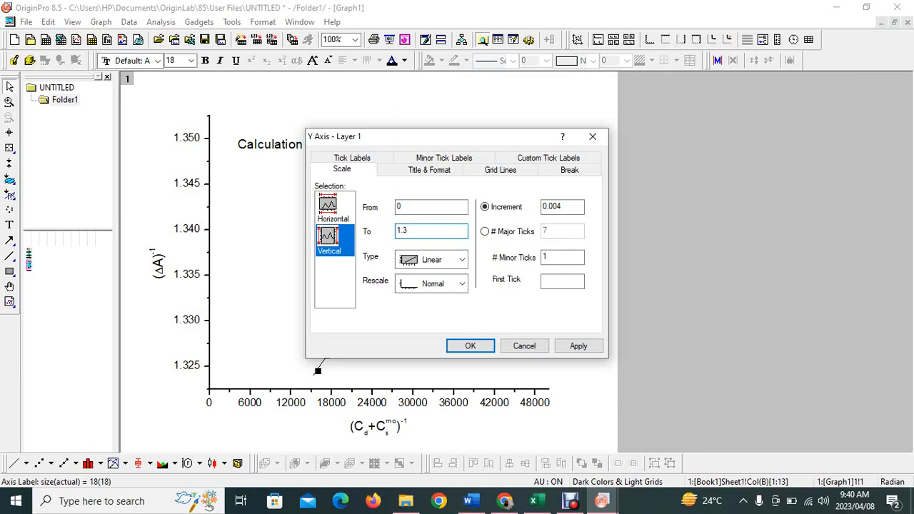
text(6)
click(470, 346)
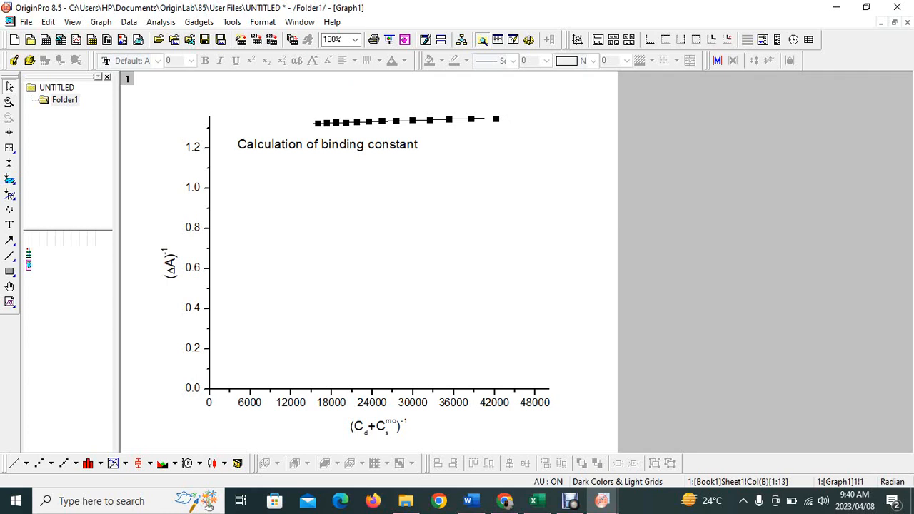
- Undo the Y axis and X axis scale changes
key(ctrl+r)
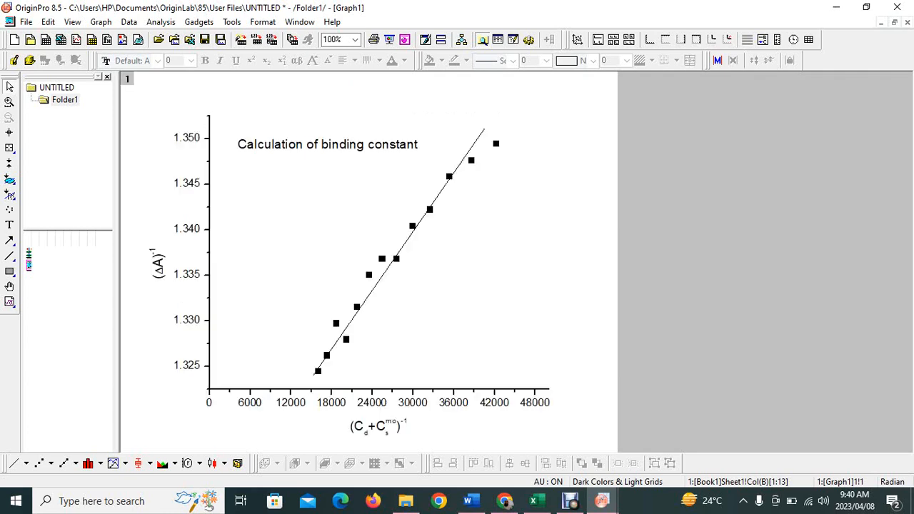
key(ctrl+r)
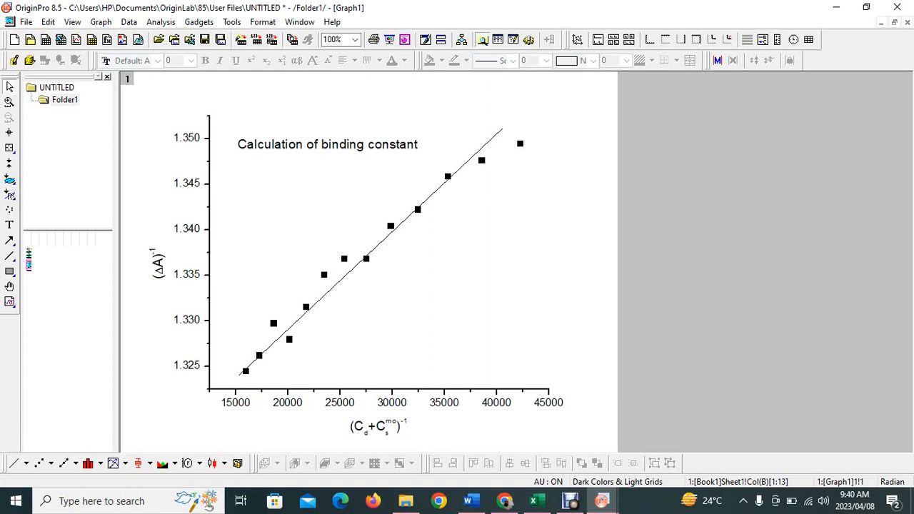
click(443, 300)
click(585, 264)
click(209, 252)
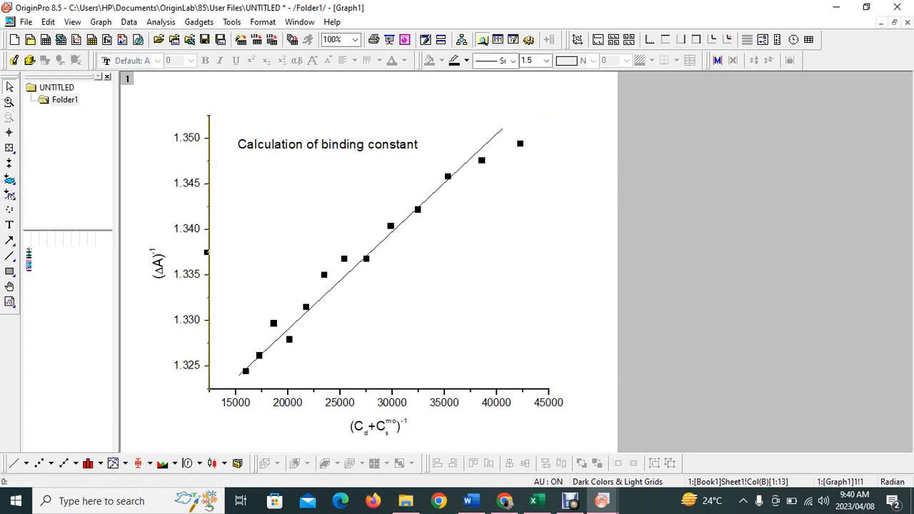
click(665, 200)
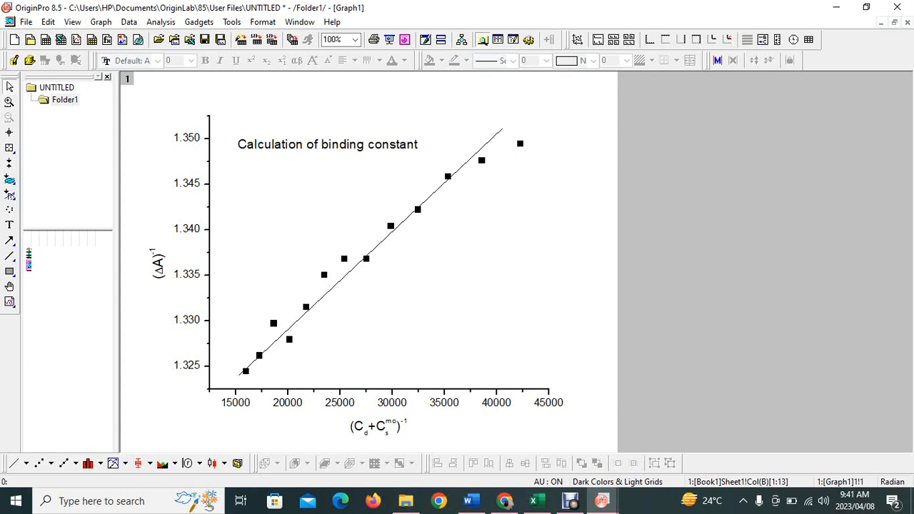
key(F2)
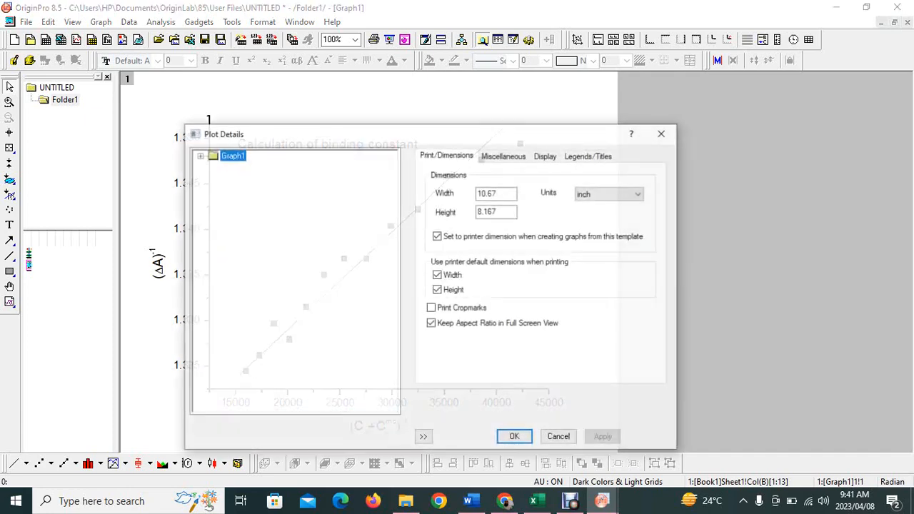
click(559, 437)
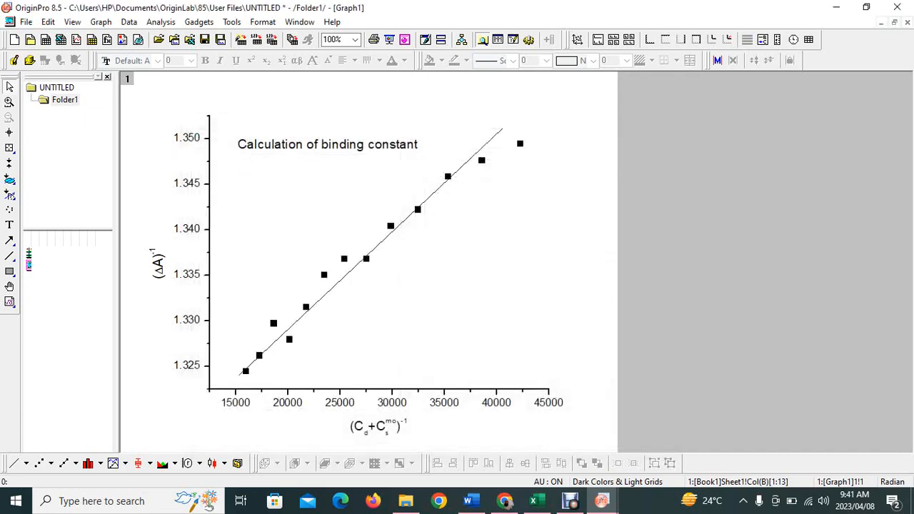
- Open the plotted data's source worksheet Book1 and widen column A(X) enough to show its full values
click(448, 176)
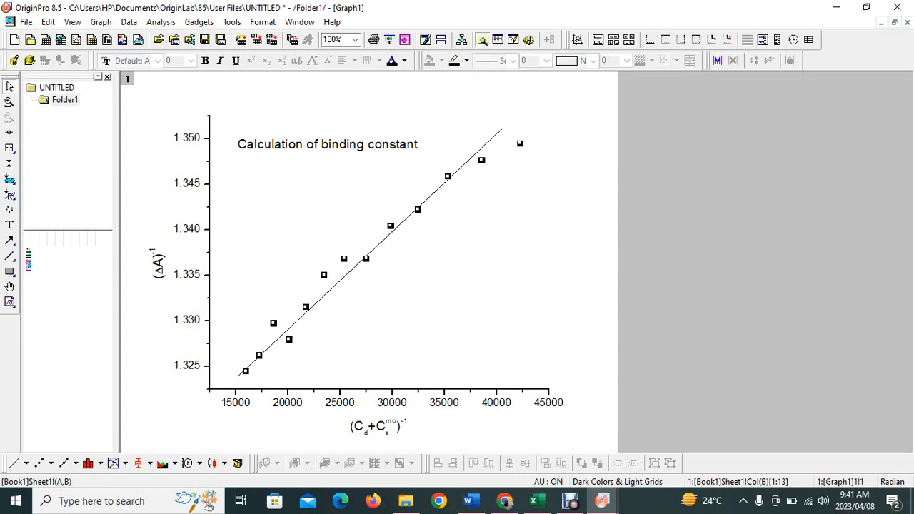
right_click(417, 210)
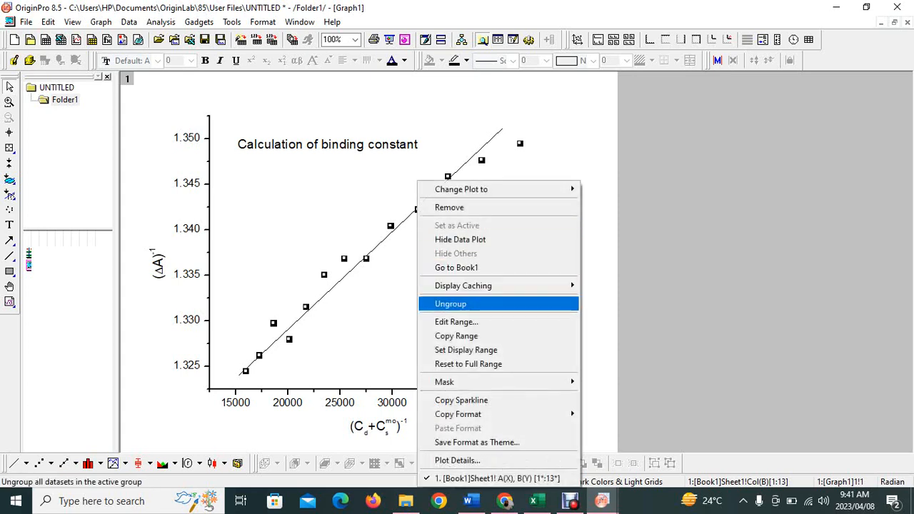
click(457, 268)
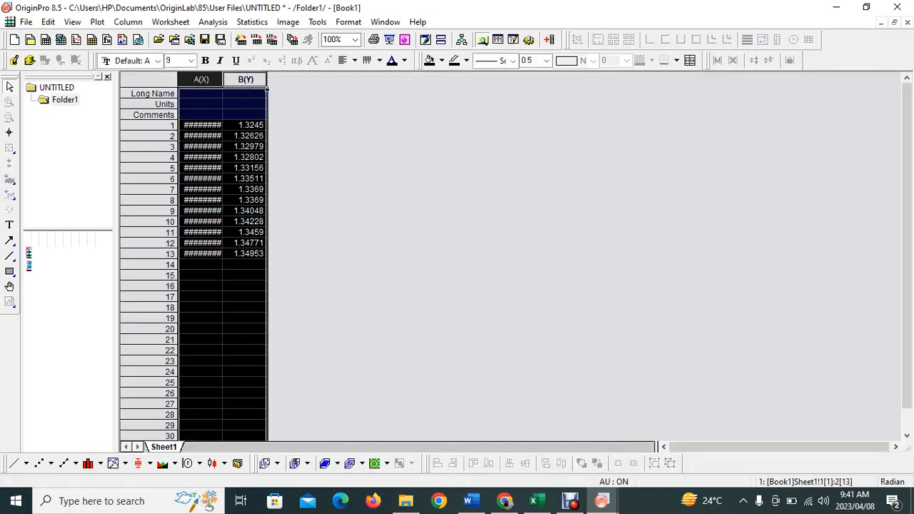
click(457, 268)
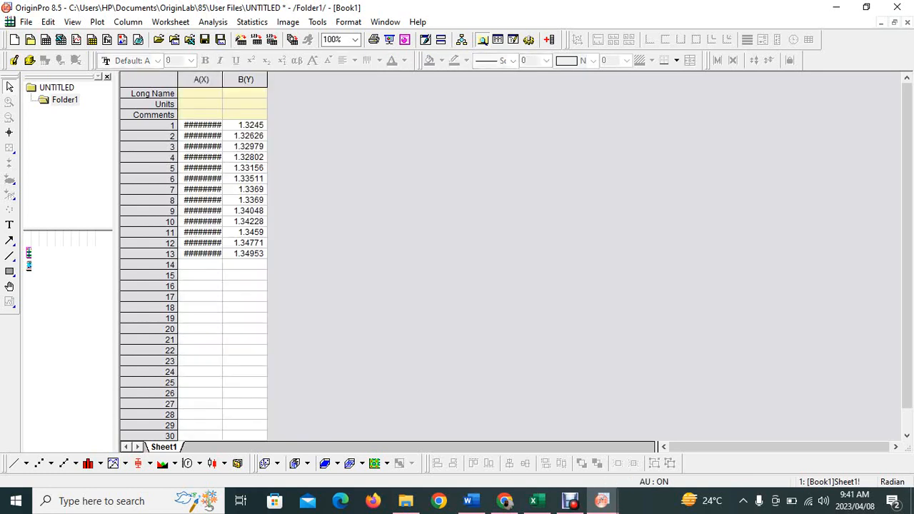
drag(222, 79, 250, 79)
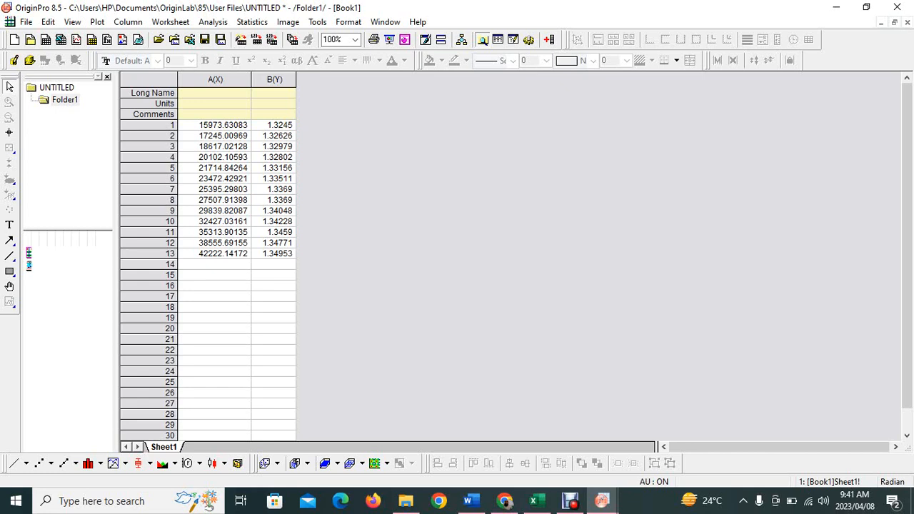
- Switch to the Excel workbook and copy the data in L2:M14 to an empty area starting at W2
click(537, 500)
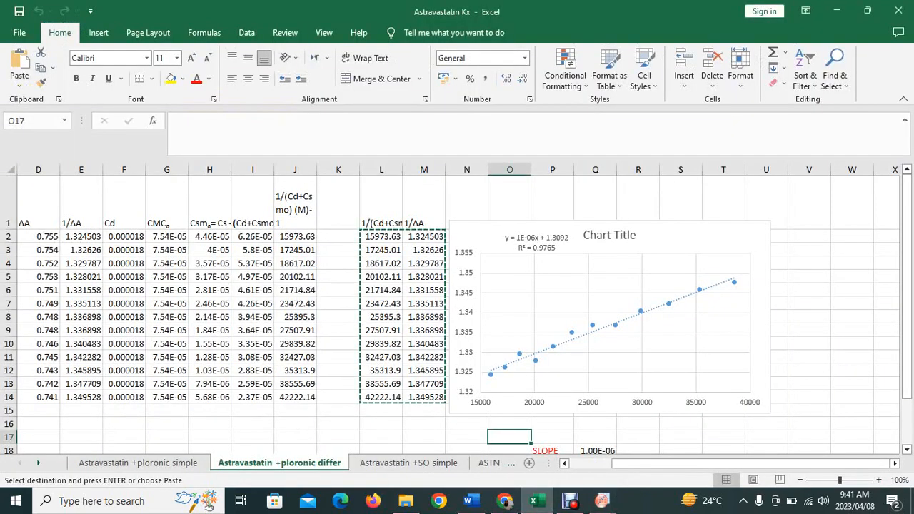
click(381, 237)
drag(381, 237, 424, 397)
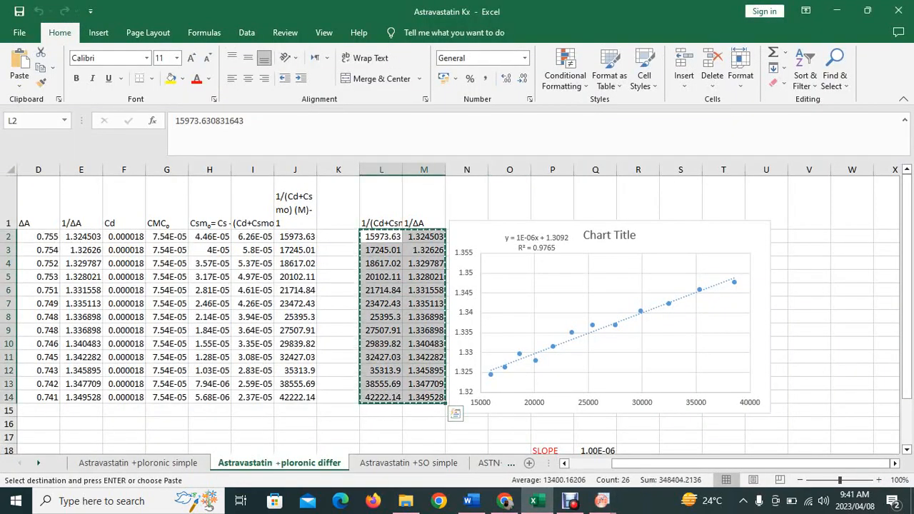
right_click(410, 243)
click(439, 206)
click(895, 464)
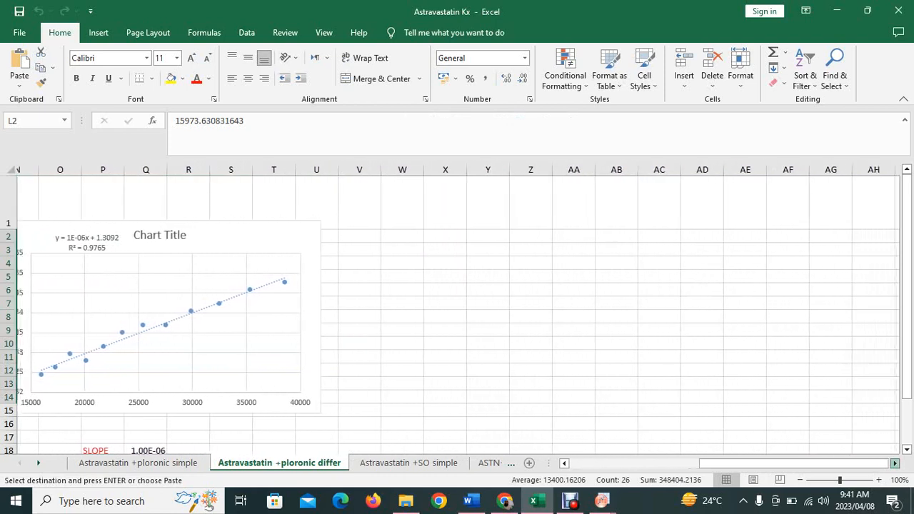
click(381, 236)
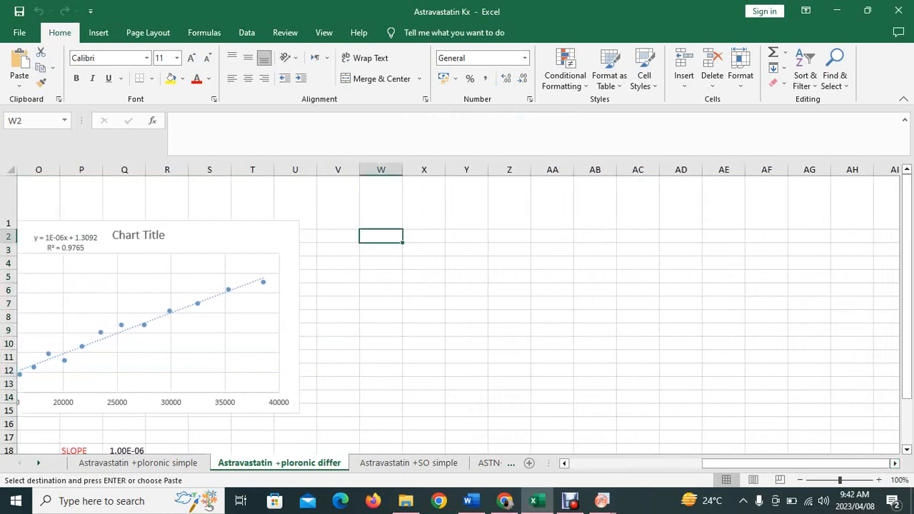
key(ctrl+v)
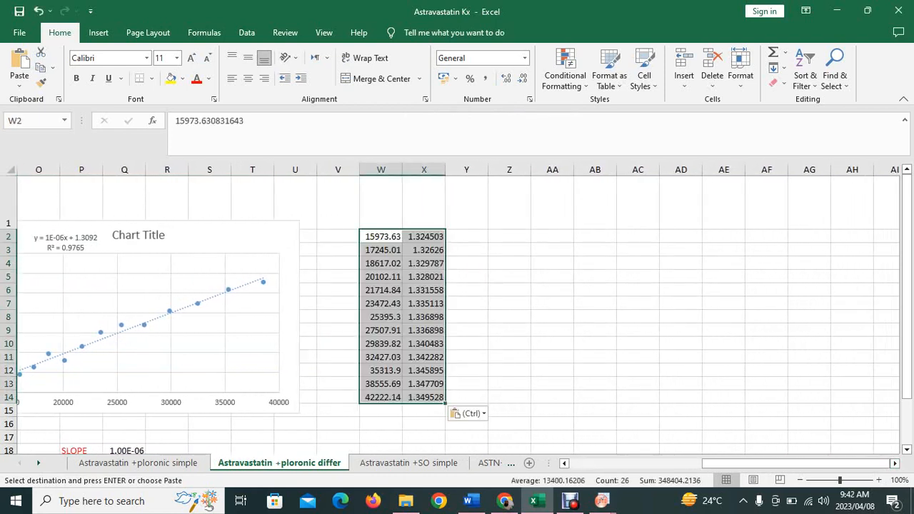
- Enter the formula =W2/1000 in Y2 and fill it down to Y14
click(466, 236)
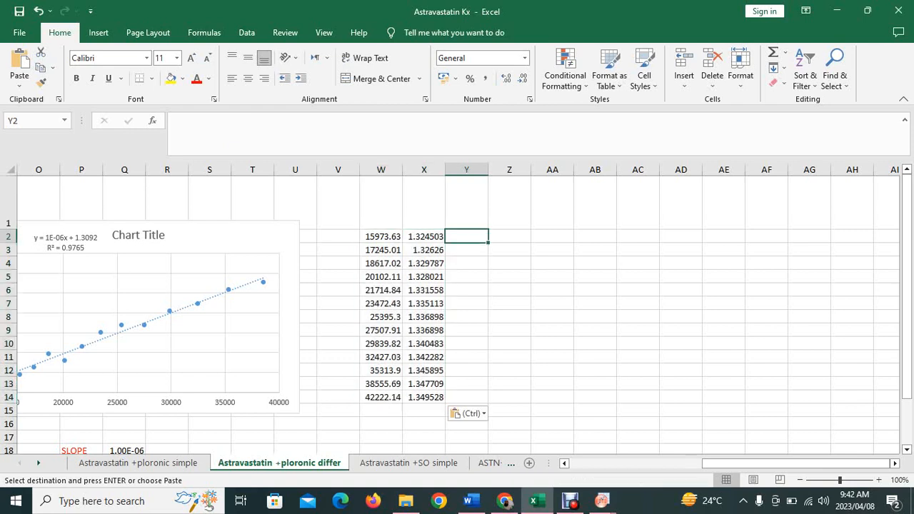
text(=)
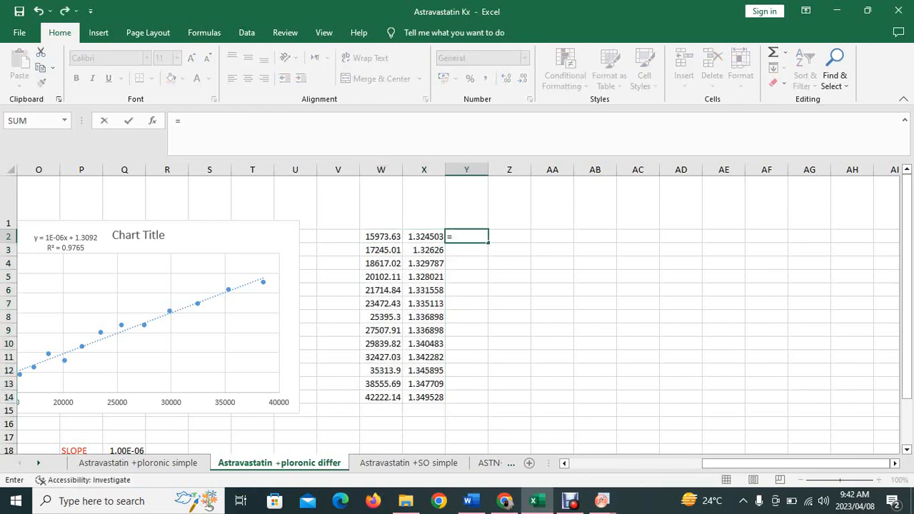
click(380, 237)
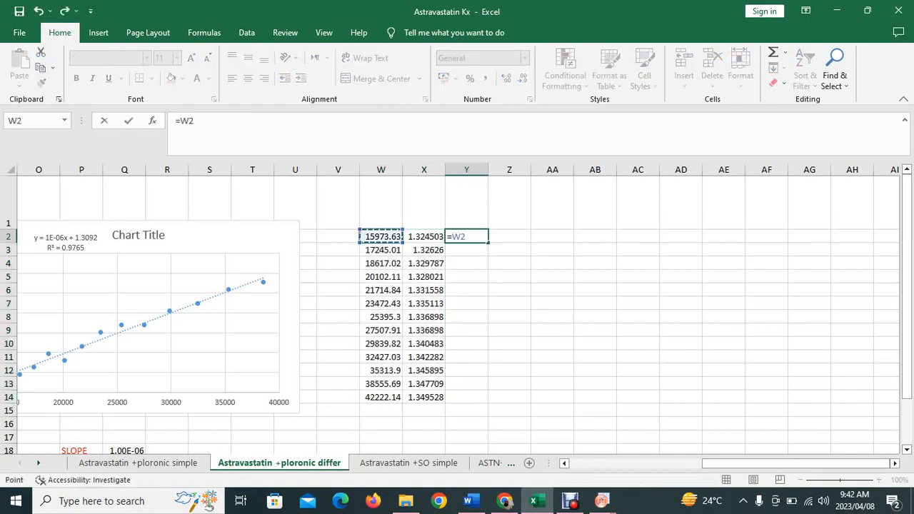
text(/1000)
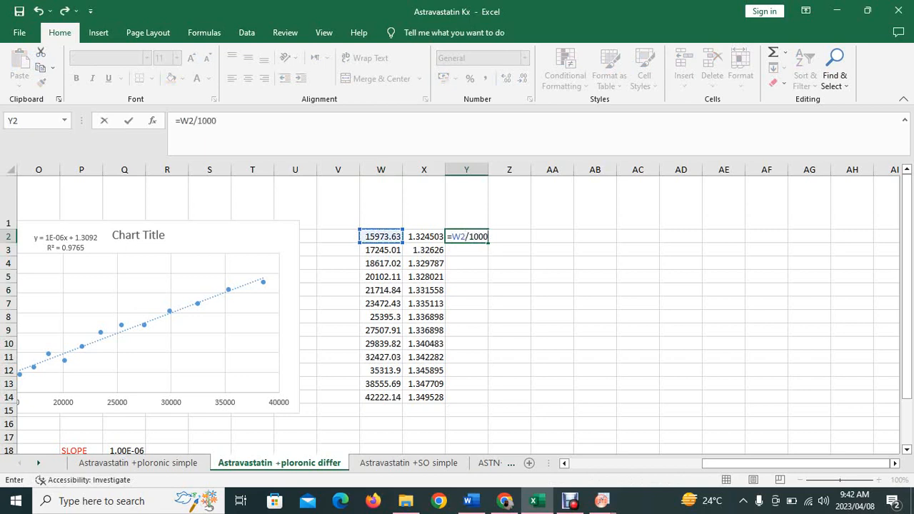
click(595, 276)
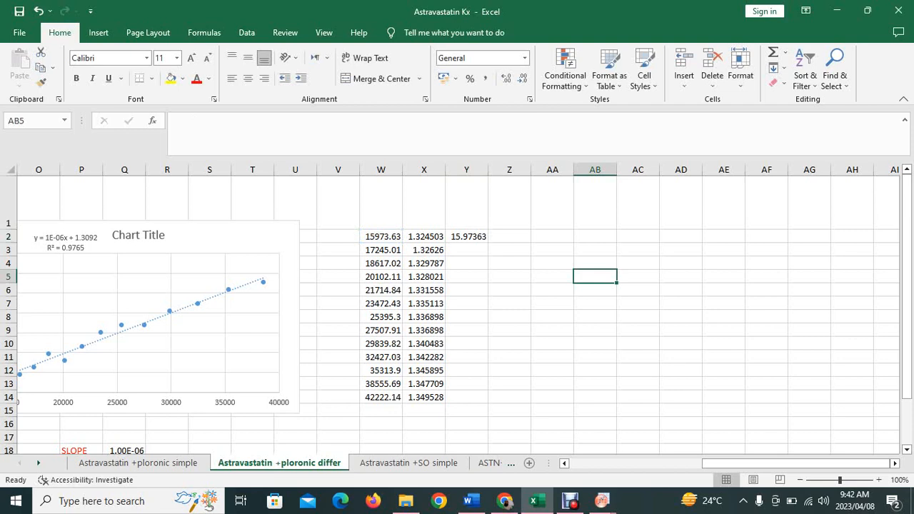
click(466, 237)
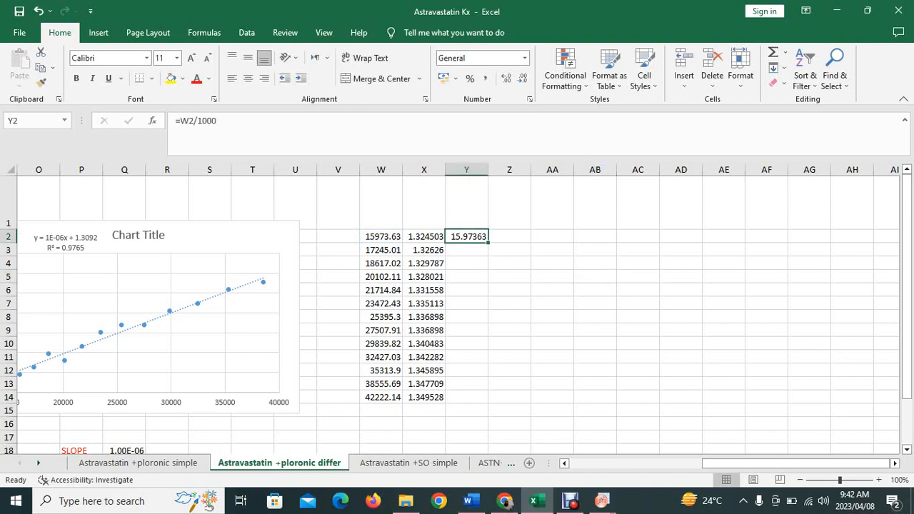
drag(489, 242, 489, 404)
click(724, 370)
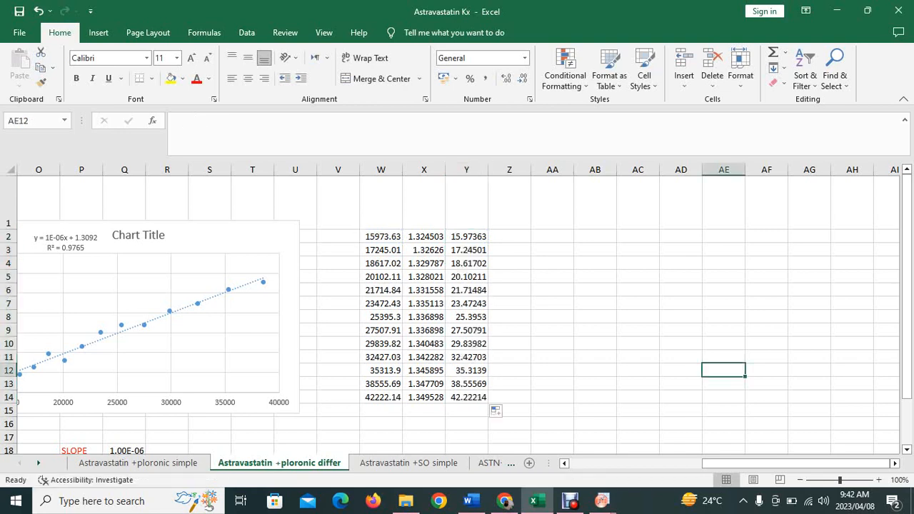
- Copy the values in X2:X14 into column Z, starting at Z2
drag(424, 237, 424, 397)
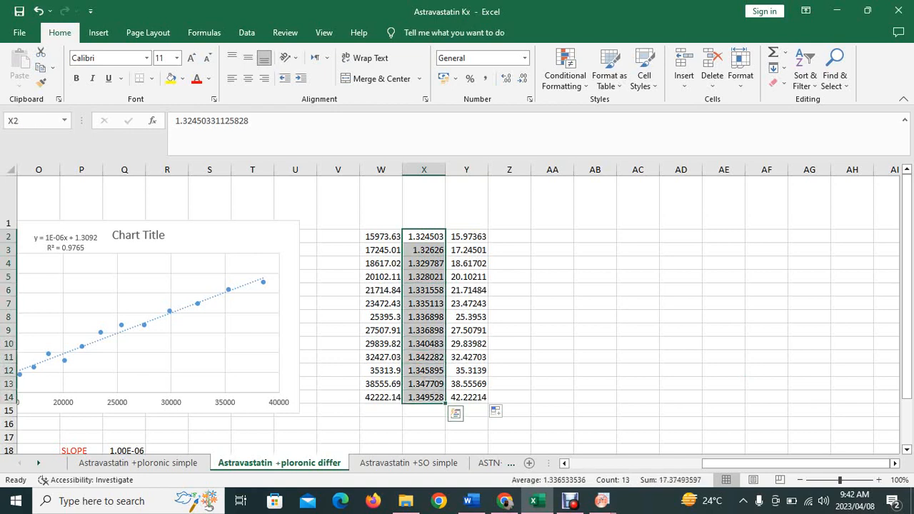
right_click(423, 316)
click(457, 206)
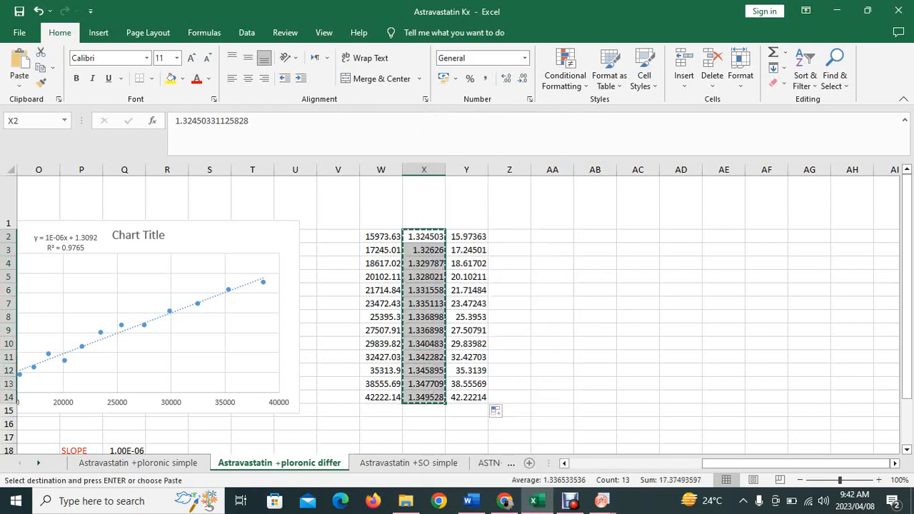
click(509, 237)
key(ctrl+v)
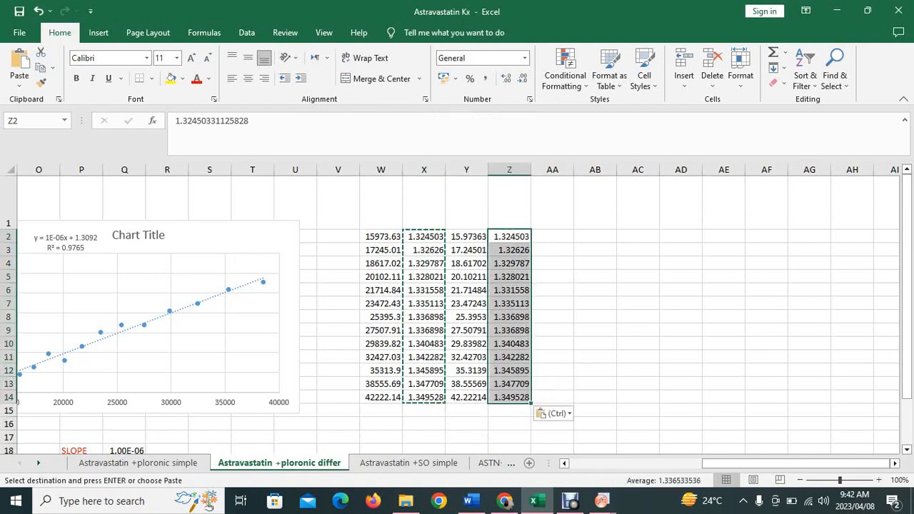
click(552, 237)
- Copy Y2:Z14 and paste it into the blank Book1 worksheet in OriginPro, starting at row 1 of column A(X)
drag(467, 236, 510, 397)
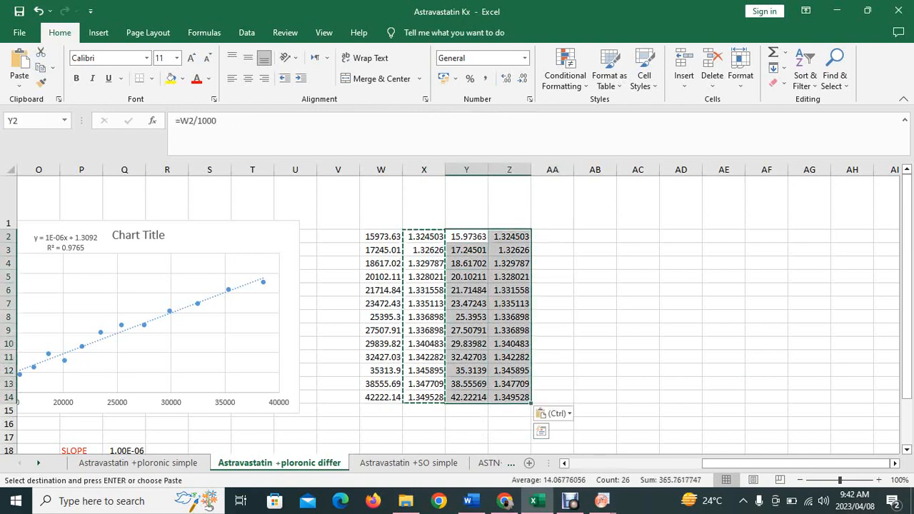
right_click(499, 372)
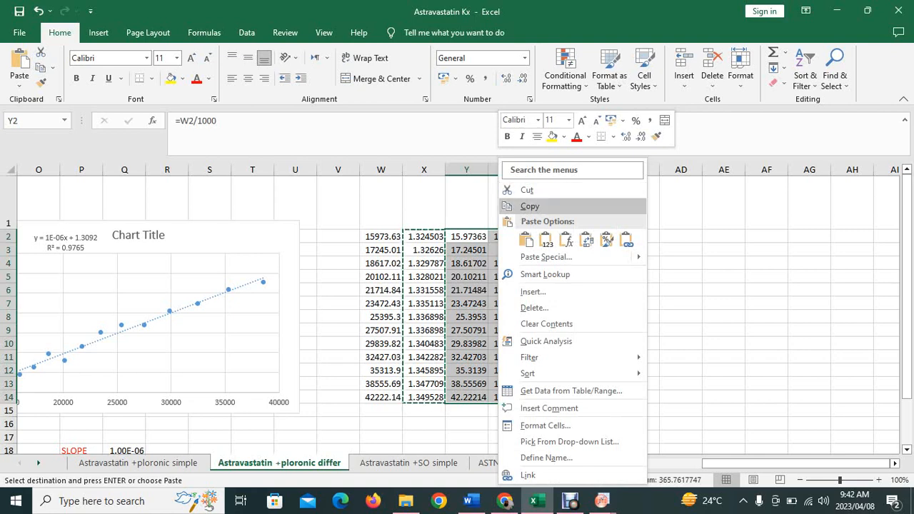
click(530, 206)
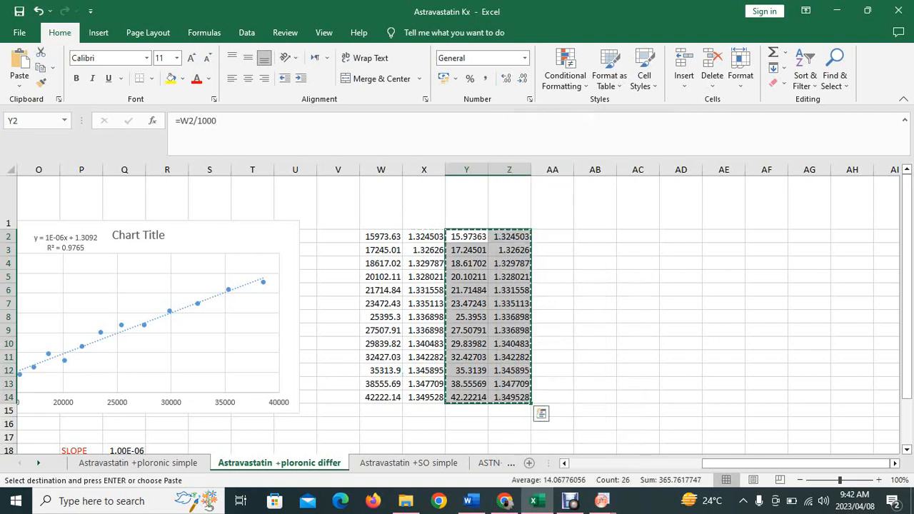
click(602, 501)
click(529, 447)
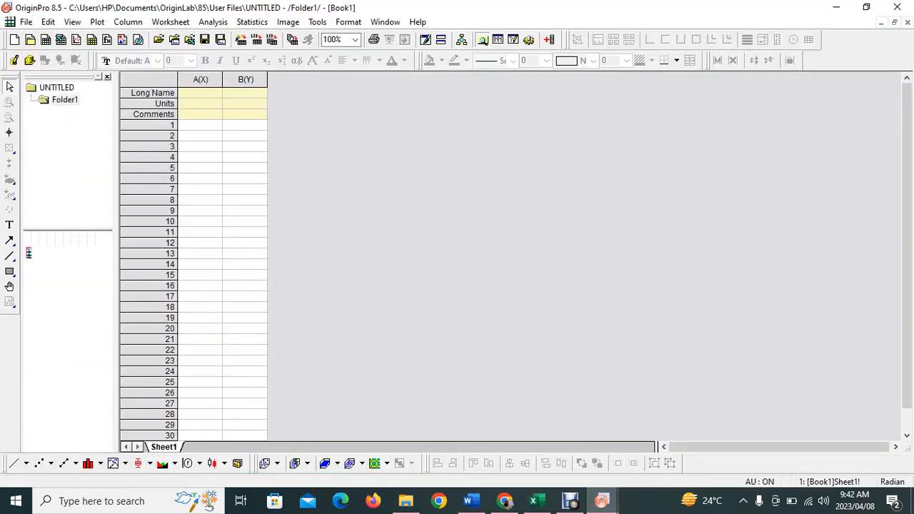
click(200, 125)
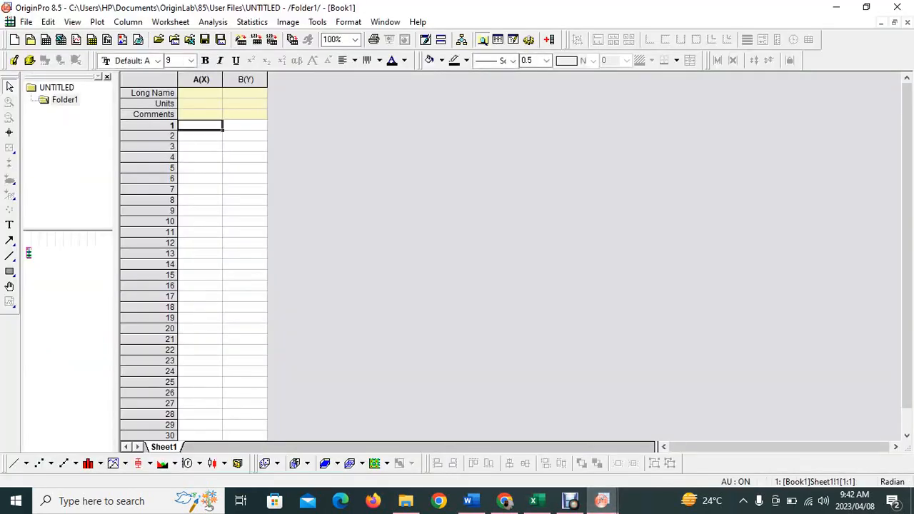
key(ctrl+v)
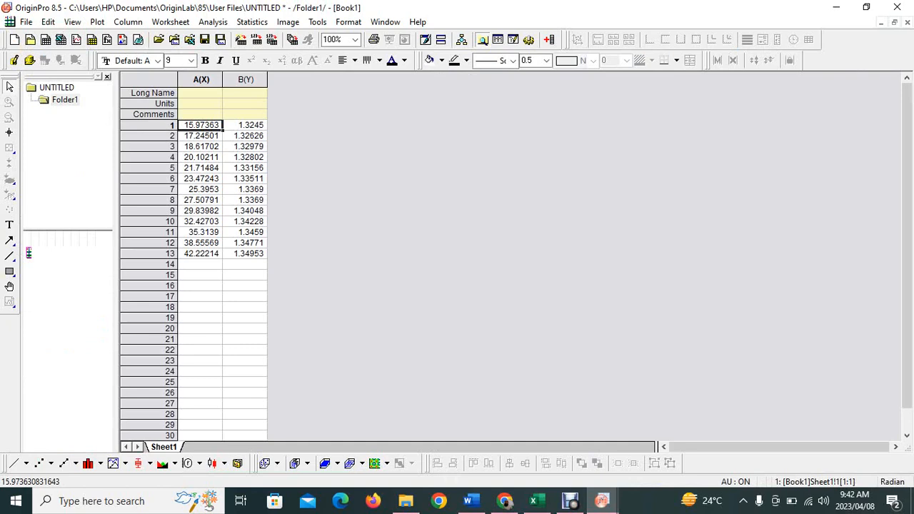
- Plot columns A(X) and B(Y) as a scatter graph and dismiss the template reminder
drag(200, 79, 264, 85)
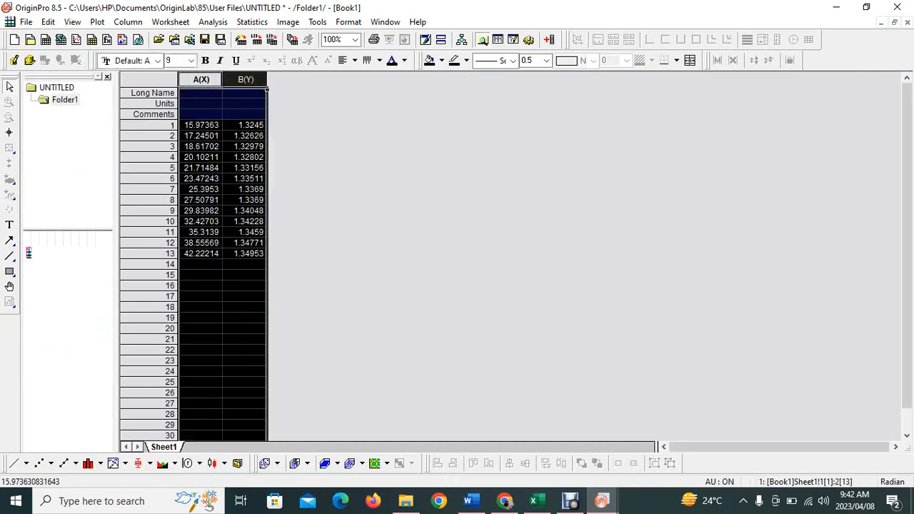
click(39, 463)
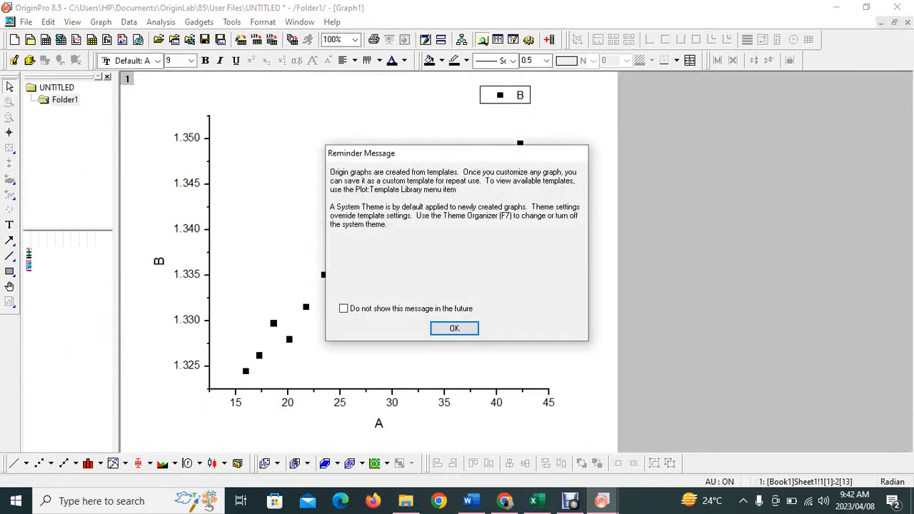
click(455, 328)
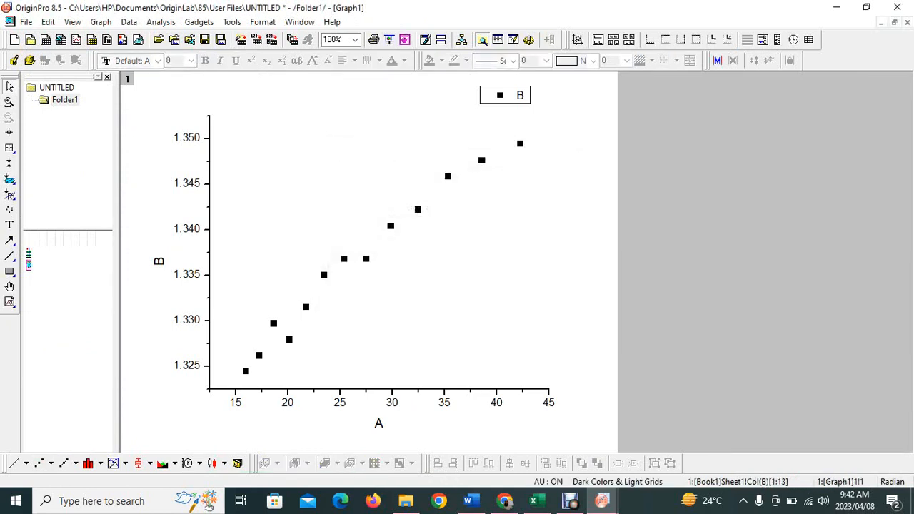
- Try the graph without its legend and with an added top X and right Y axis layer, and undo both changes
click(505, 95)
key(Delete)
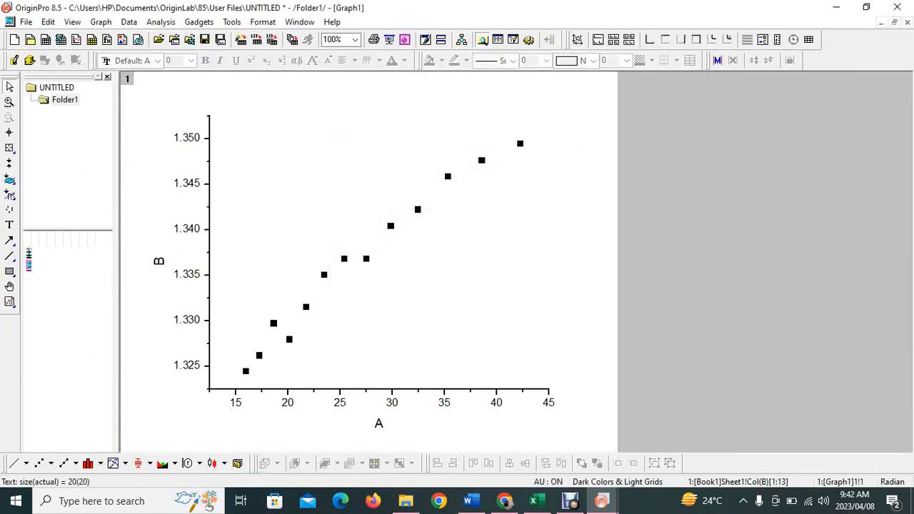
click(681, 39)
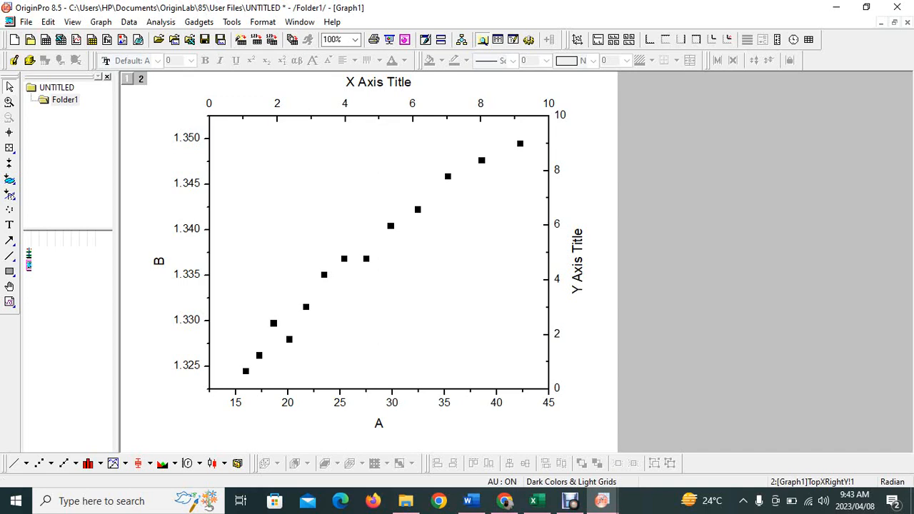
key(ctrl+z)
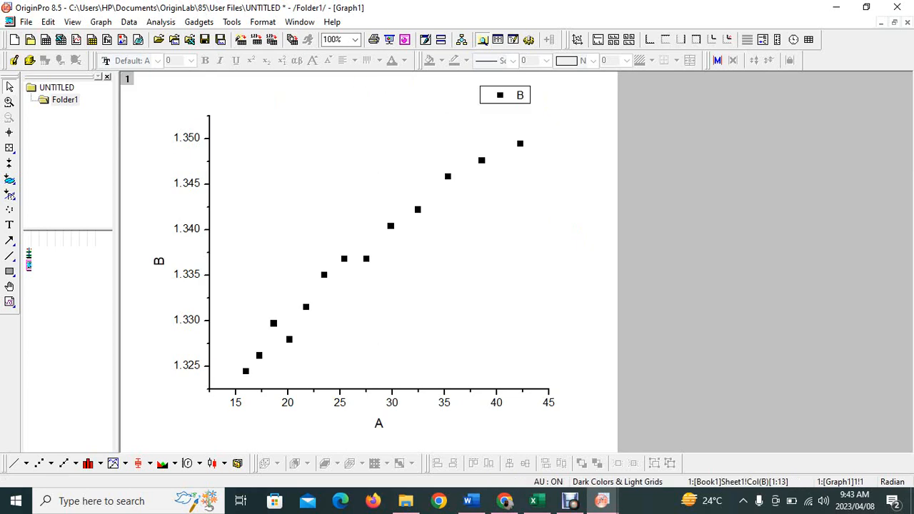
click(505, 95)
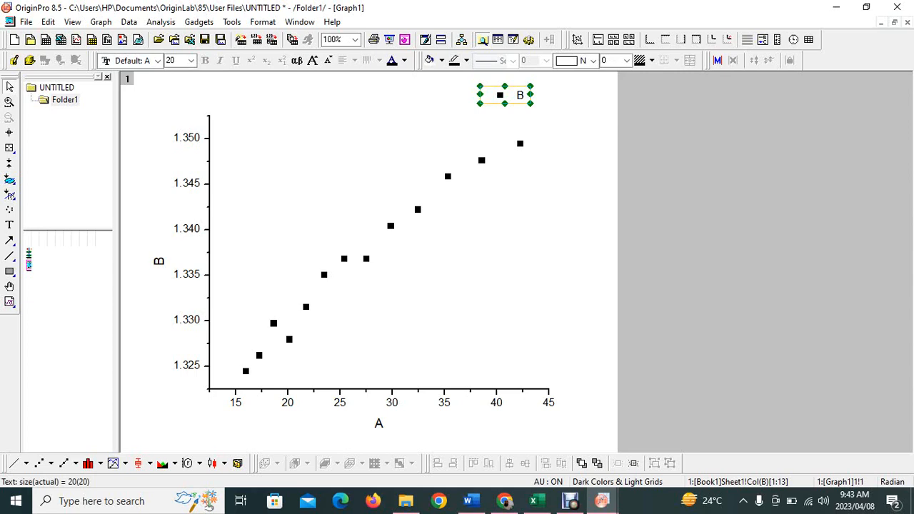
double_click(502, 95)
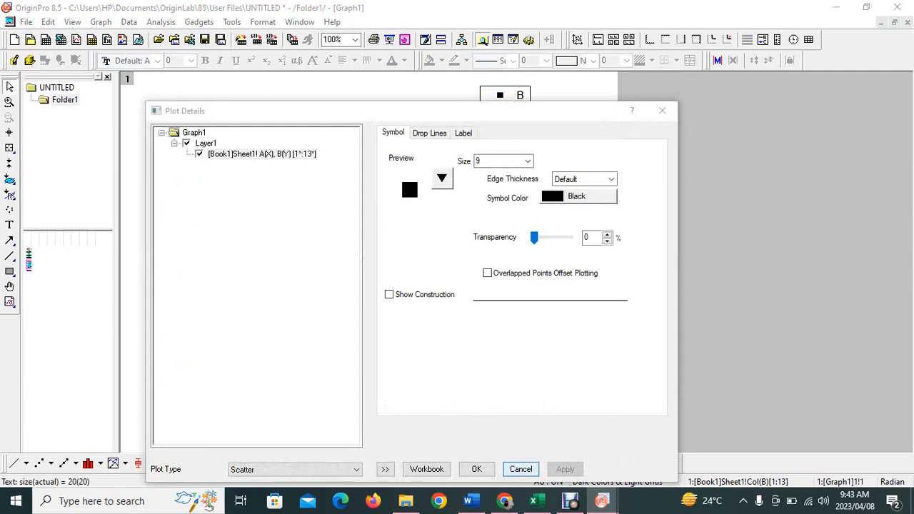
click(521, 470)
- Replace the legend's symbol and text with "T= 30K" and move the box into the upper middle of the plot area
click(527, 95)
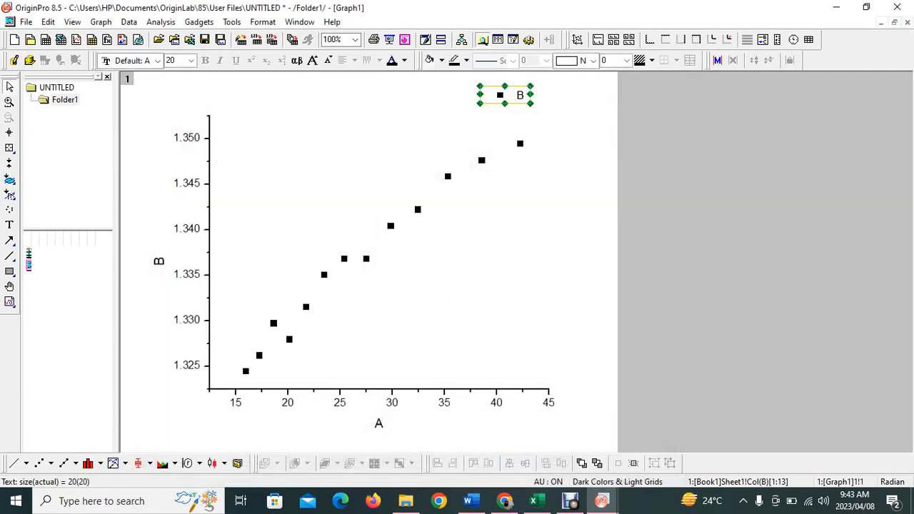
double_click(527, 95)
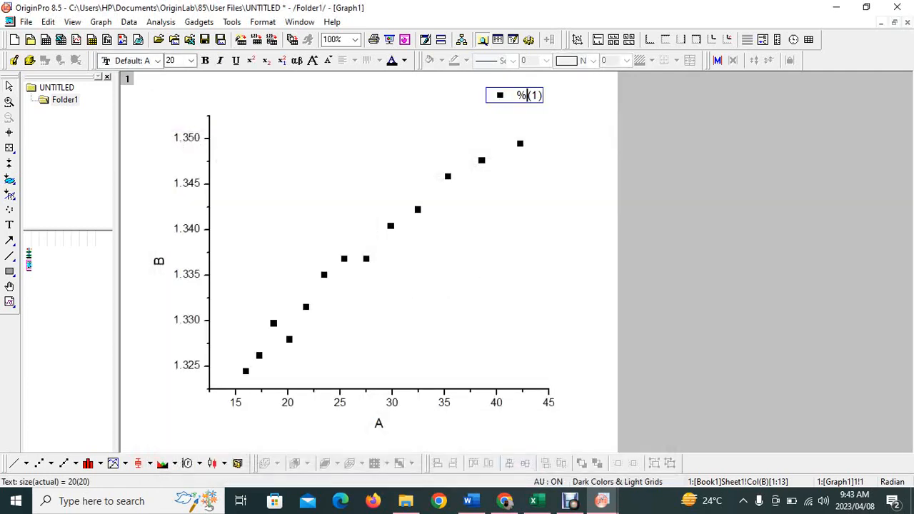
key(BackSpace)
key(BackSpace)
key(BackSpace)
key(Delete)
key(Delete)
key(Delete)
text(T= 30K)
click(441, 136)
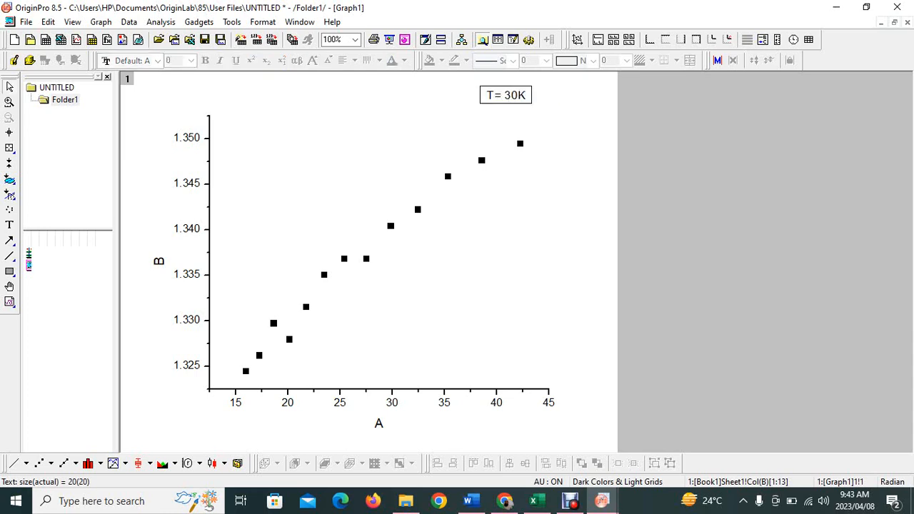
drag(506, 95, 350, 152)
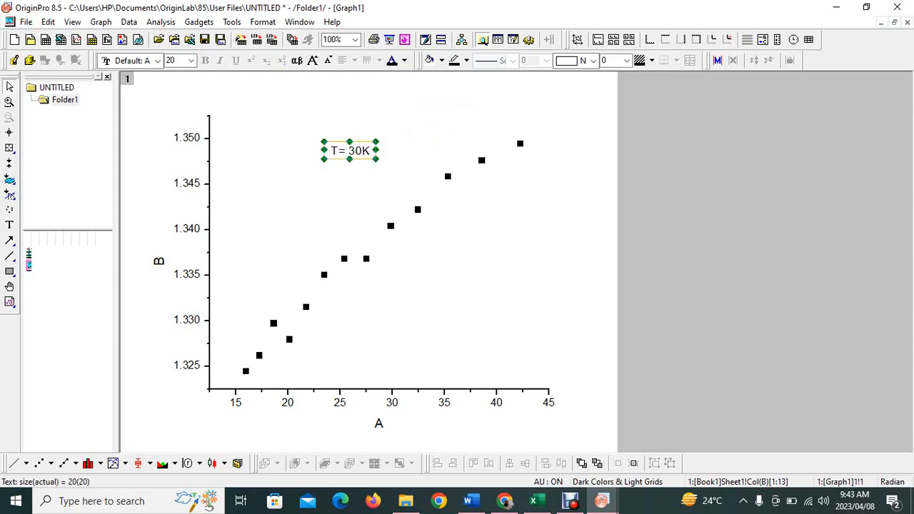
- Add the text label "binding costant" inside the plot area, below and to the left of the T= 30K box
key(Escape)
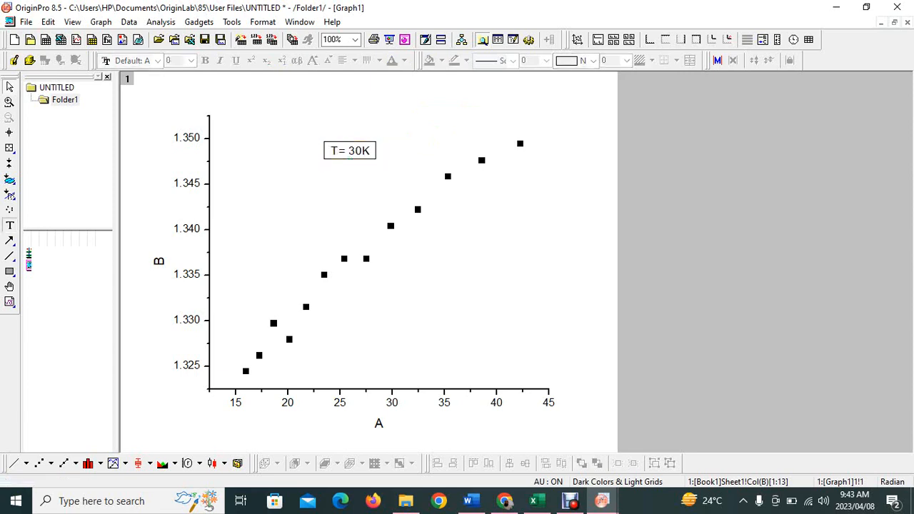
click(271, 199)
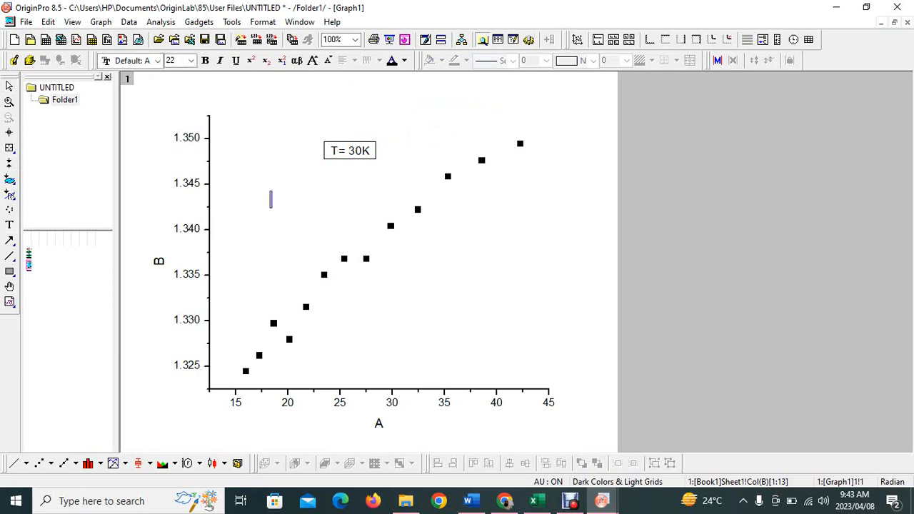
text(binding co)
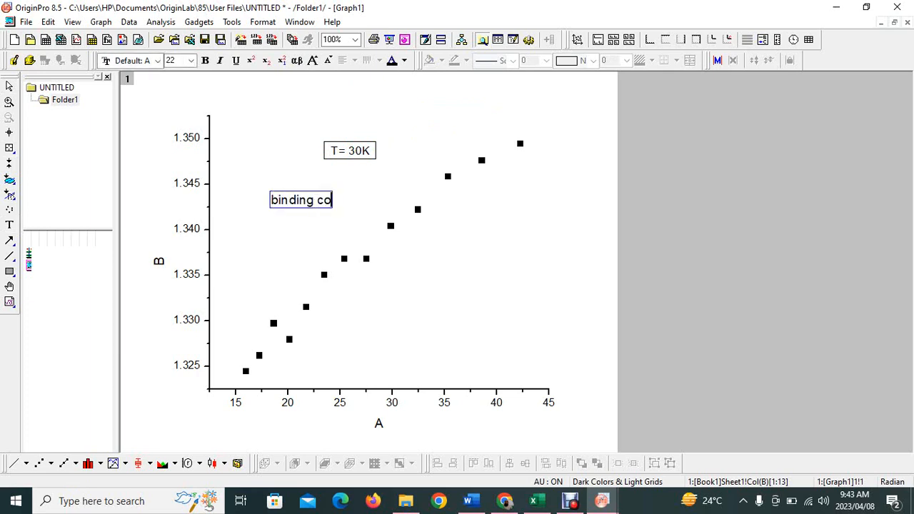
key(BackSpace)
text(ostant)
key(Escape)
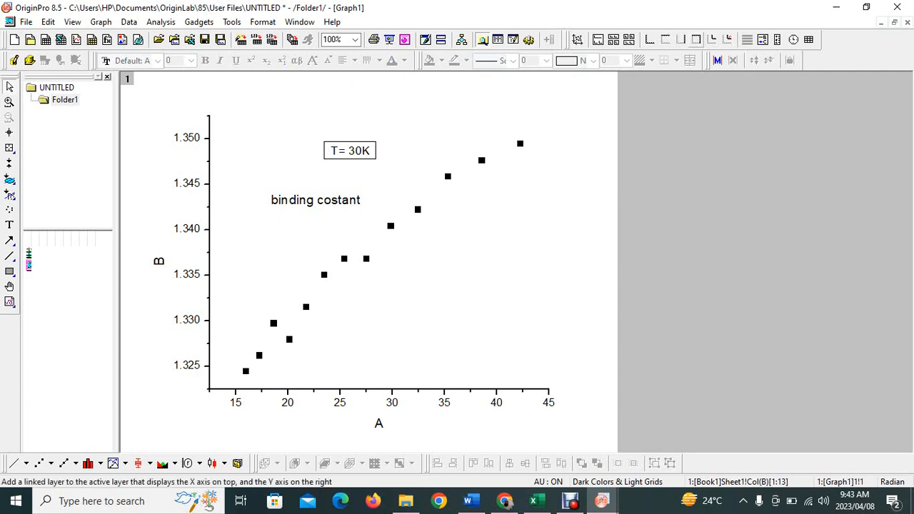
- Add a linked top X and right Y axis layer and delete its axis titles and tick labels
click(697, 39)
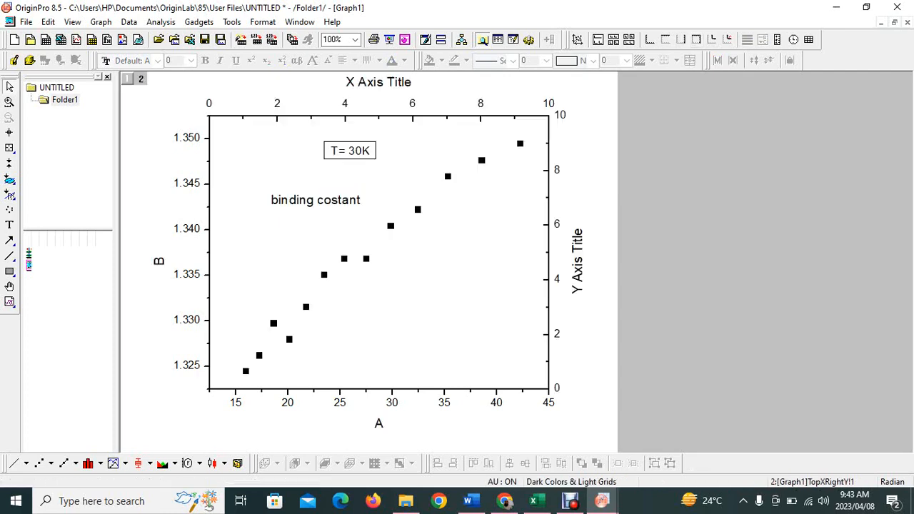
click(378, 82)
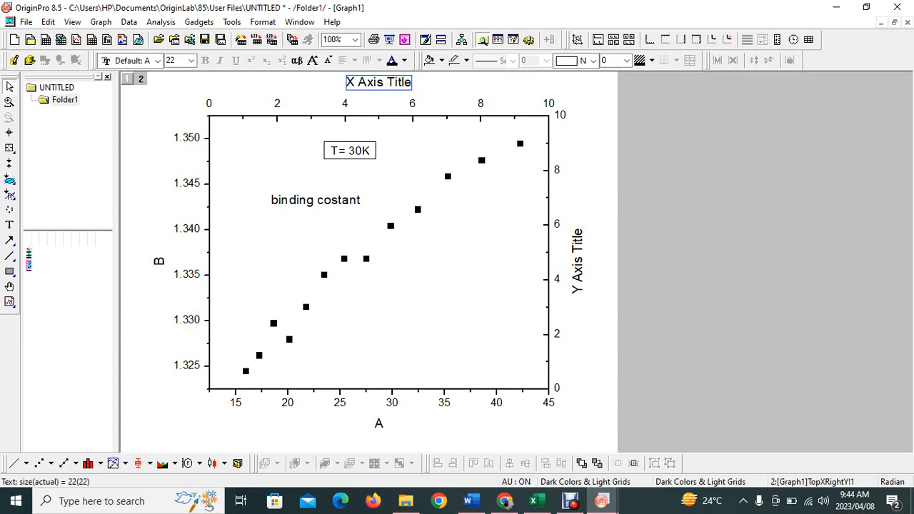
key(Delete)
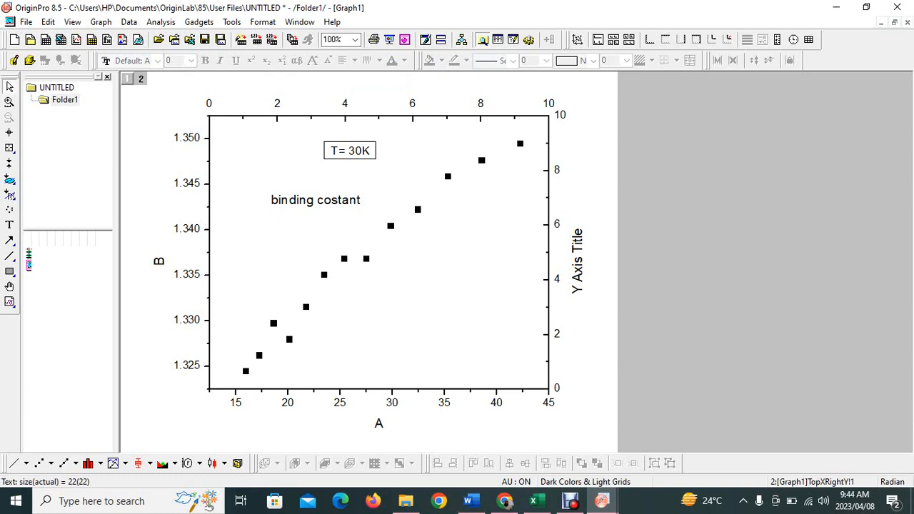
click(412, 104)
key(Delete)
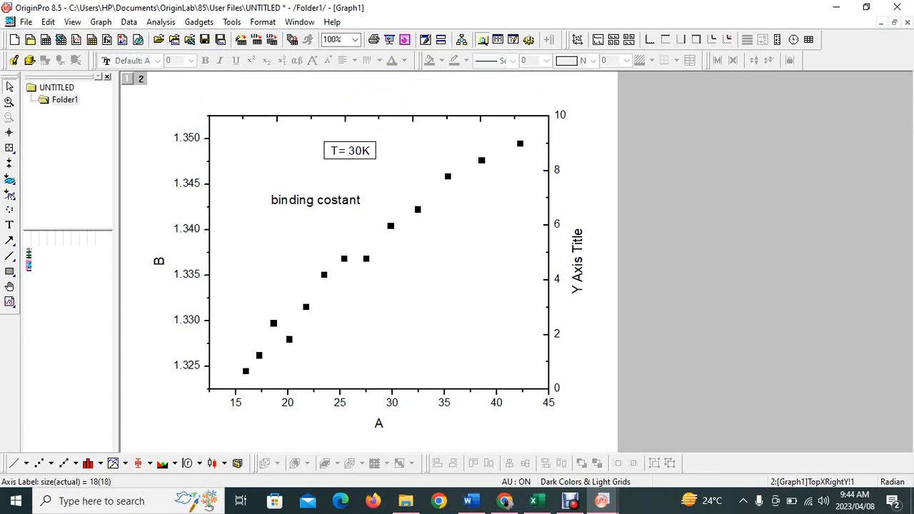
click(560, 225)
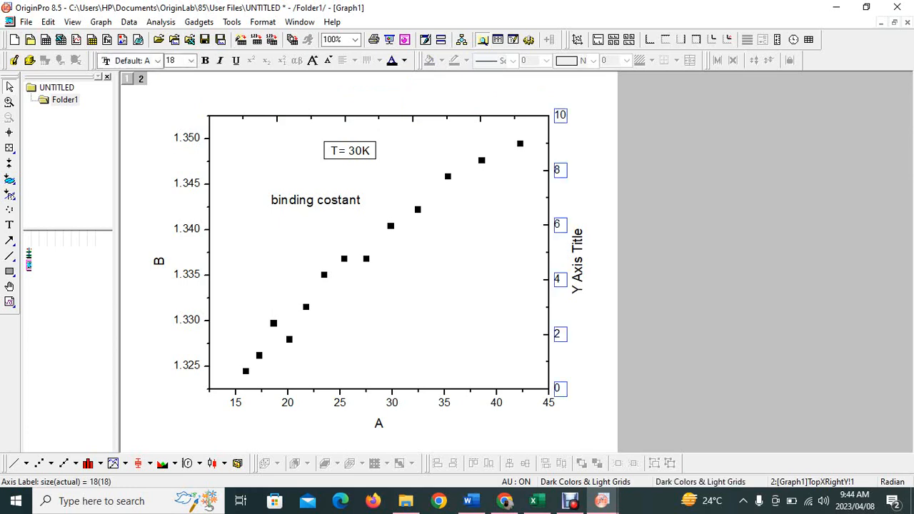
key(Delete)
click(578, 261)
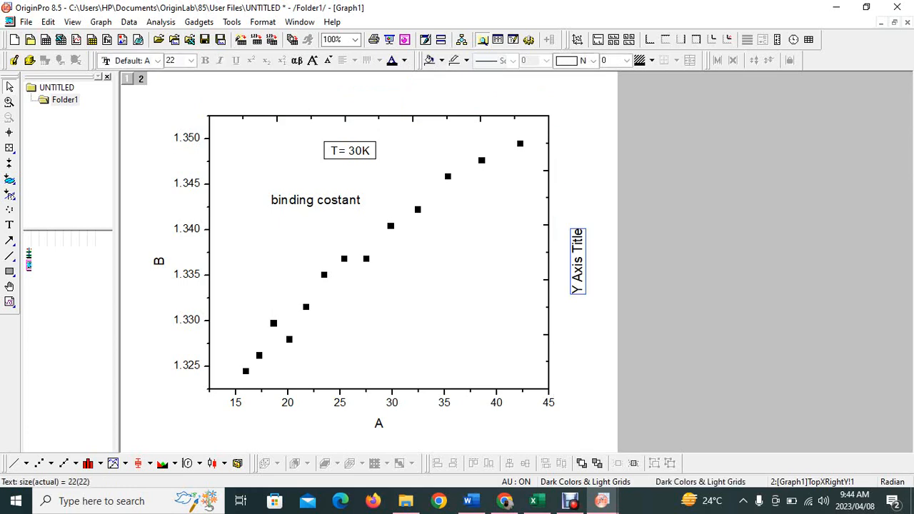
key(Delete)
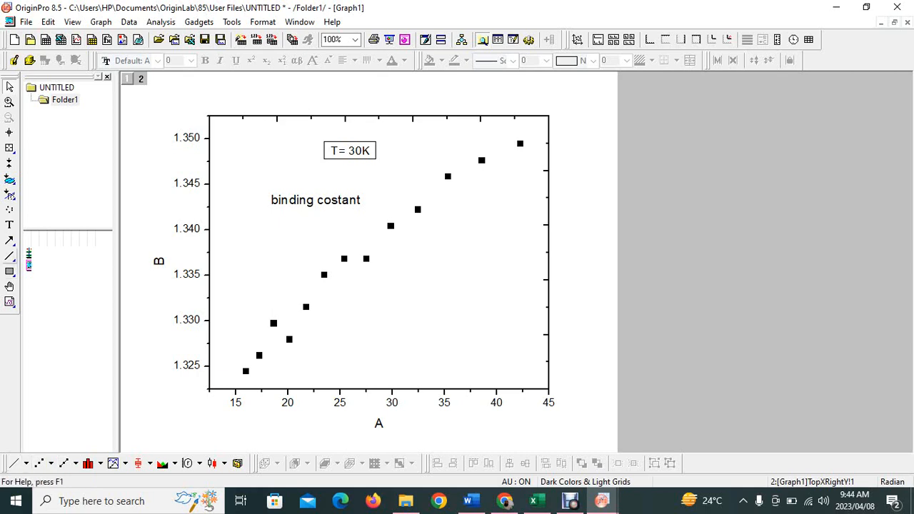
- Draw a straight line through the scatter points, from the lowest point up to near the highest one
click(9, 256)
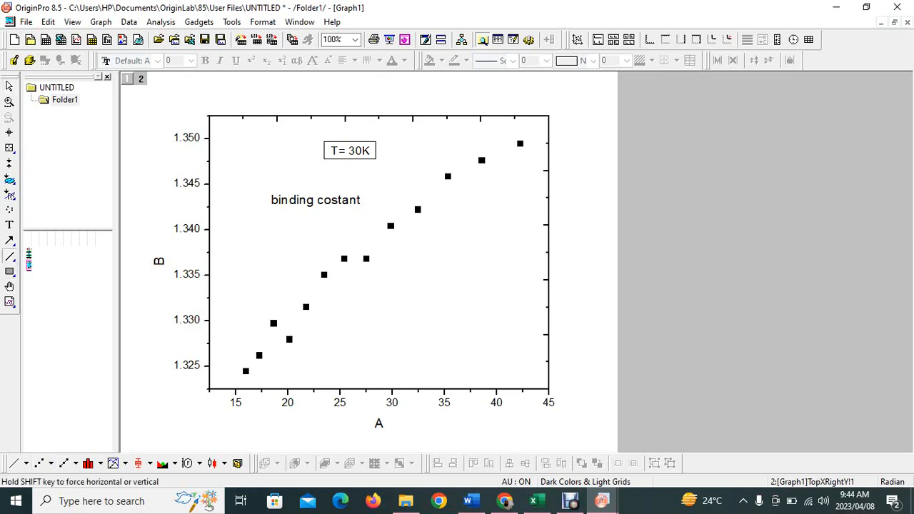
mouse_move(246, 371)
mouse_down()
mouse_move(495, 130)
mouse_move(507, 132)
mouse_up()
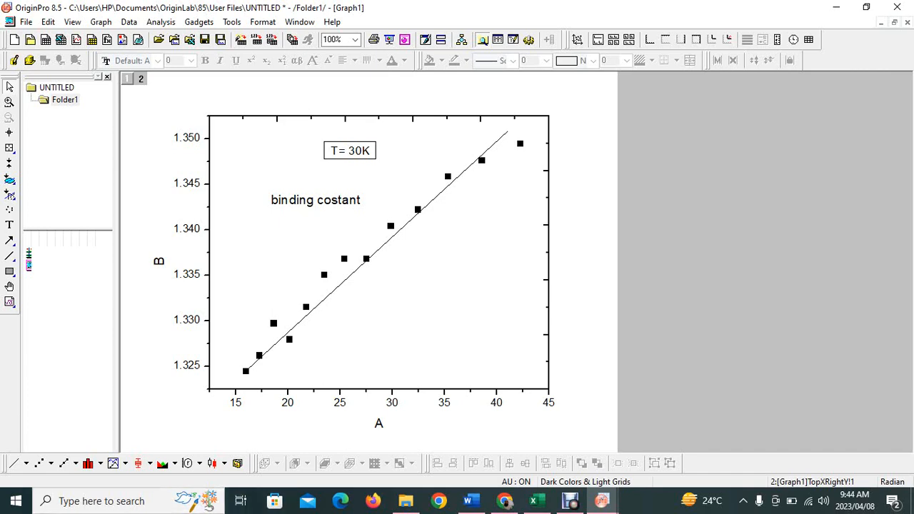
- Replace the X axis title's placeholder text with "(C)" and add a subscript "s" after the C
double_click(378, 424)
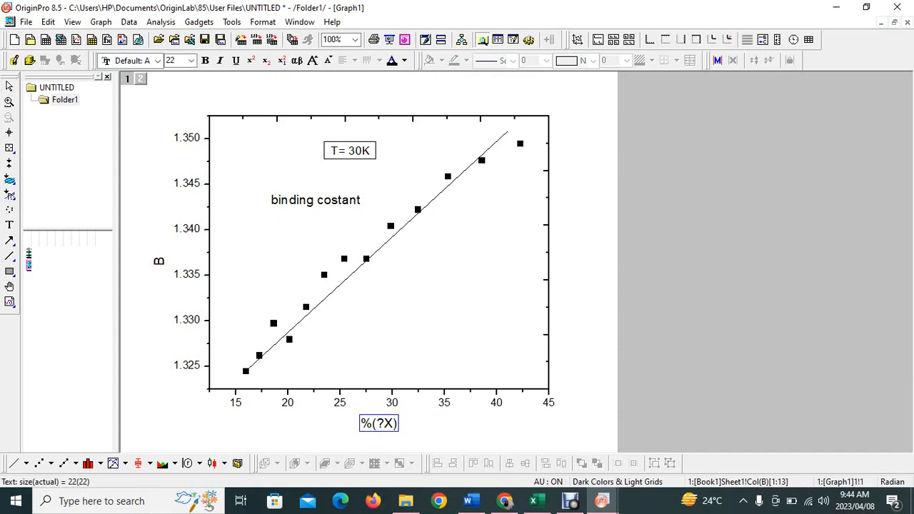
key(Home)
key(shift+Right)
key(Delete)
key(Right)
key(shift+Right)
key(shift+Right)
key(Delete)
text(C)
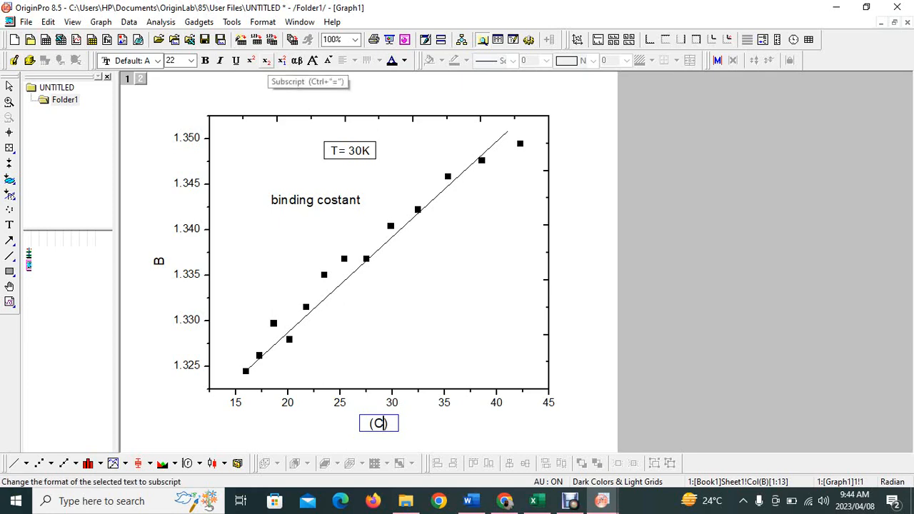
click(267, 60)
text(s)
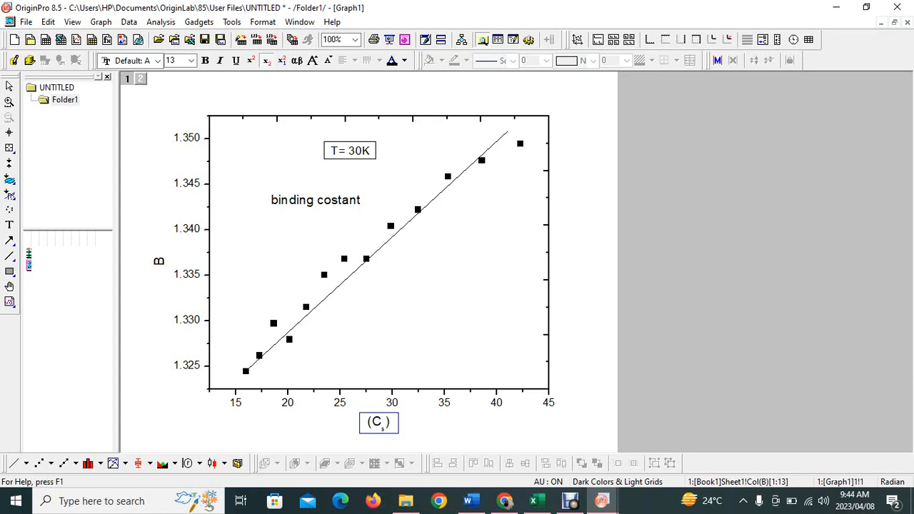
- Extend the X axis title inside the parentheses with "+C" carrying the subscript "s" and superscript "mo"
key(Right)
text(+)
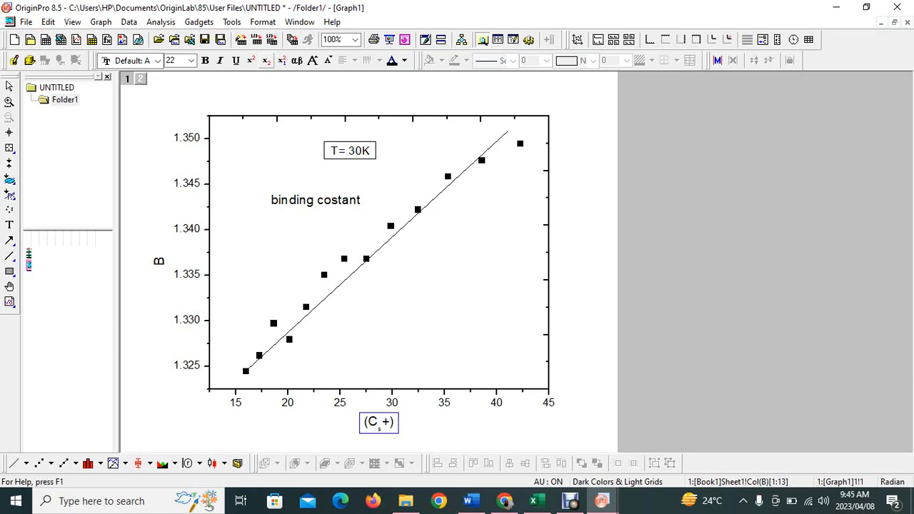
text(C)
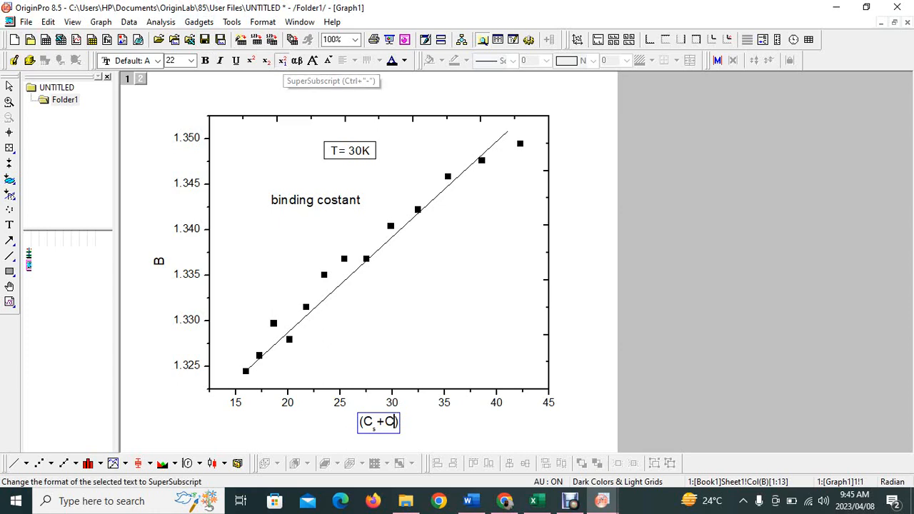
click(282, 61)
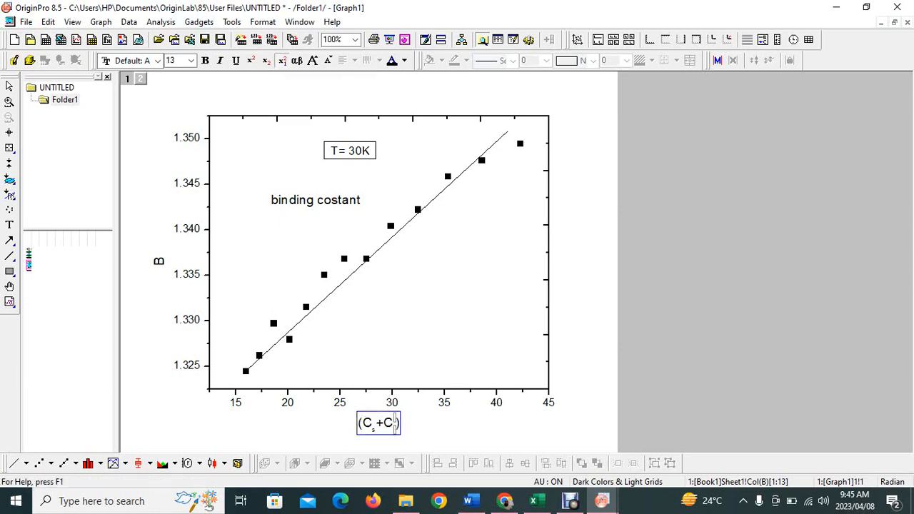
text(s)
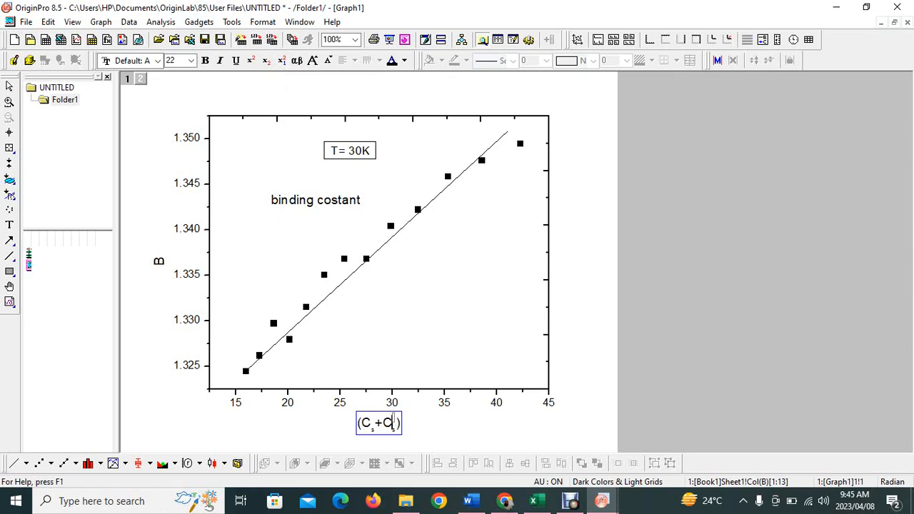
text(mo)
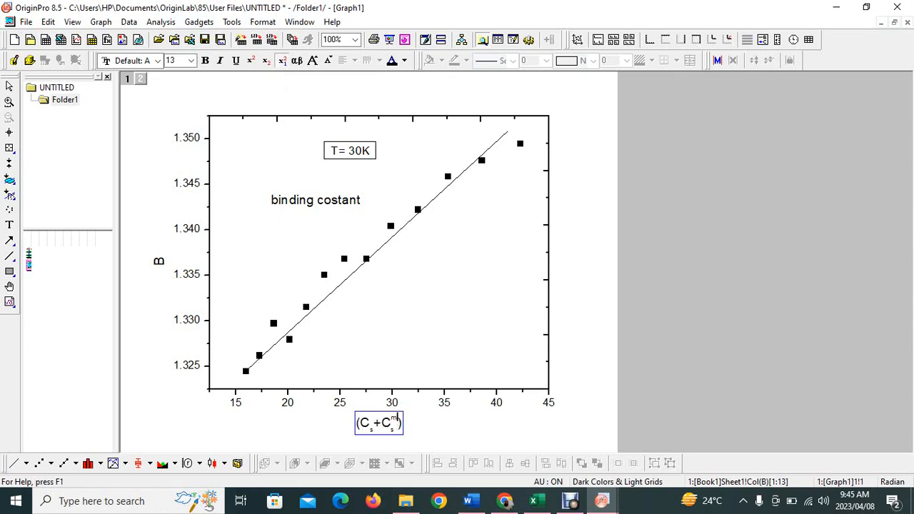
key(Right)
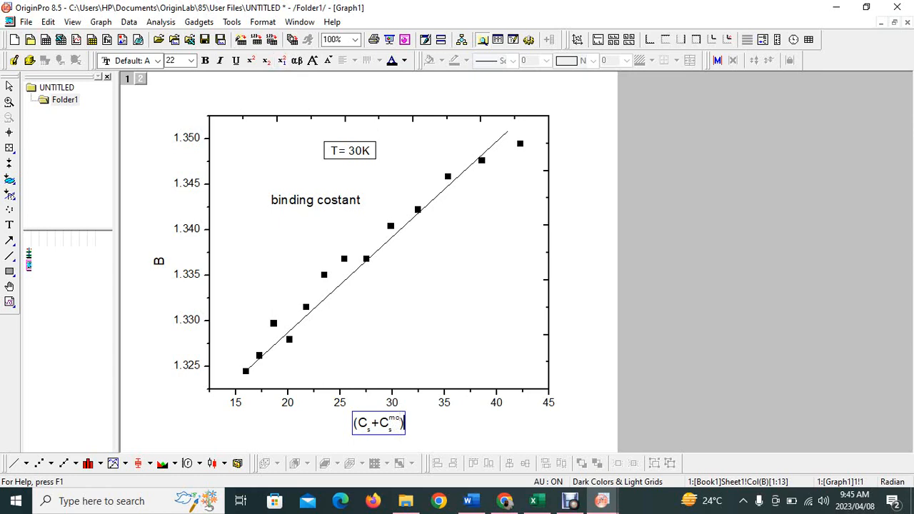
- Append "-1" to the X axis title as a superscript after the closing parenthesis and finish editing
text(-1)
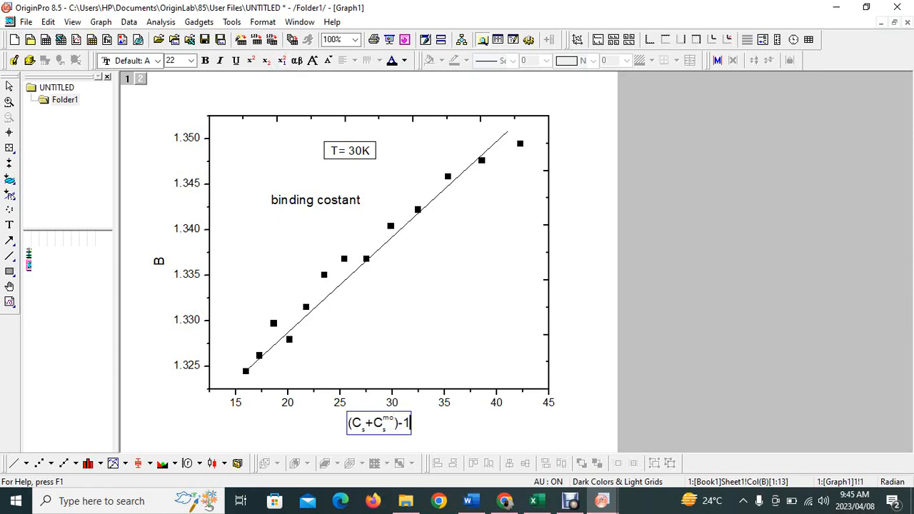
key(shift+Left)
key(shift+Left)
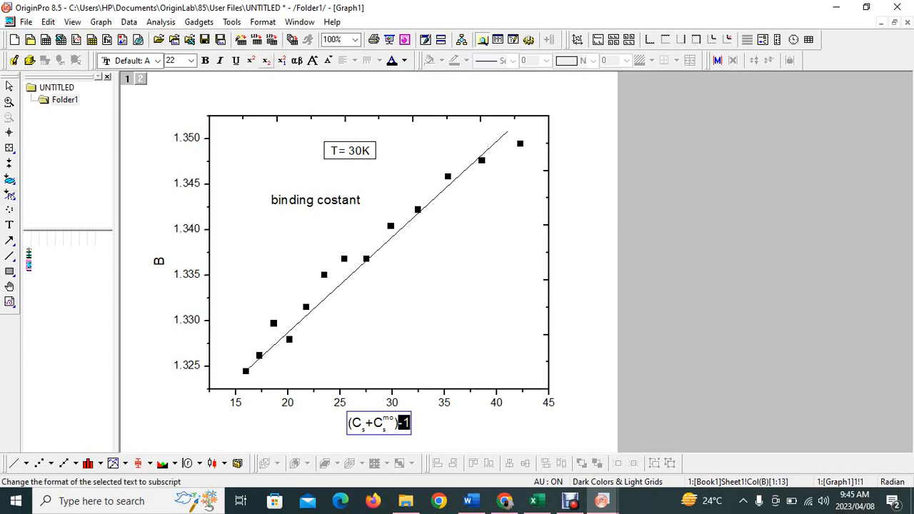
click(252, 60)
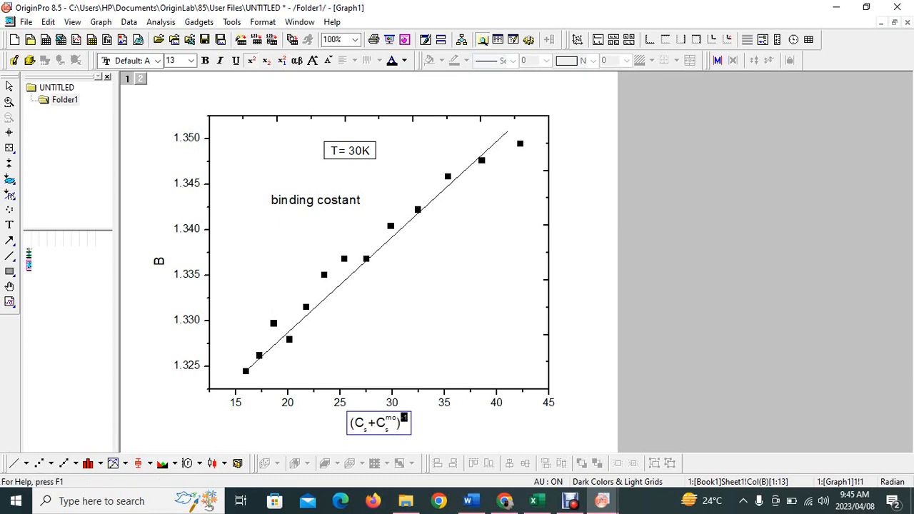
key(Escape)
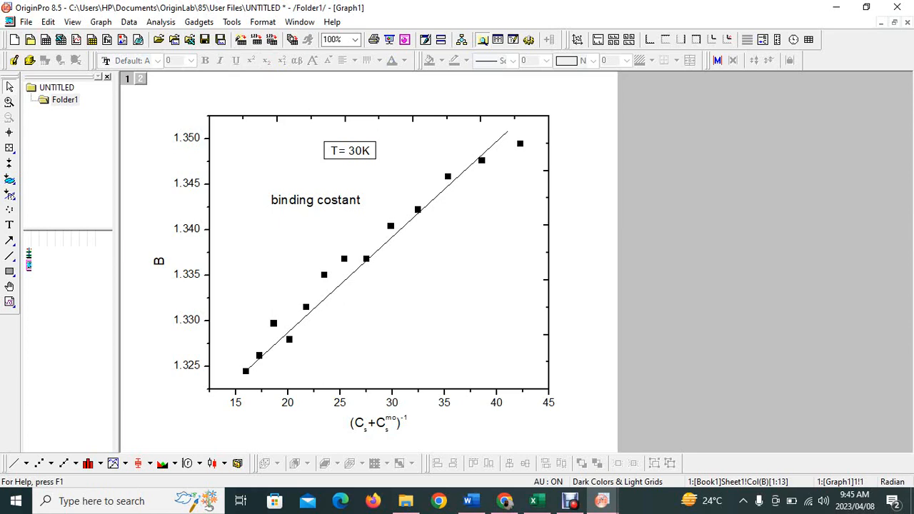
- Reopen the X axis title, erase its ending and re-enter the closing parenthesis with the superscript "-1"
double_click(402, 423)
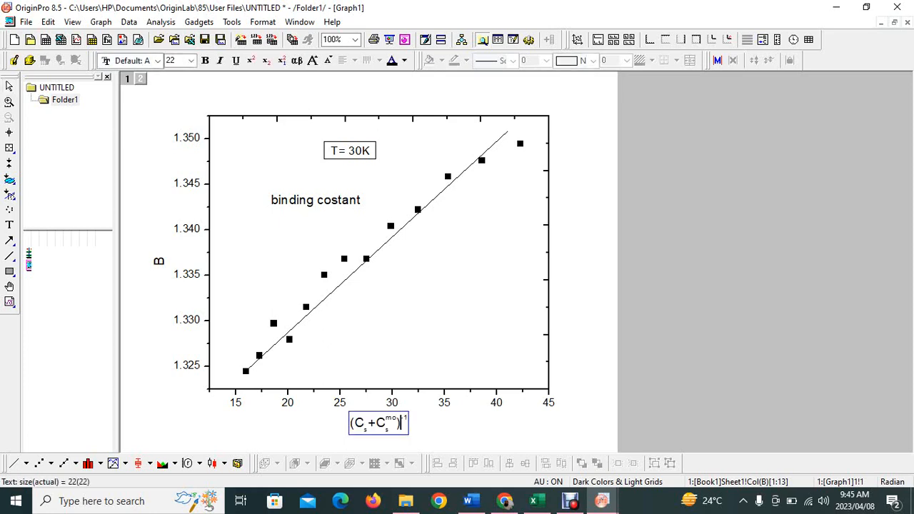
click(408, 418)
click(267, 61)
click(282, 61)
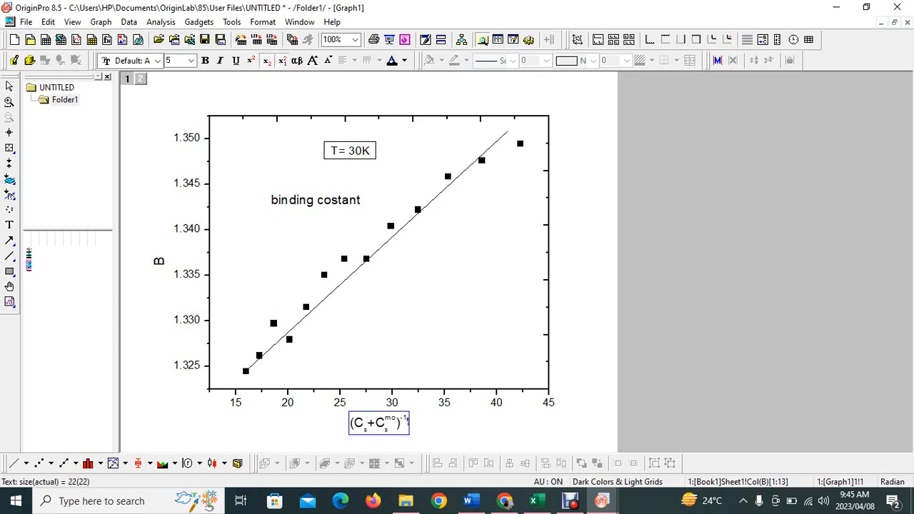
key(BackSpace)
key(BackSpace)
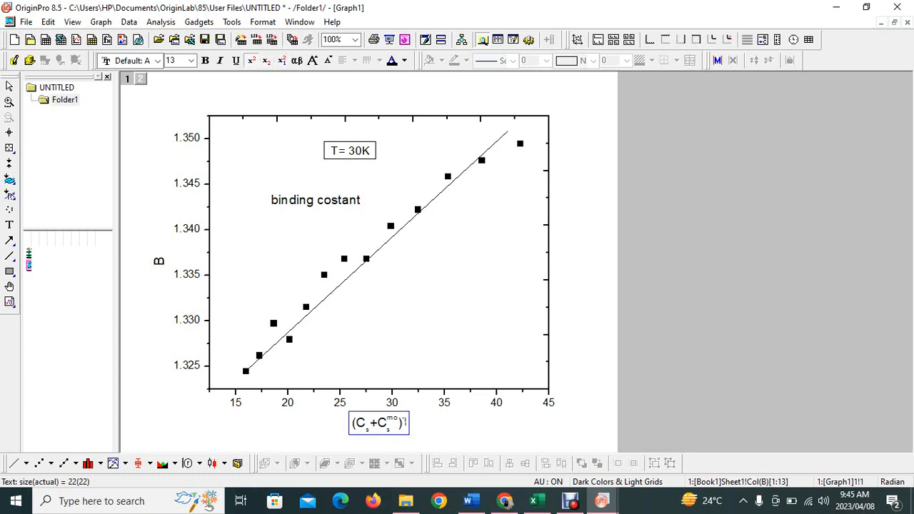
key(BackSpace)
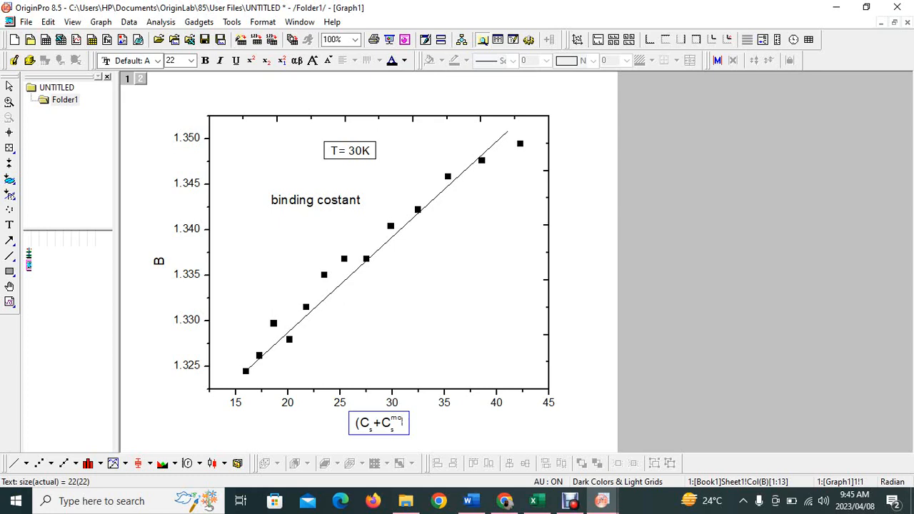
text())
key(ctrl+shift+equal)
text(-1)
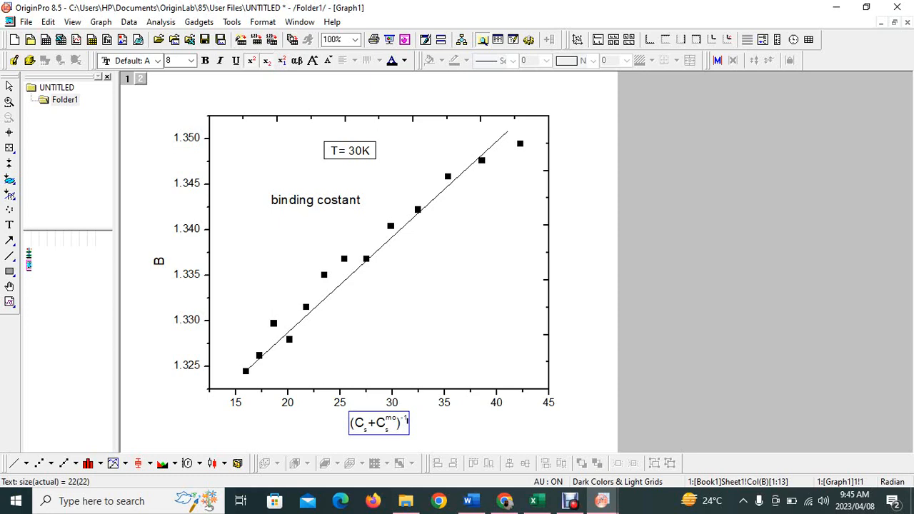
- Delete the entire X axis title text from below the graph
key(ctrl+a)
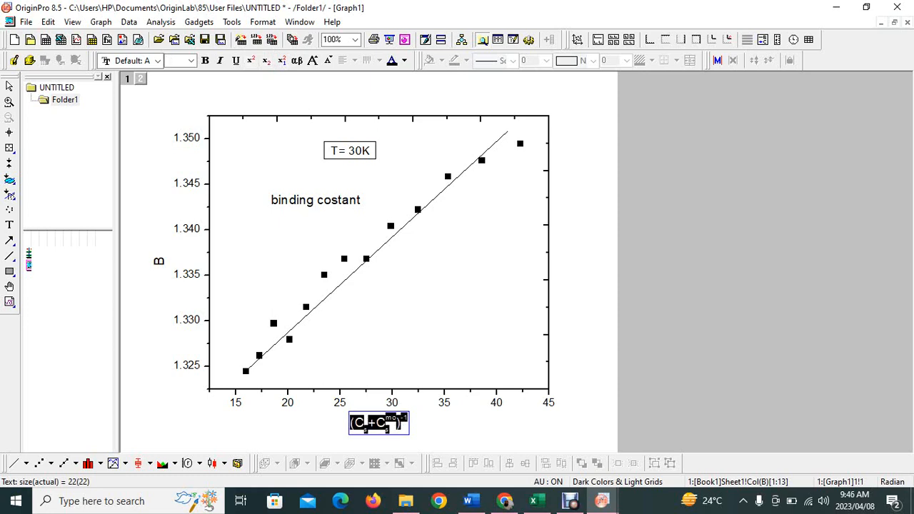
key(Delete)
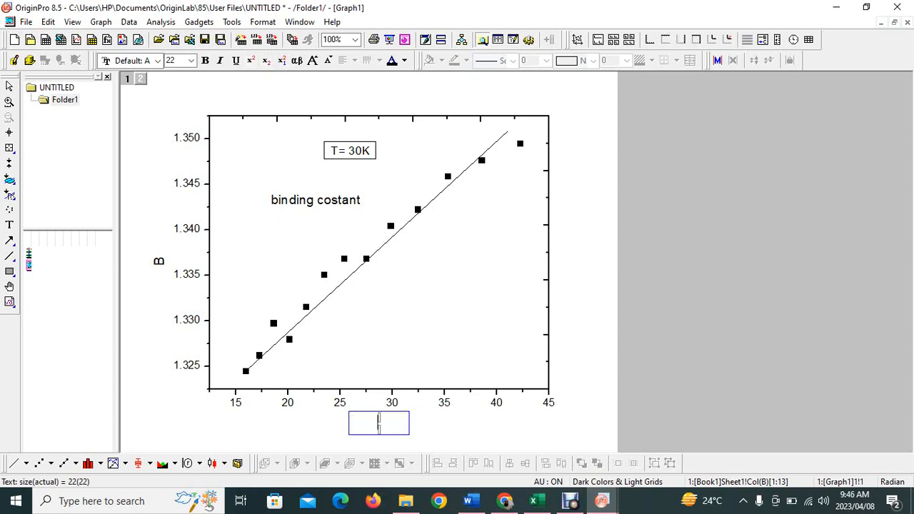
key(ctrl+/)
key(Escape)
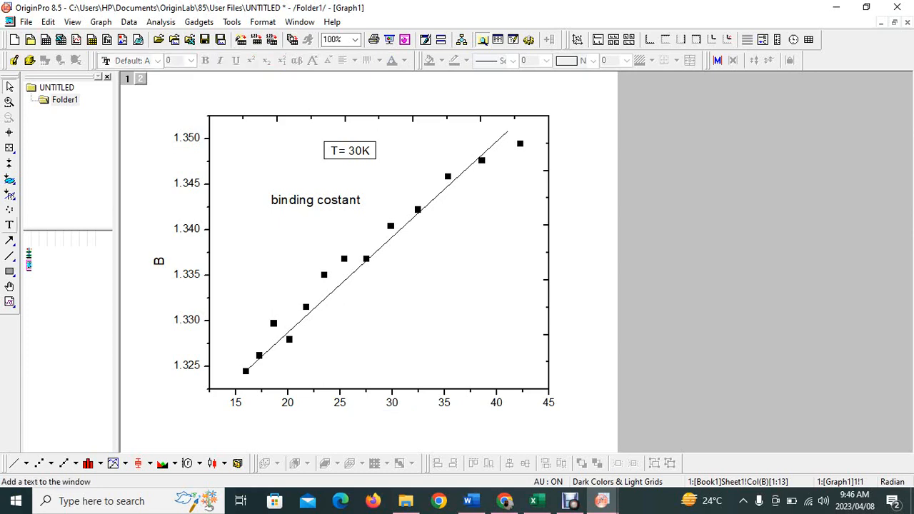
- Add the text "()x10" with superscript "3" below the graph as the new X axis title
click(9, 225)
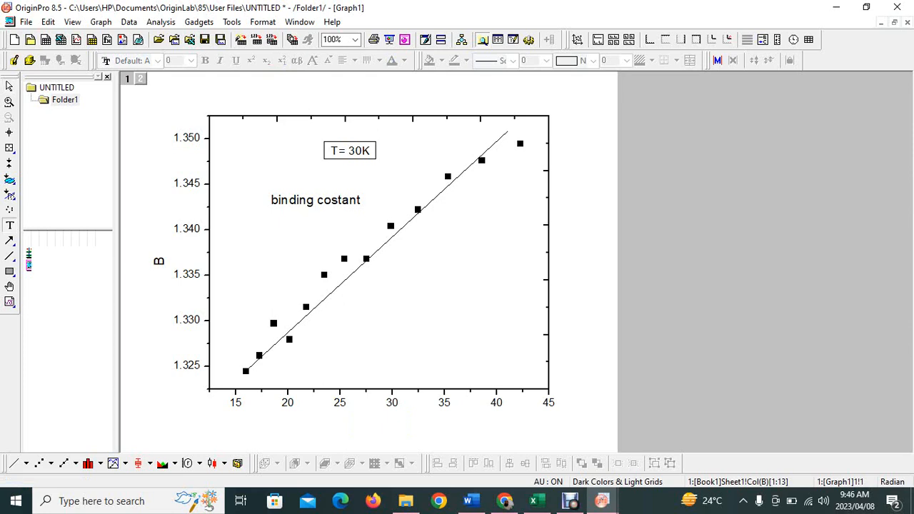
click(377, 426)
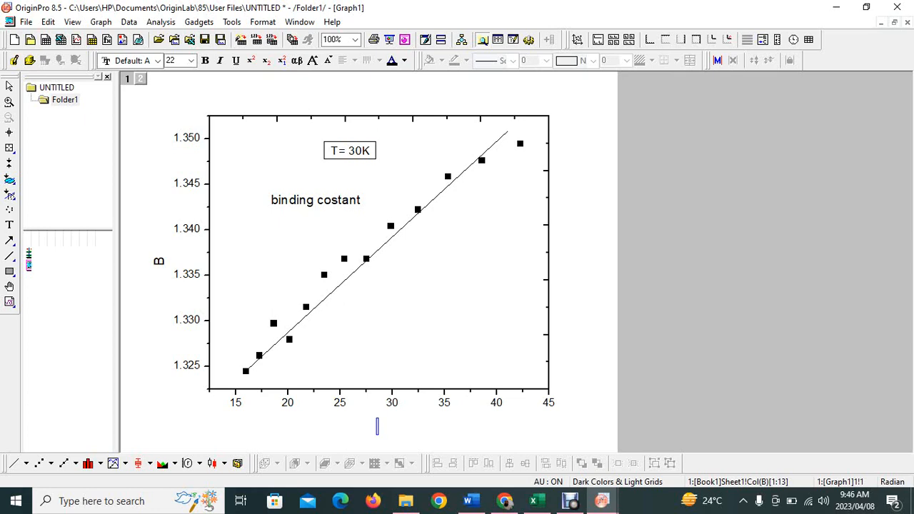
text(())
key(Left)
text(x10)
click(251, 60)
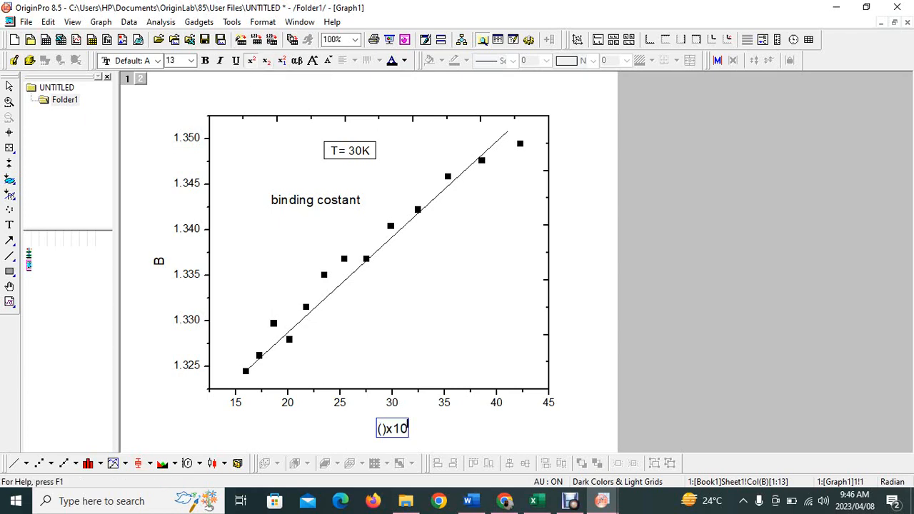
text(3)
click(383, 429)
- Change the Y axis title to "1/(DA)" with the letter D converted to the Greek delta symbol
double_click(158, 261)
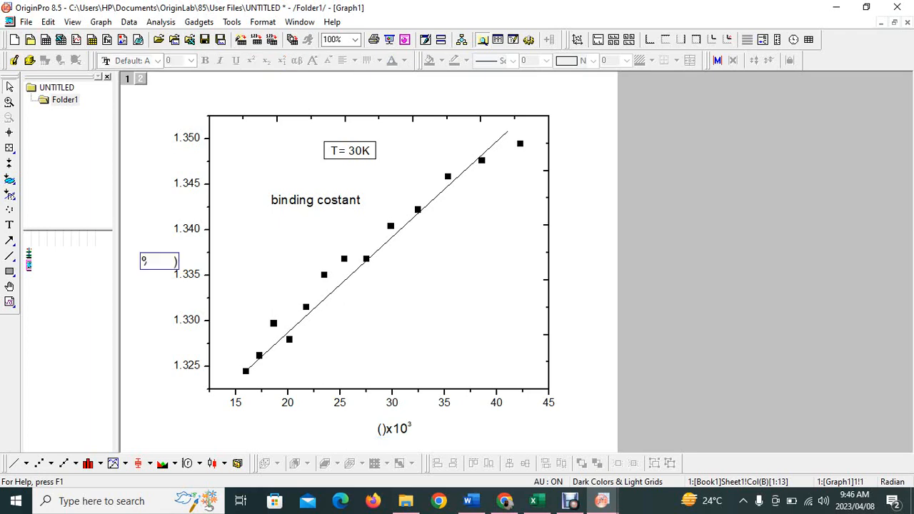
double_click(150, 261)
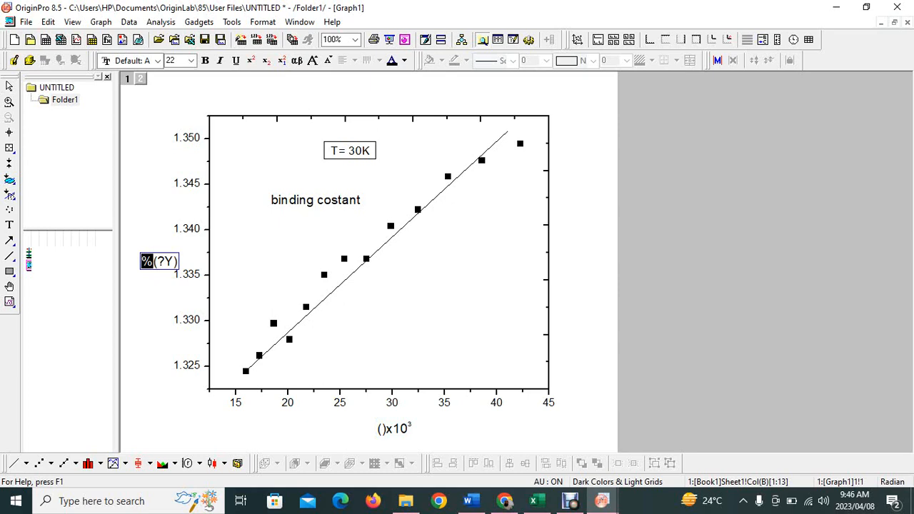
text(1/)
drag(157, 261, 174, 262)
text(DA)
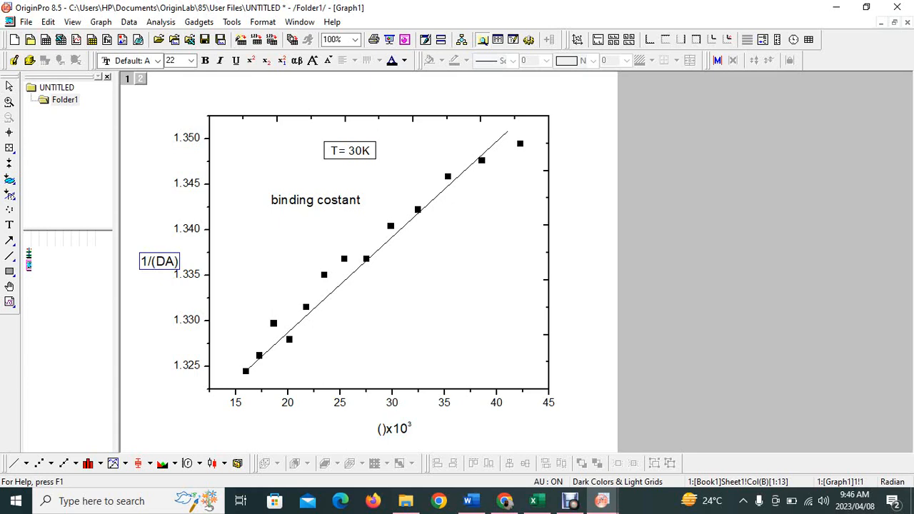
key(Left)
key(shift+Left)
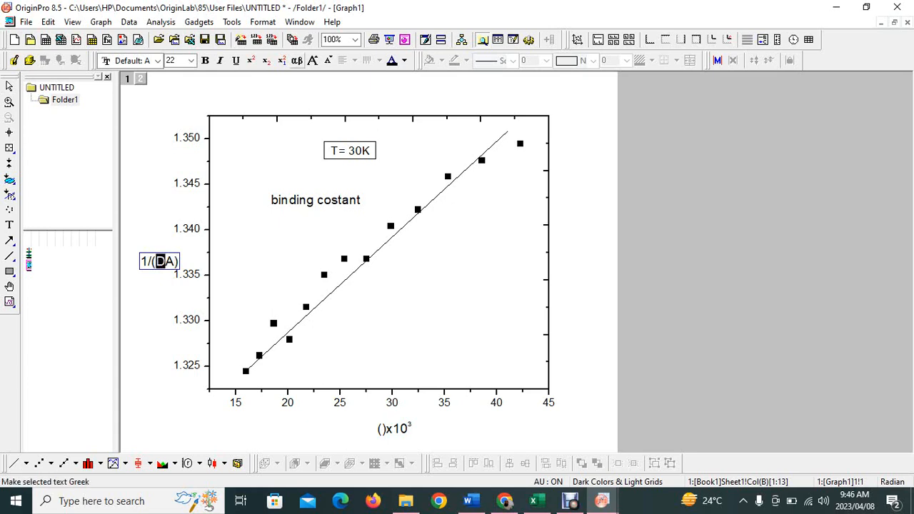
click(296, 60)
key(Escape)
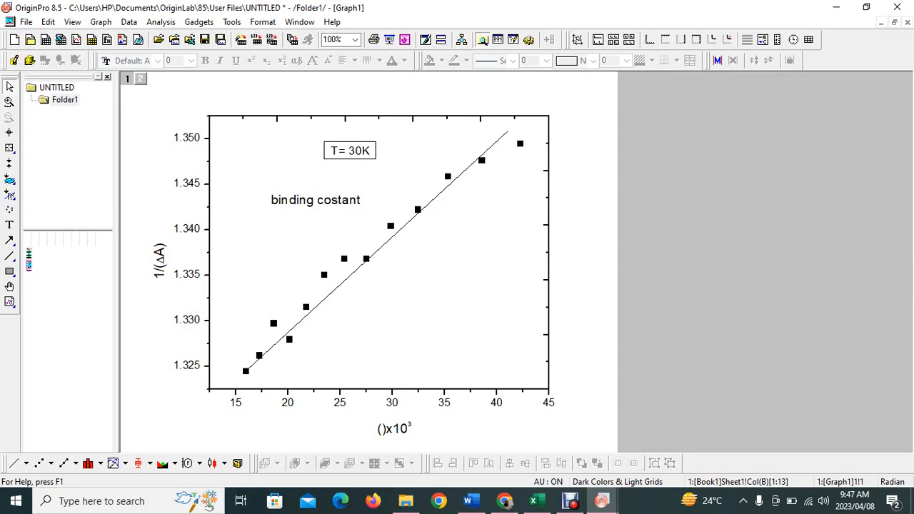
- Switch to the Astravastatin Kx workbook in Excel and clear the old data from columns W to Z, rows 2 to 14
click(534, 501)
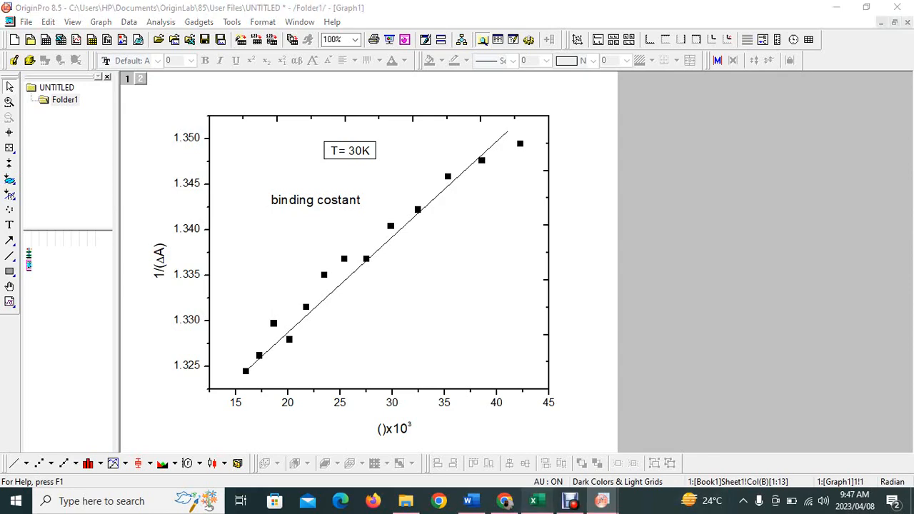
click(723, 357)
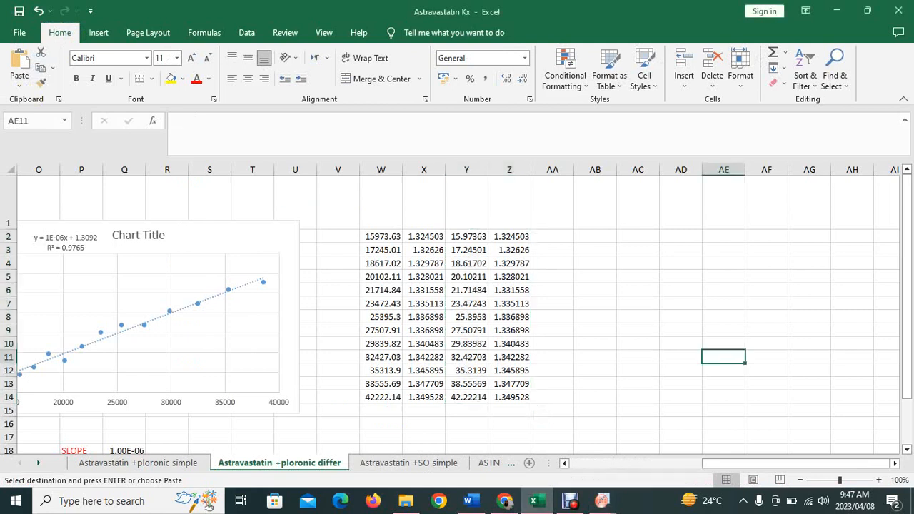
drag(381, 236, 424, 411)
click(424, 411)
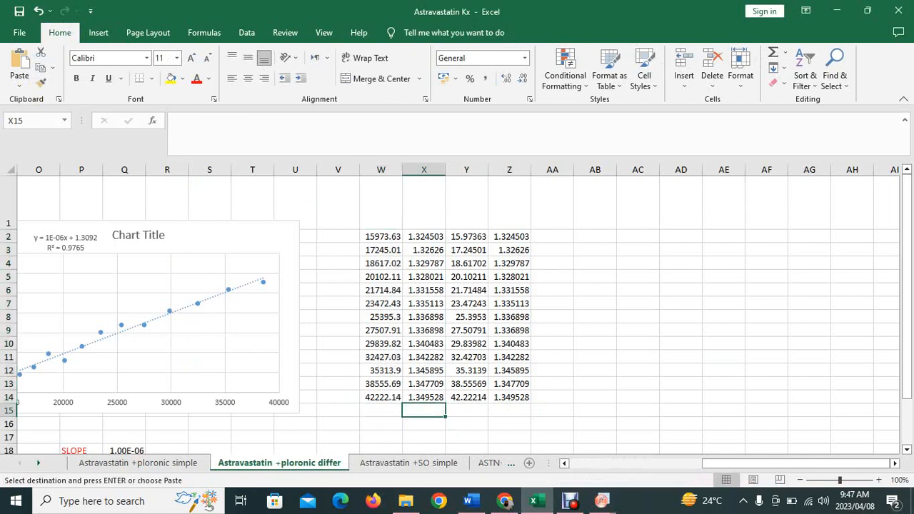
key(Escape)
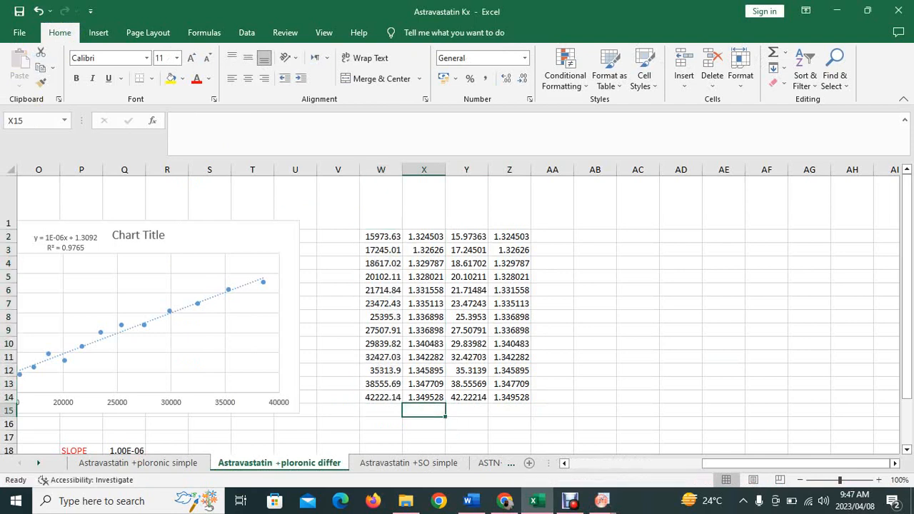
drag(381, 236, 424, 410)
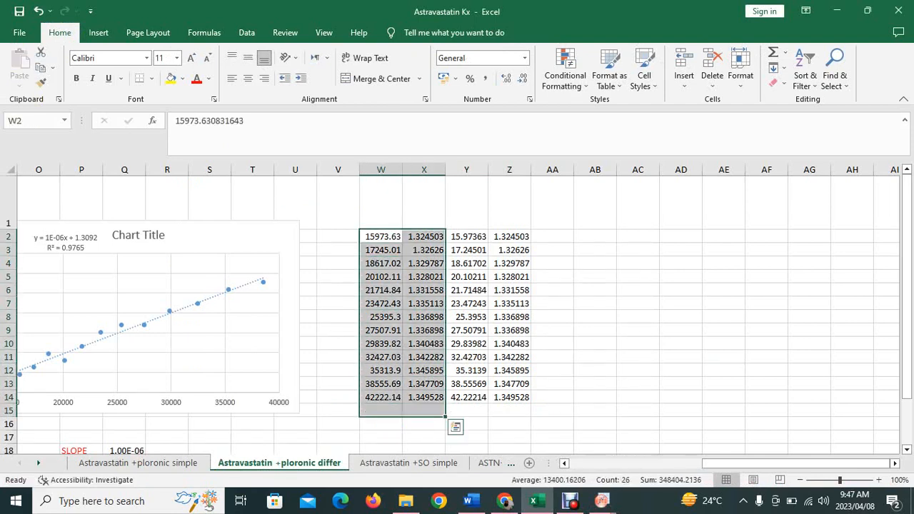
key(Delete)
click(552, 250)
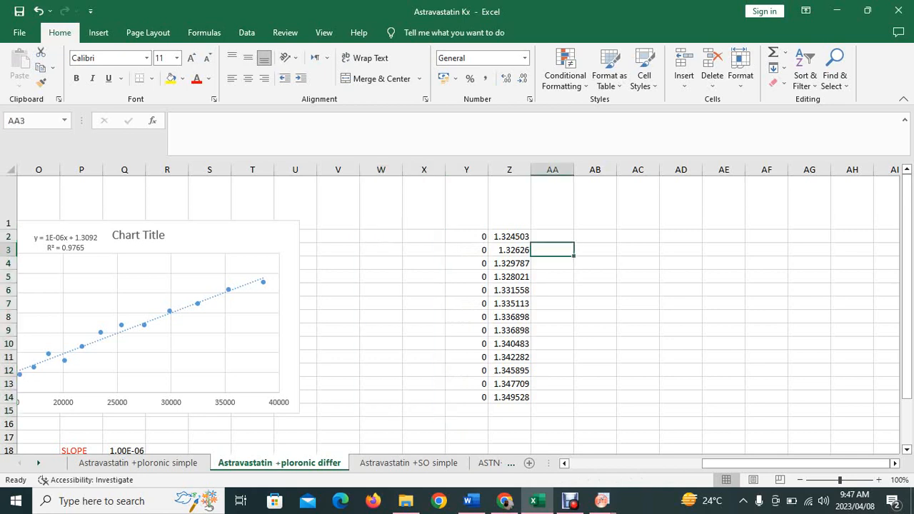
drag(381, 236, 552, 397)
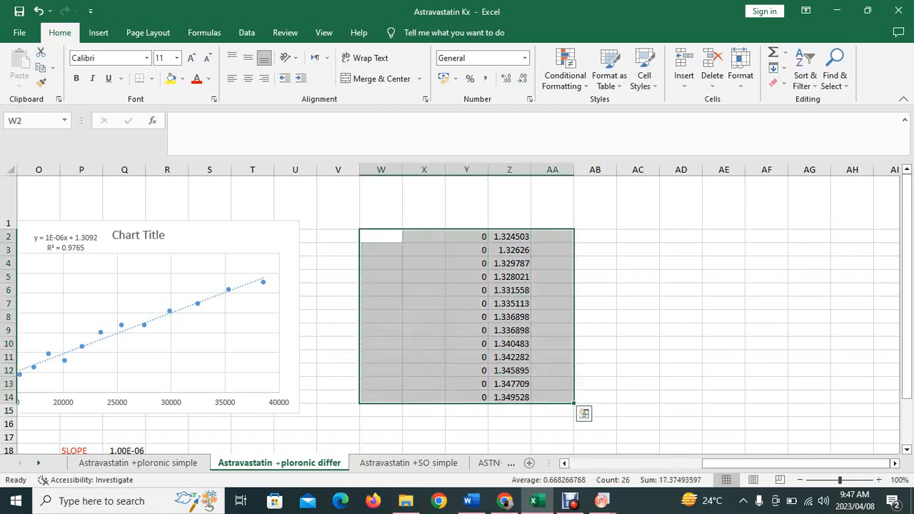
key(Delete)
click(681, 317)
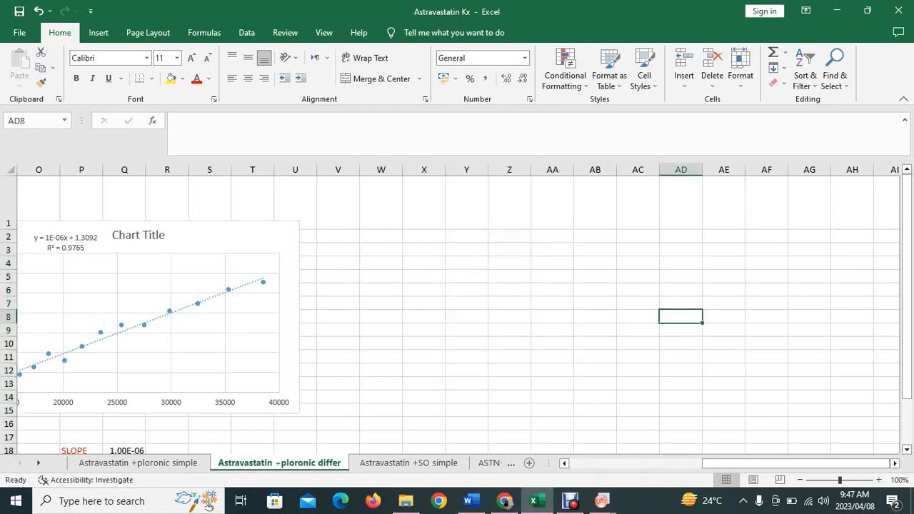
- Enter 3 in W2 and 4 in W3, and fill the series down to W11
click(381, 236)
text(3)
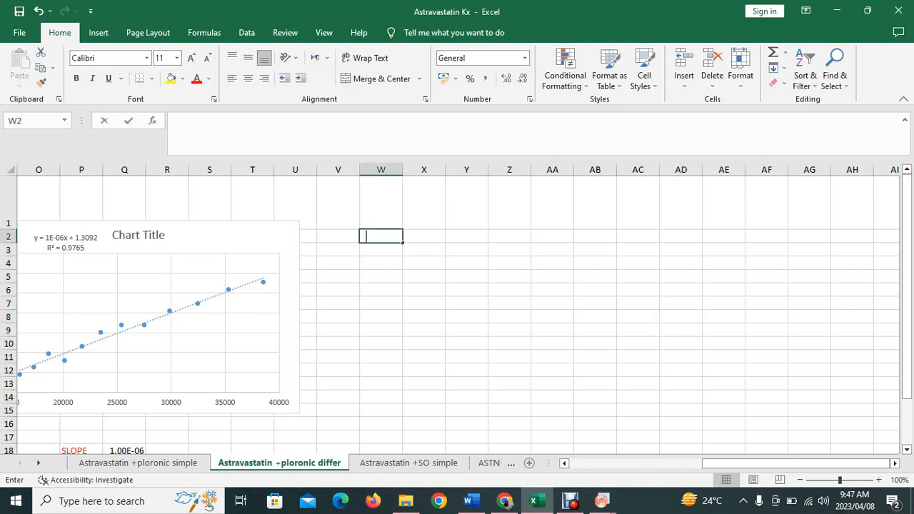
key(Return)
key(Return)
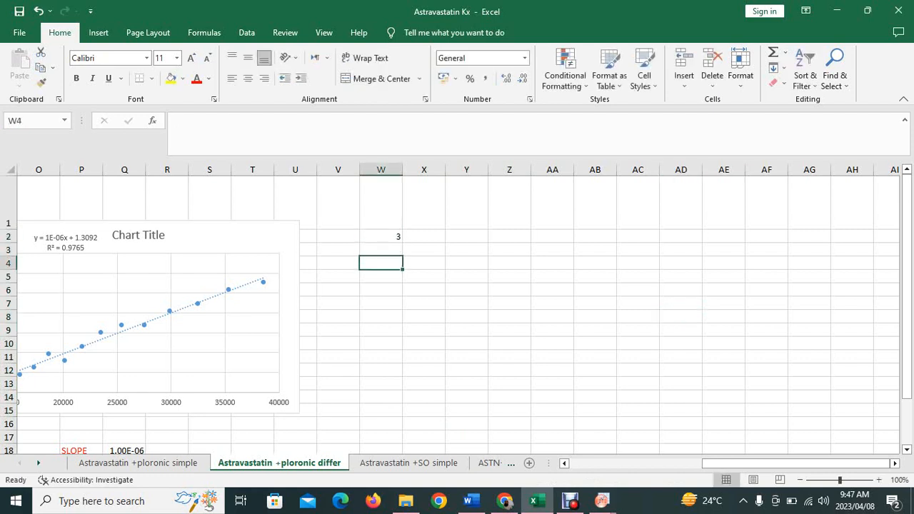
text(4)
key(Return)
key(Up)
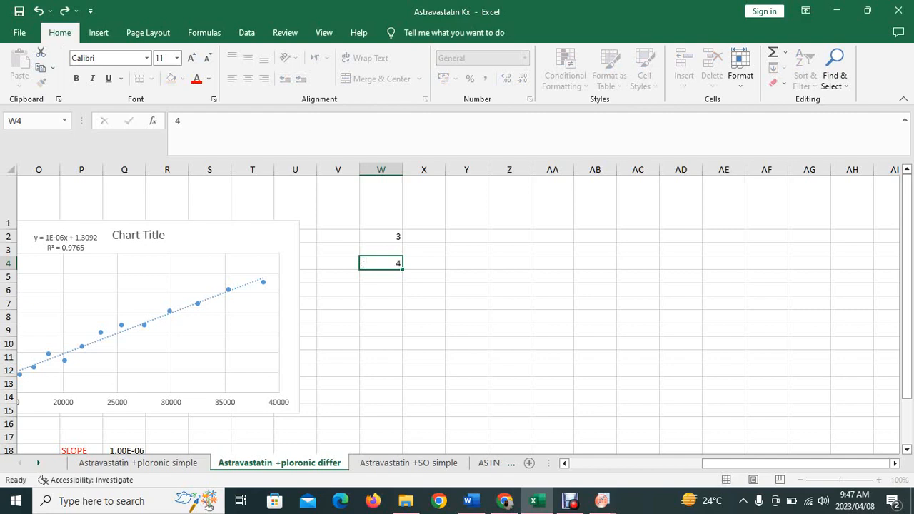
key(Up)
text(4)
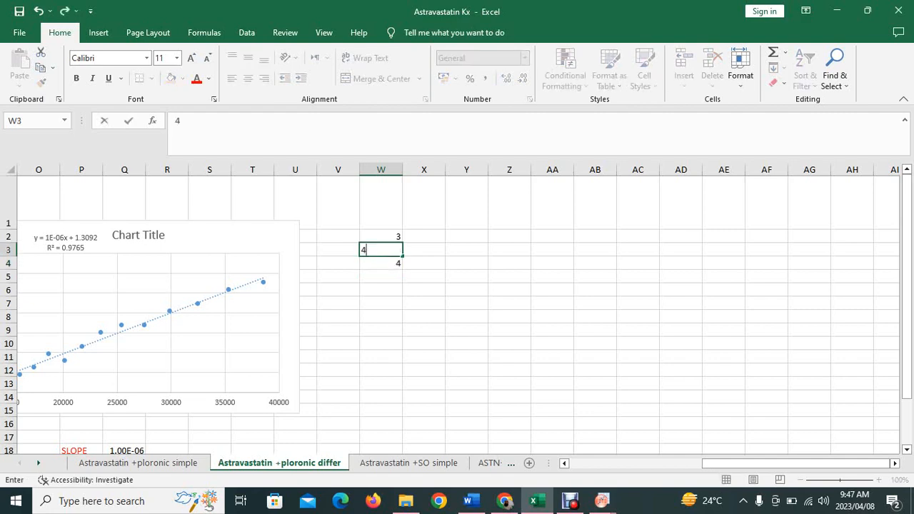
key(Tab)
drag(381, 237, 403, 358)
click(510, 250)
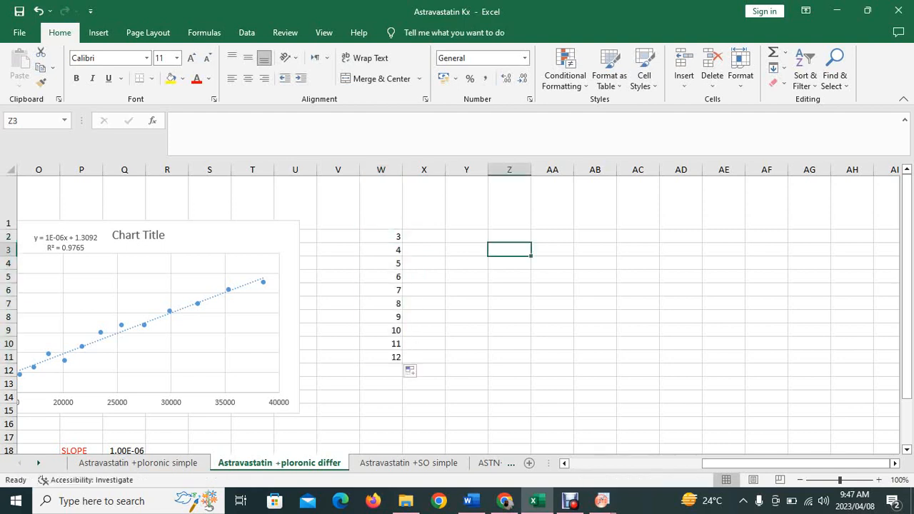
- Enter 5 in X2 and 6 in X3, and fill the series down to X10
click(424, 236)
text(5)
key(Return)
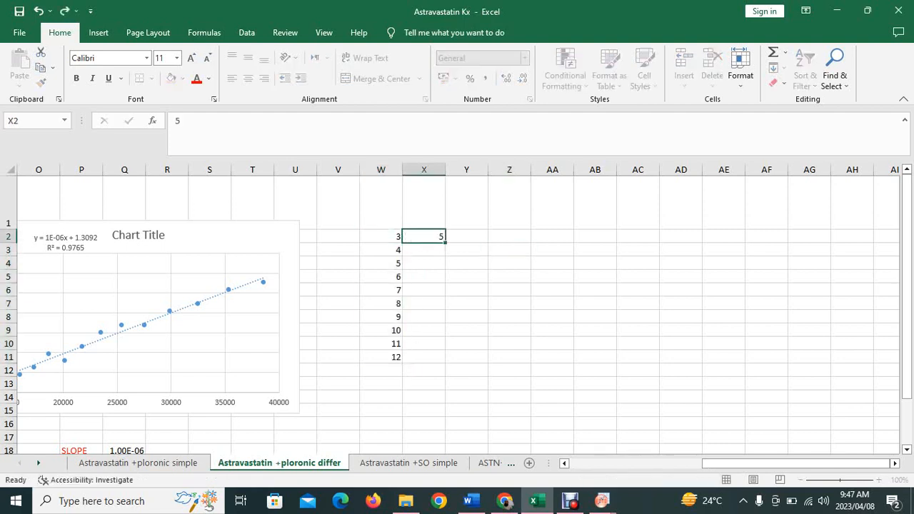
text(6)
click(466, 250)
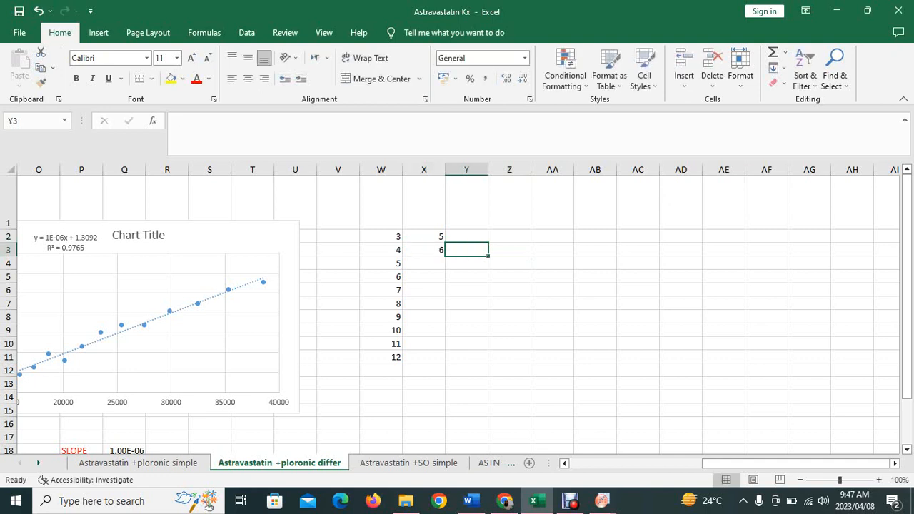
drag(424, 236, 445, 346)
click(424, 357)
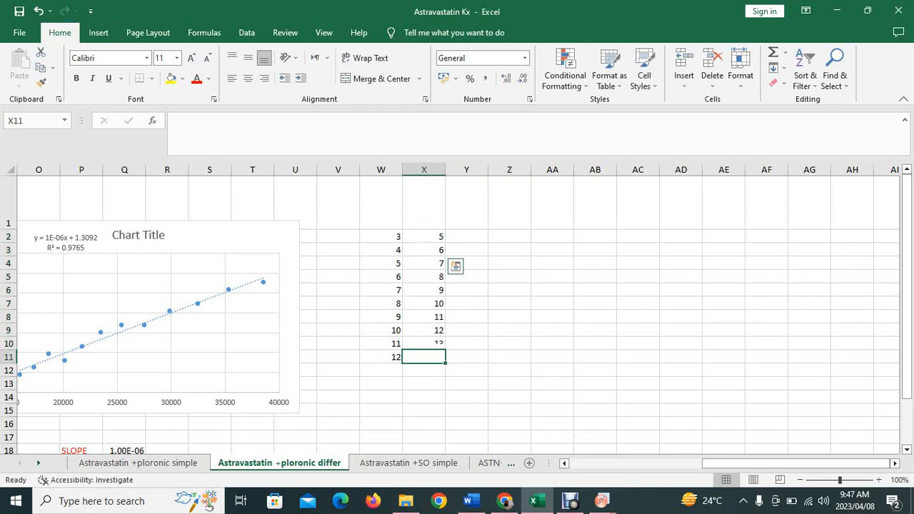
click(552, 303)
- Enter 6 in Y2 and 7 in Y3, and fill the series down to Y10
click(466, 236)
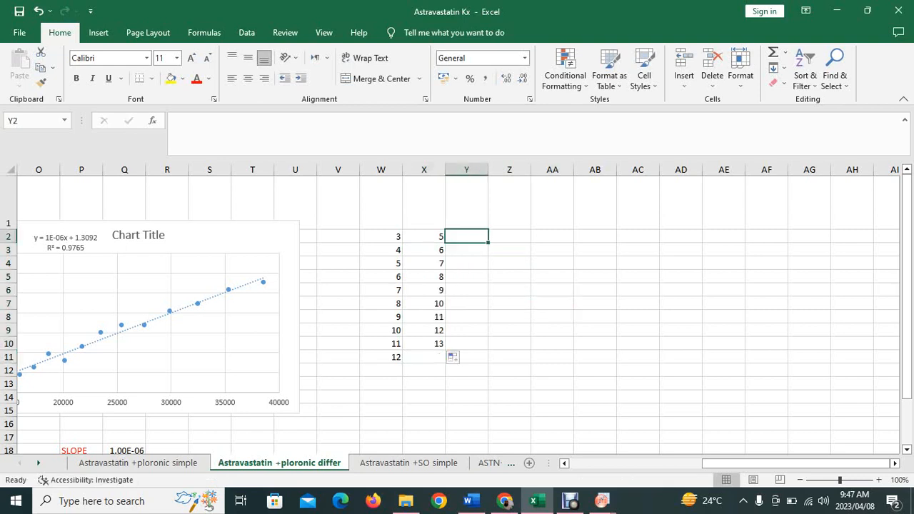
text(6)
key(Return)
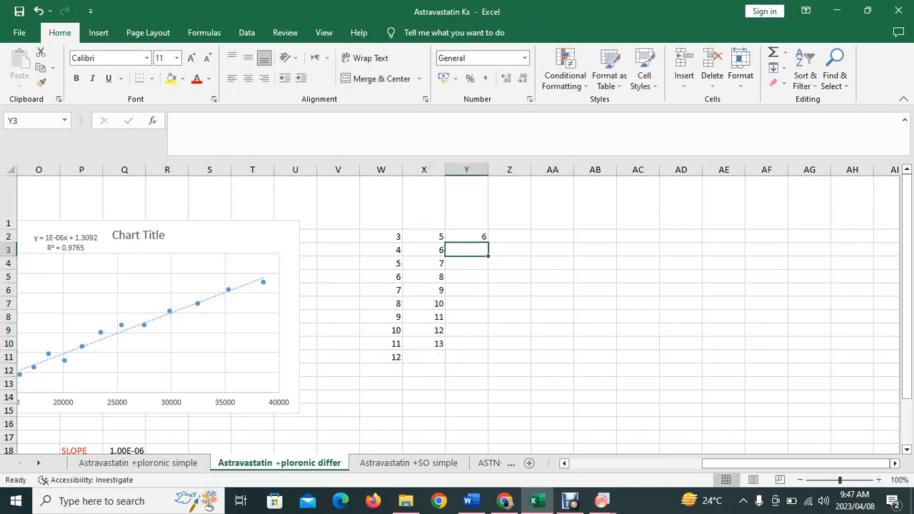
text(7)
click(552, 250)
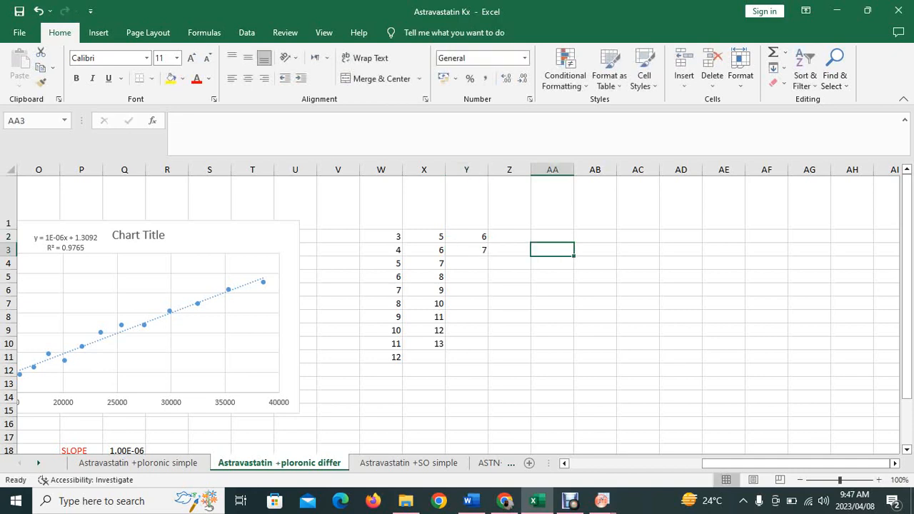
drag(466, 237, 489, 350)
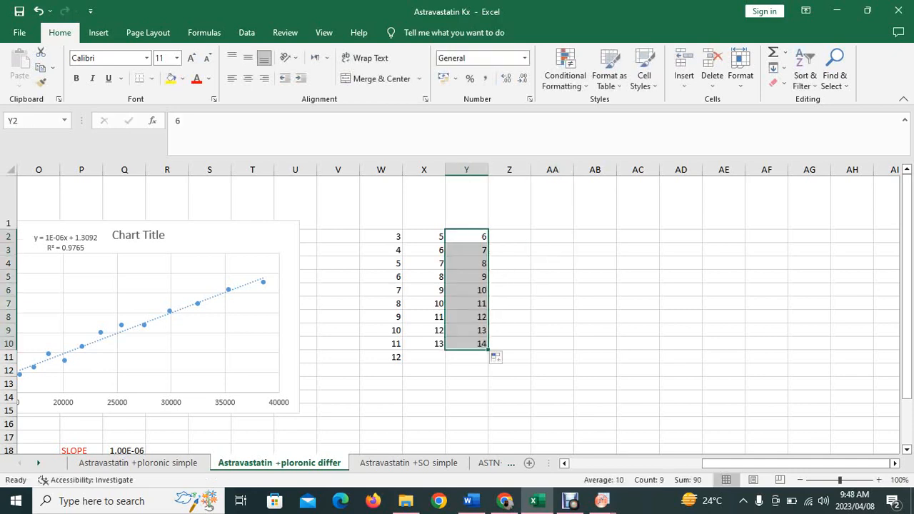
- Enter 7 in Z2 and 8 in Z3, and fill the series down to Z11
click(509, 236)
text(7)
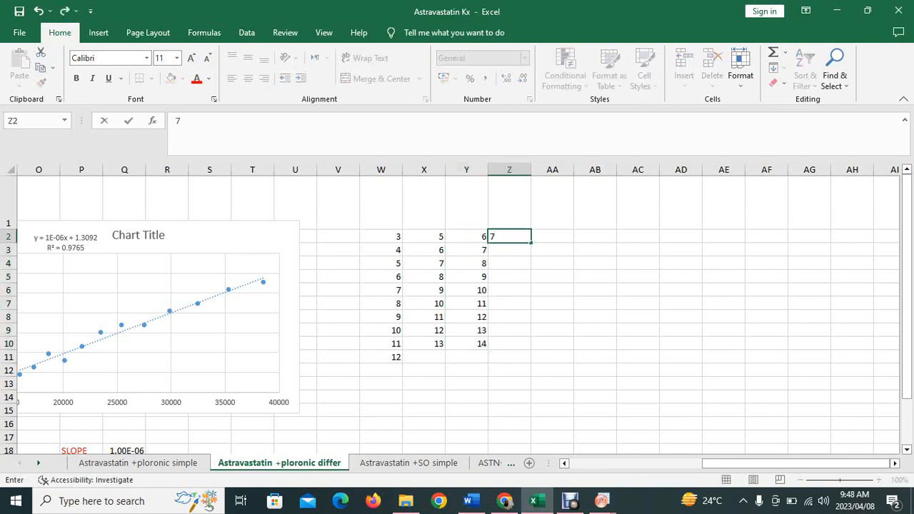
key(Return)
text(8)
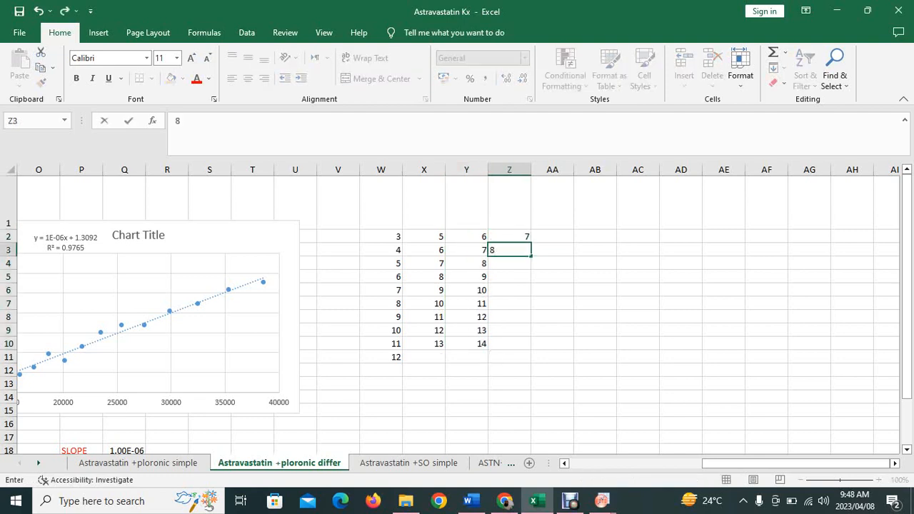
click(595, 264)
drag(509, 236, 532, 360)
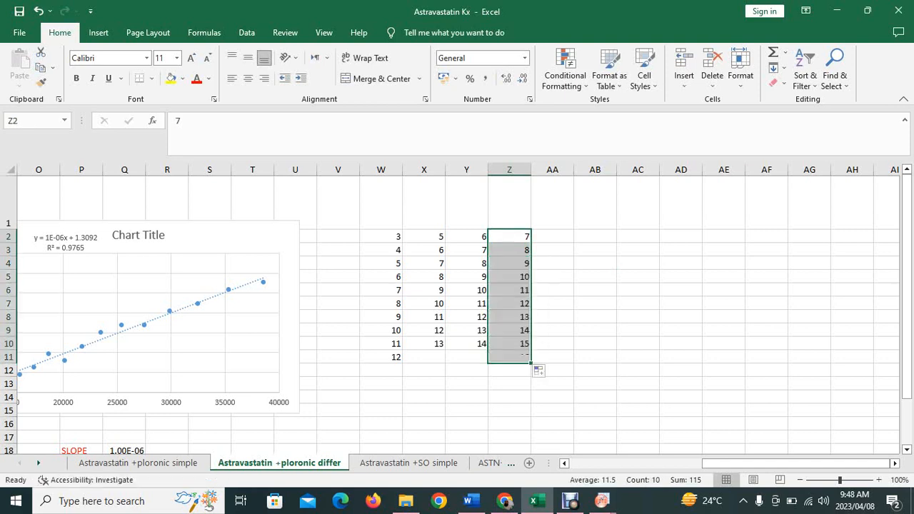
- Enter 9 in AA2 and 11 in AA3, and fill the series down to AA10
click(552, 236)
text(9)
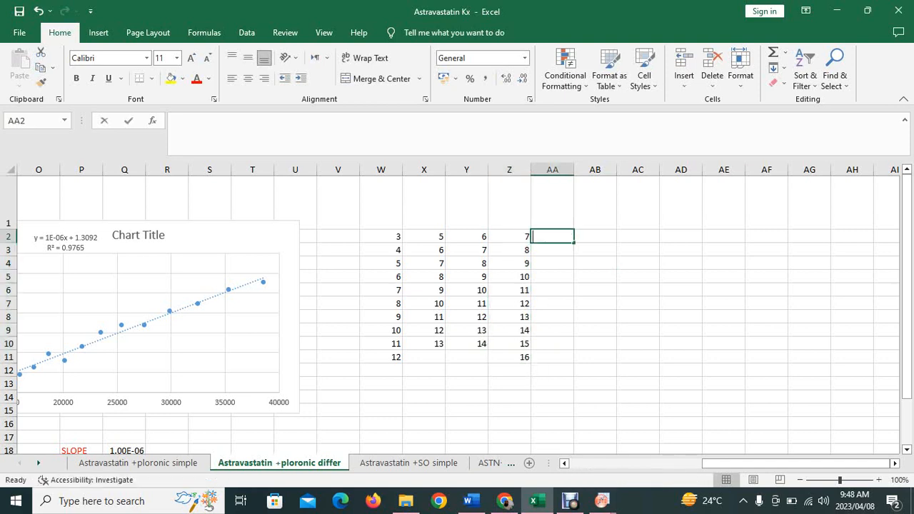
key(Return)
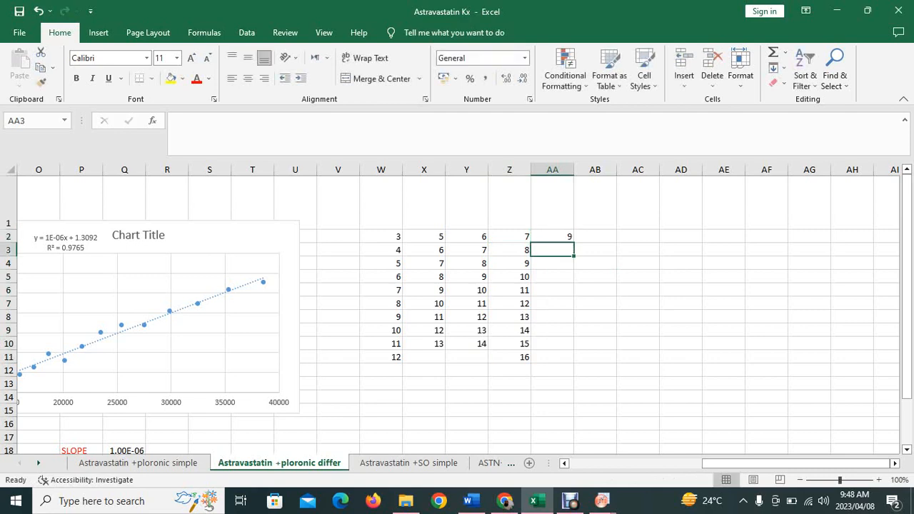
text(110)
key(BackSpace)
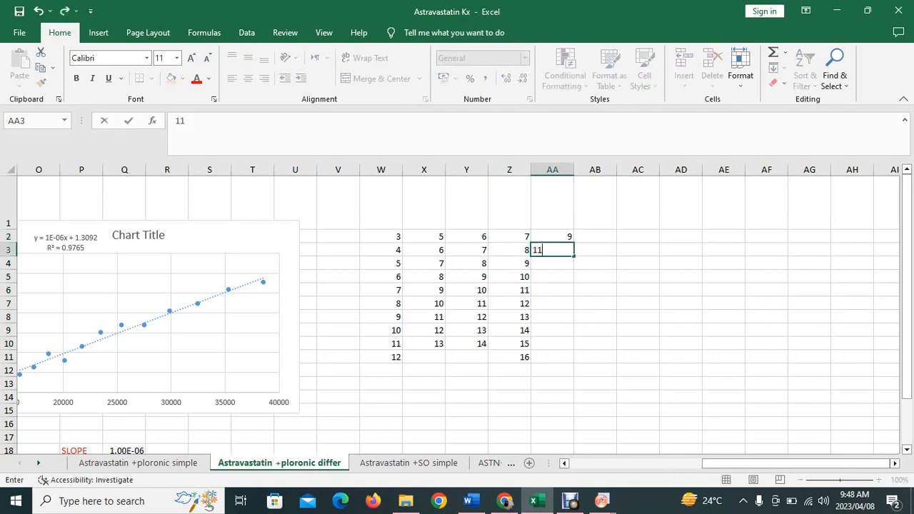
click(595, 250)
drag(552, 237, 576, 349)
click(681, 289)
- Copy the data range W2:AA10 and switch to the OriginPro graph window
drag(381, 237, 553, 344)
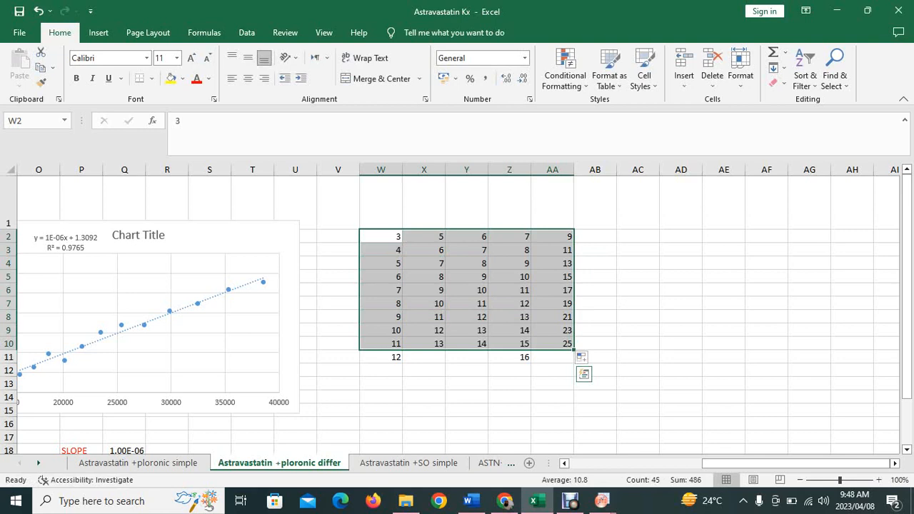
right_click(492, 292)
click(522, 207)
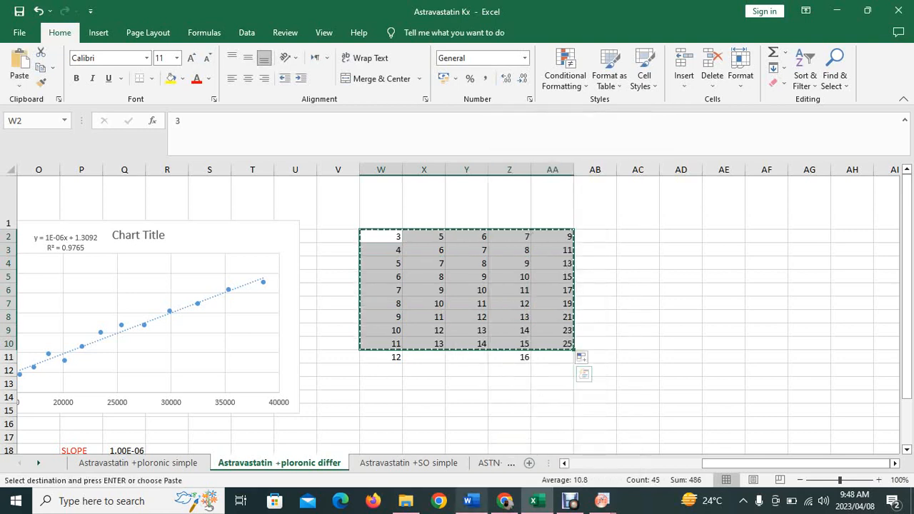
click(601, 501)
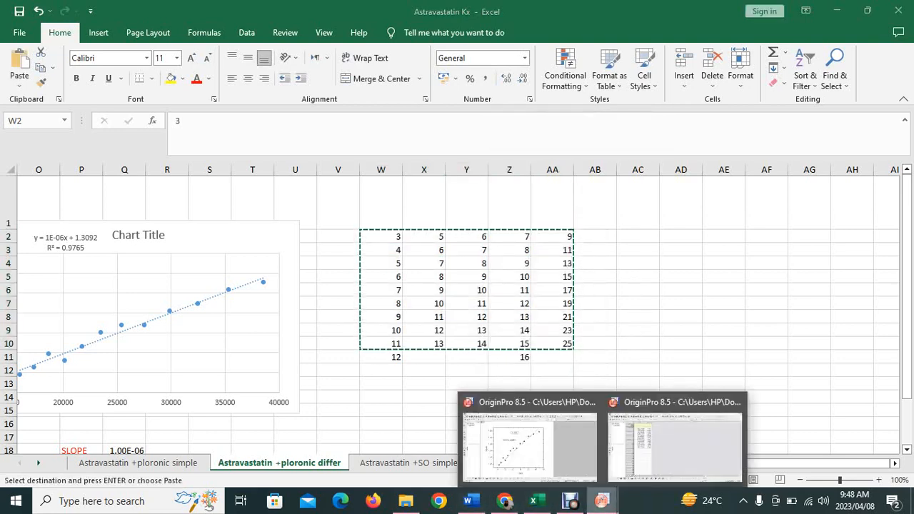
click(530, 445)
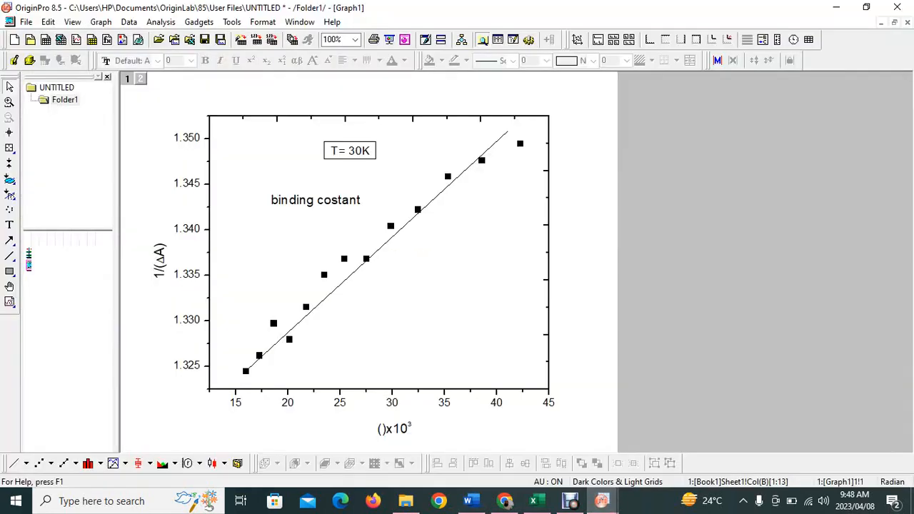
click(25, 21)
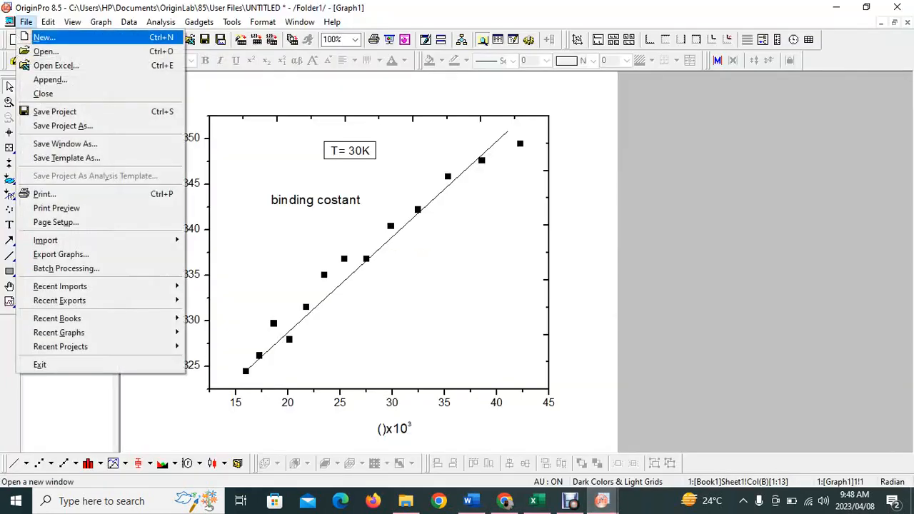
click(41, 37)
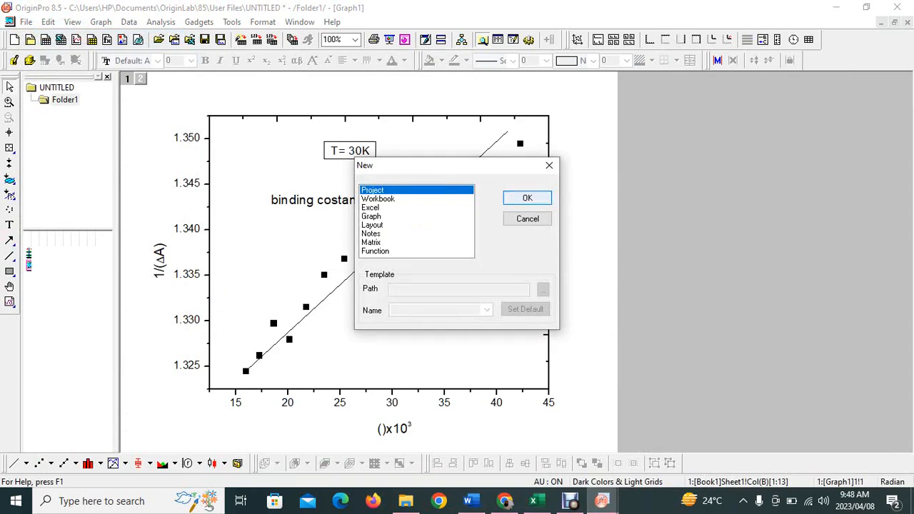
key(Return)
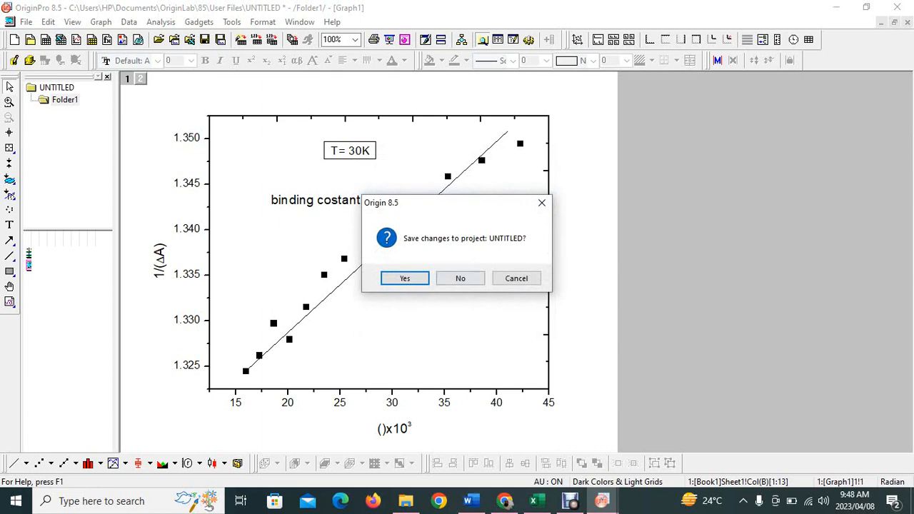
key(Tab)
key(Tab)
key(Return)
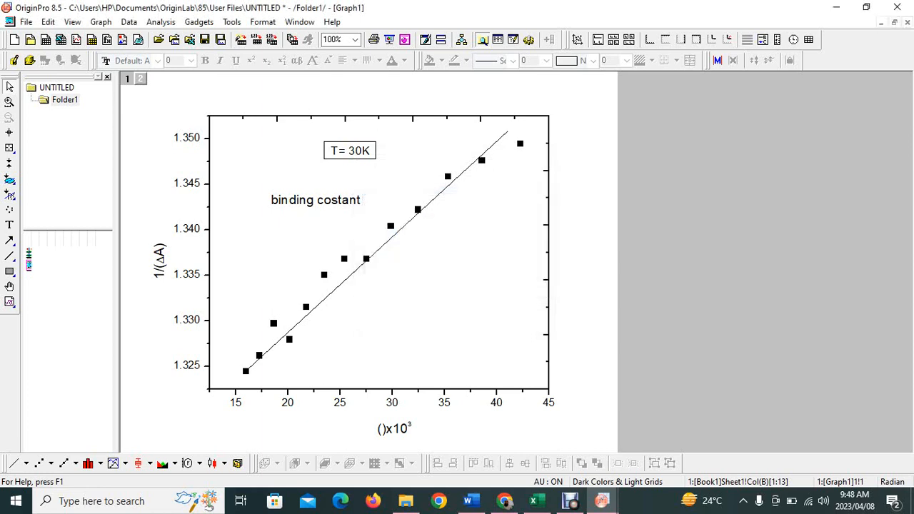
key(alt+e)
key(Down)
key(Down)
key(Down)
key(Down)
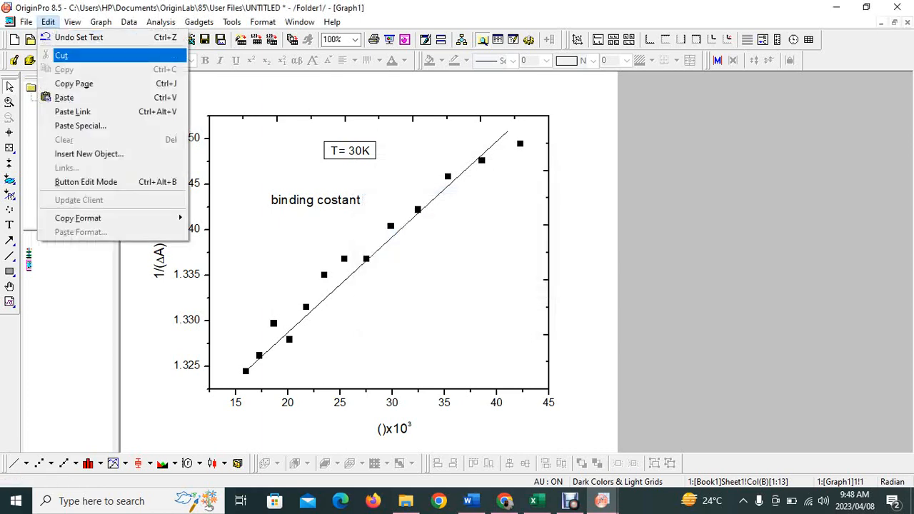
key(Up)
key(Up)
key(Right)
key(Escape)
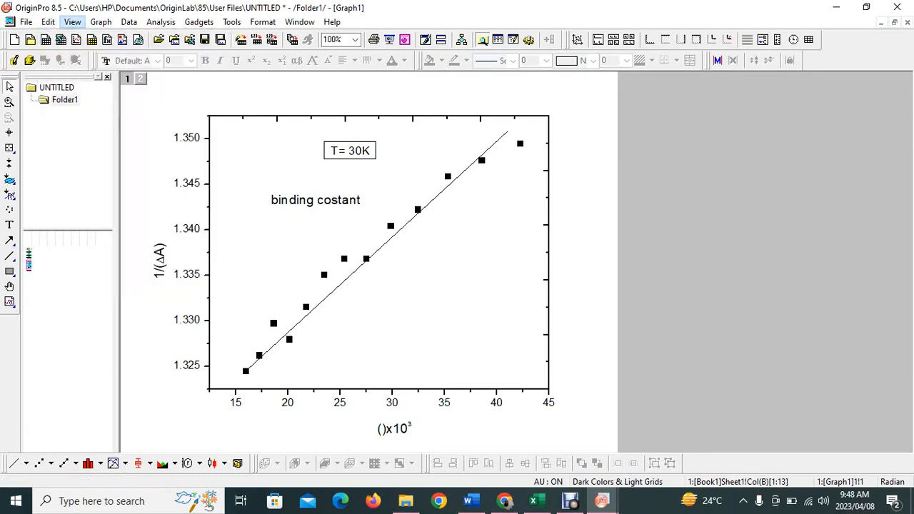
key(Left)
key(Left)
key(Down)
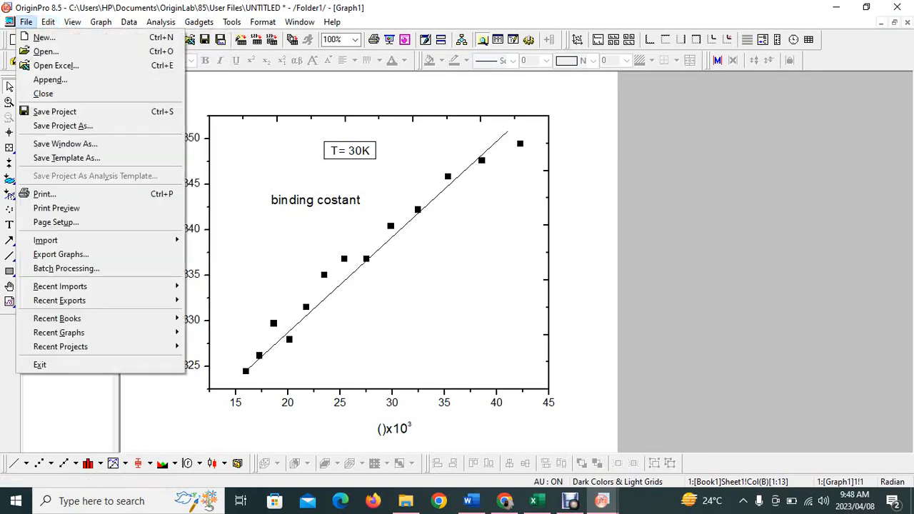
key(Down)
key(Down)
key(Down)
key(Down)
key(Down)
key(Down)
key(Up)
key(Up)
key(Up)
key(Up)
key(Up)
key(Down)
key(Down)
key(Down)
key(Down)
key(Down)
key(Down)
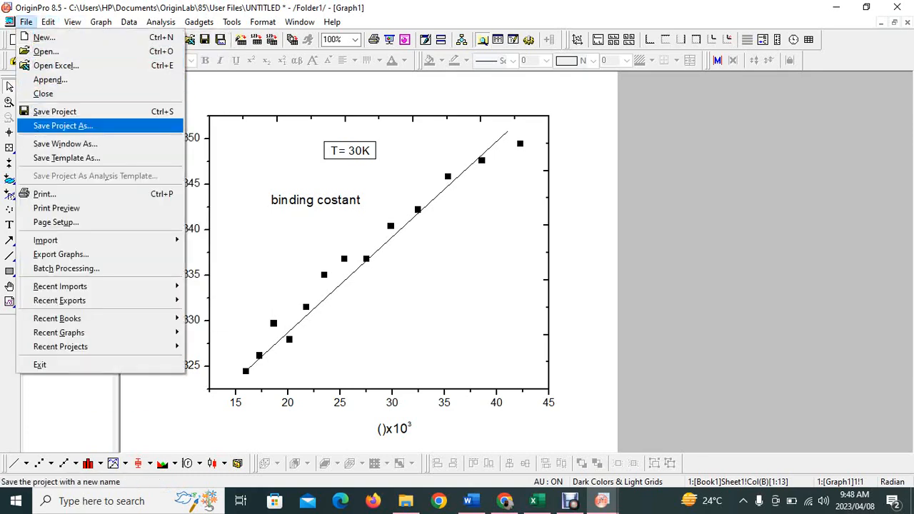
key(Return)
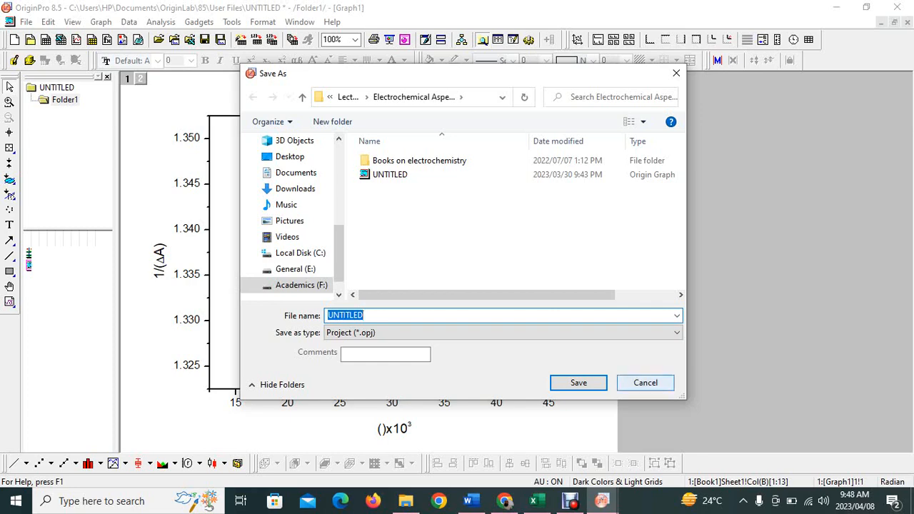
click(646, 383)
click(25, 22)
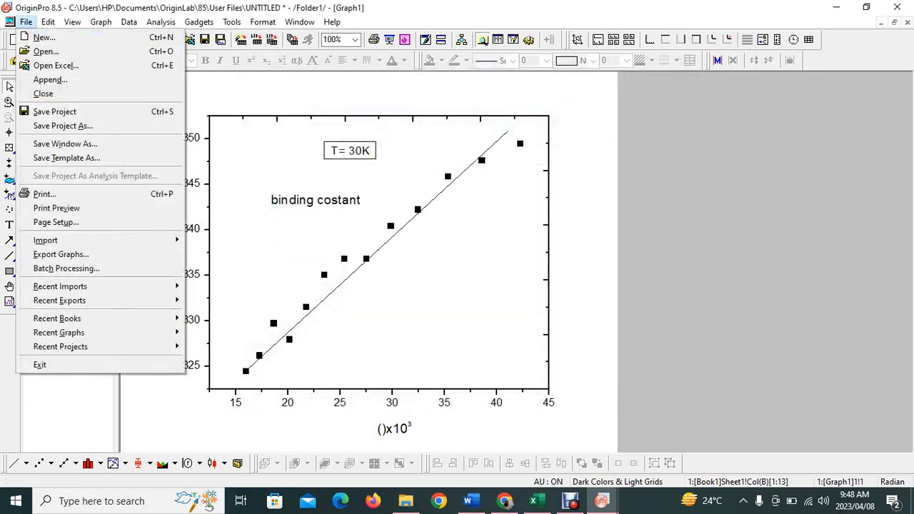
click(26, 21)
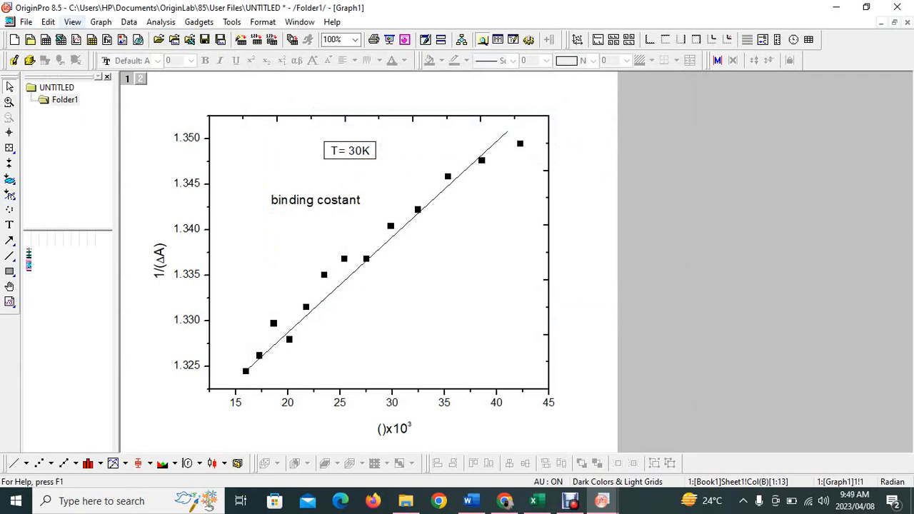
- Copy the whole graph page and paste it on a new line above the manuscript heading in the Word document ZPC Comments 8-4-23
click(48, 21)
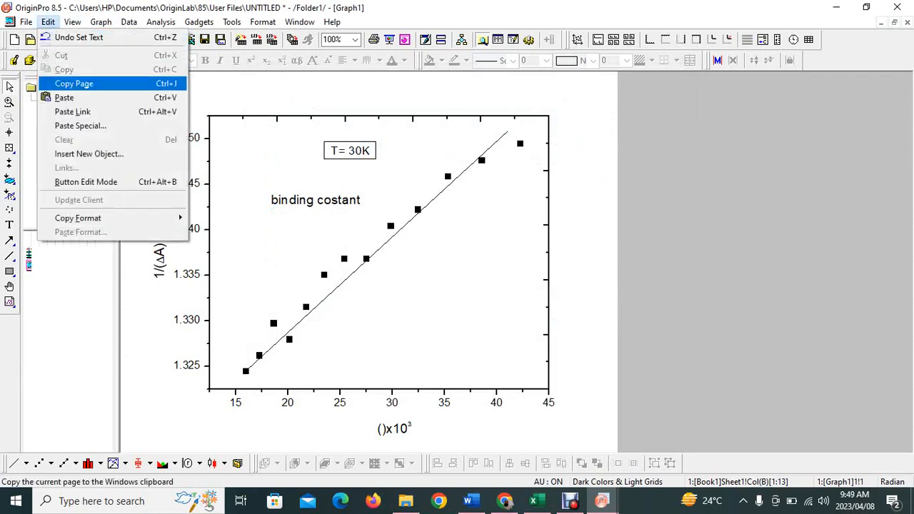
click(74, 84)
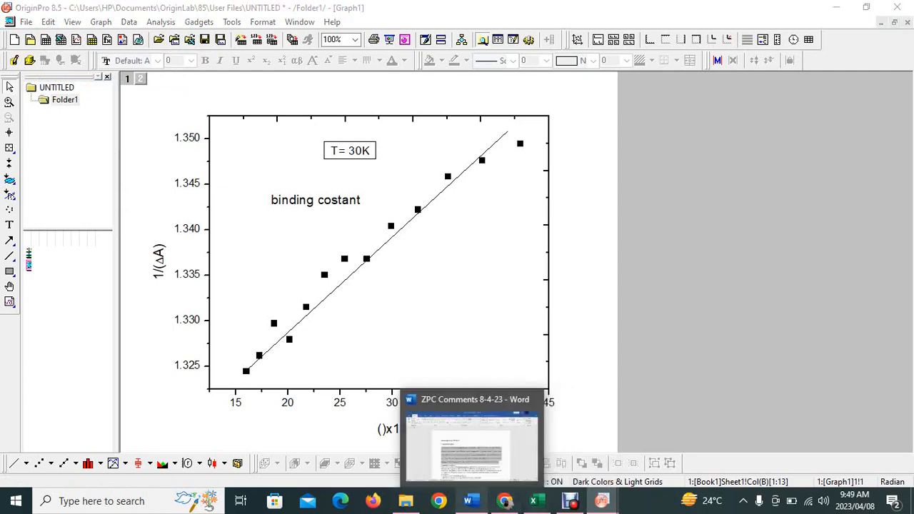
click(469, 501)
click(370, 205)
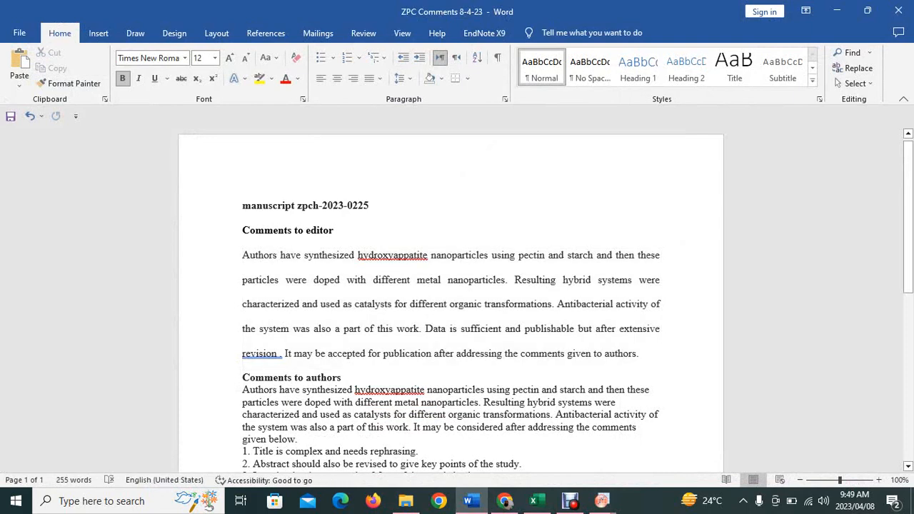
key(Return)
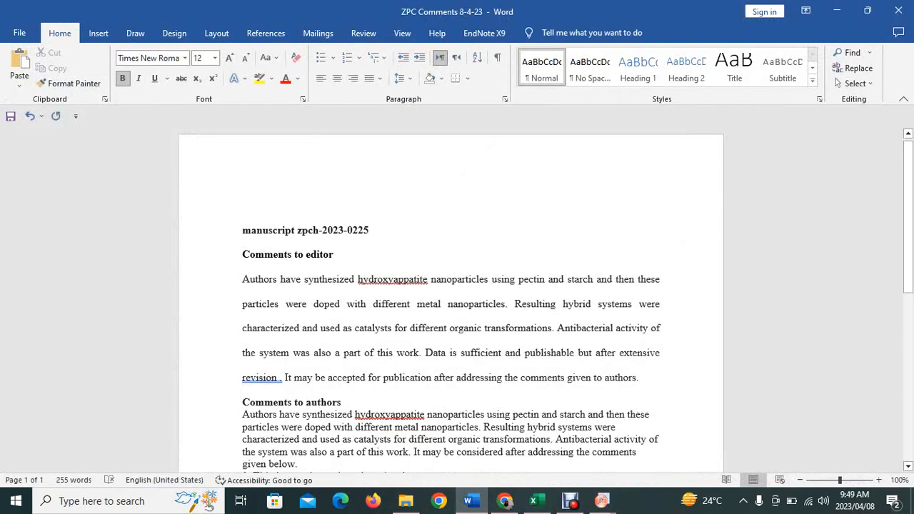
key(Up)
key(ctrl+v)
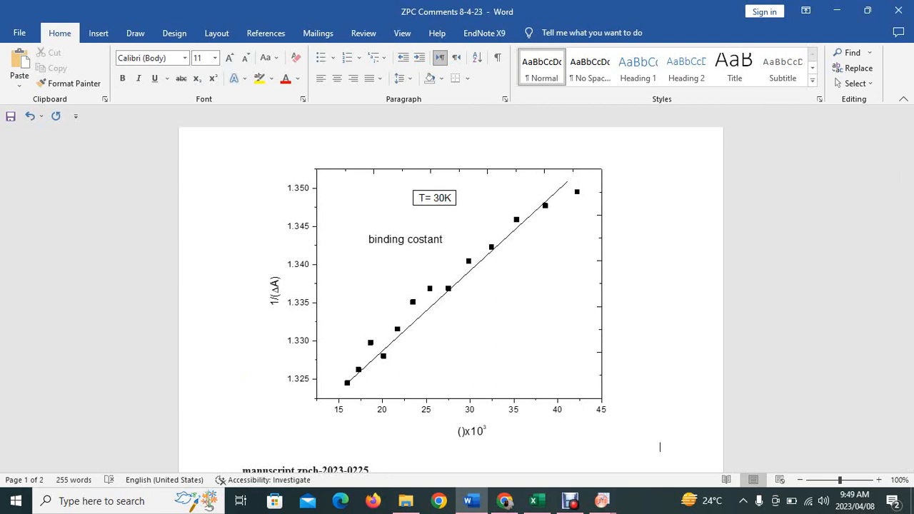
- Open the pasted graph from the Word document for editing in OriginPro, and close that editing window
click(451, 291)
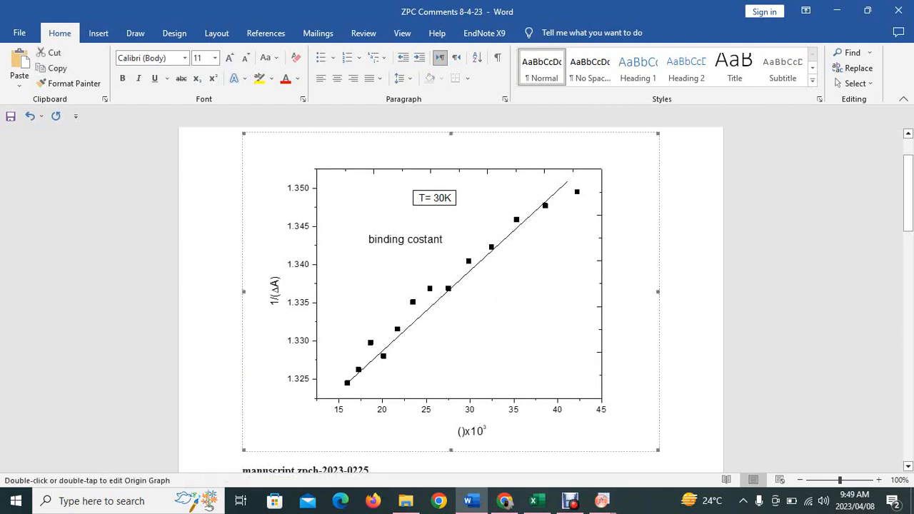
double_click(451, 292)
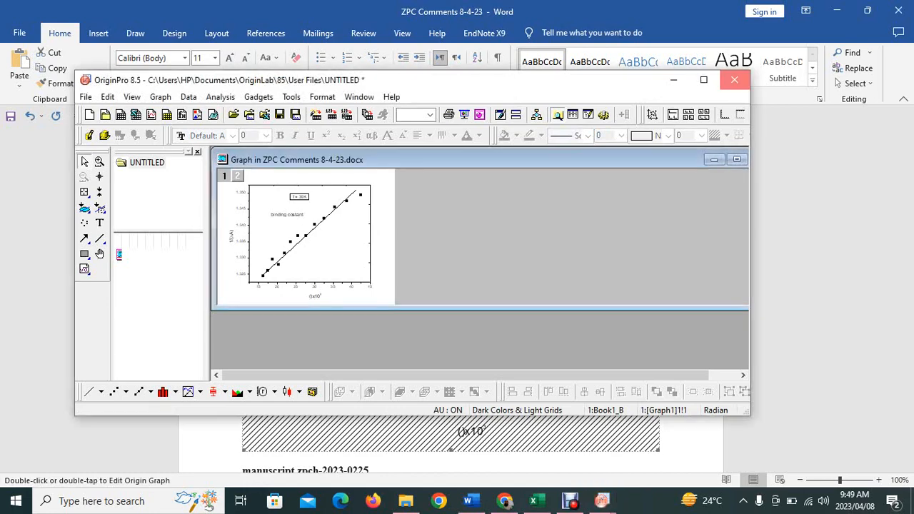
click(734, 79)
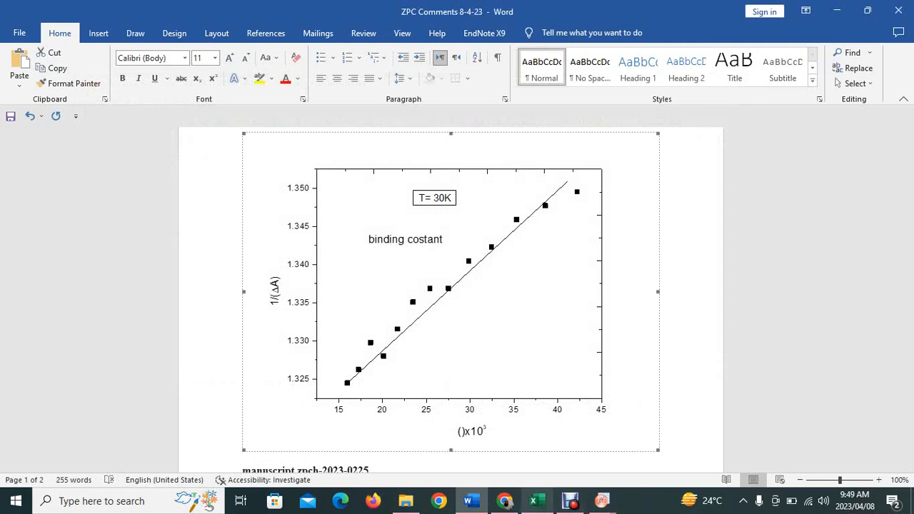
- Switch to the OriginPro graph window, create a new project without saving the current one, and maximize the empty workbook
mouse_move(602, 501)
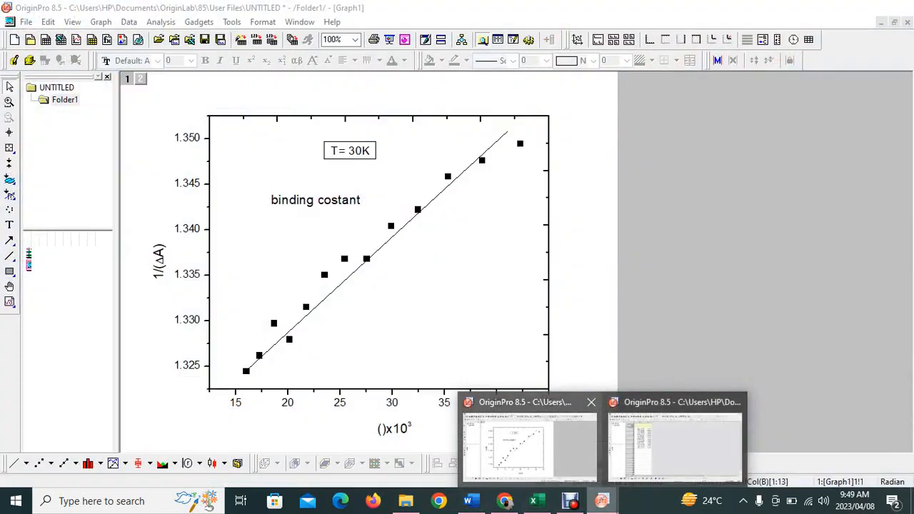
click(529, 443)
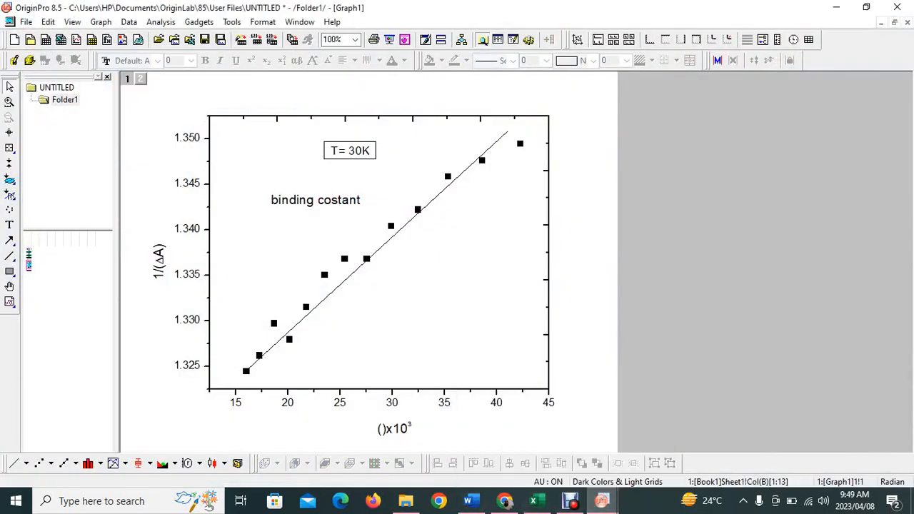
click(26, 21)
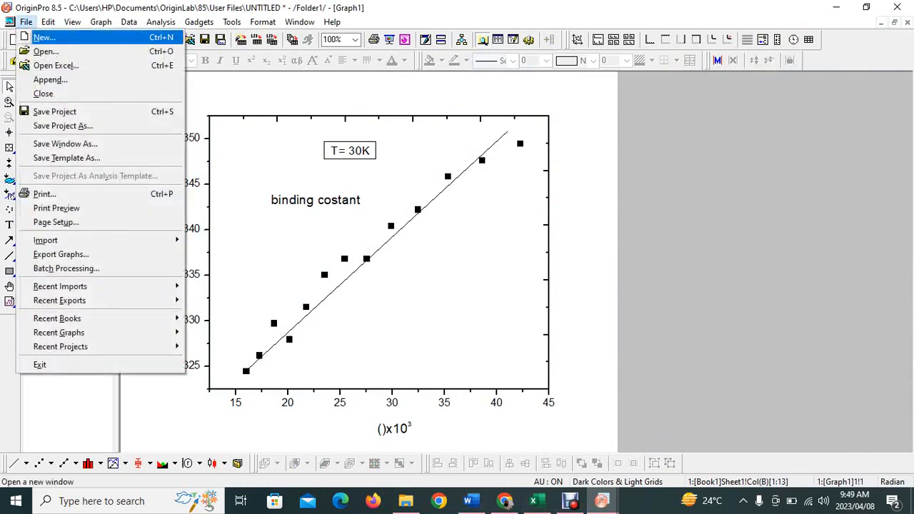
key(Return)
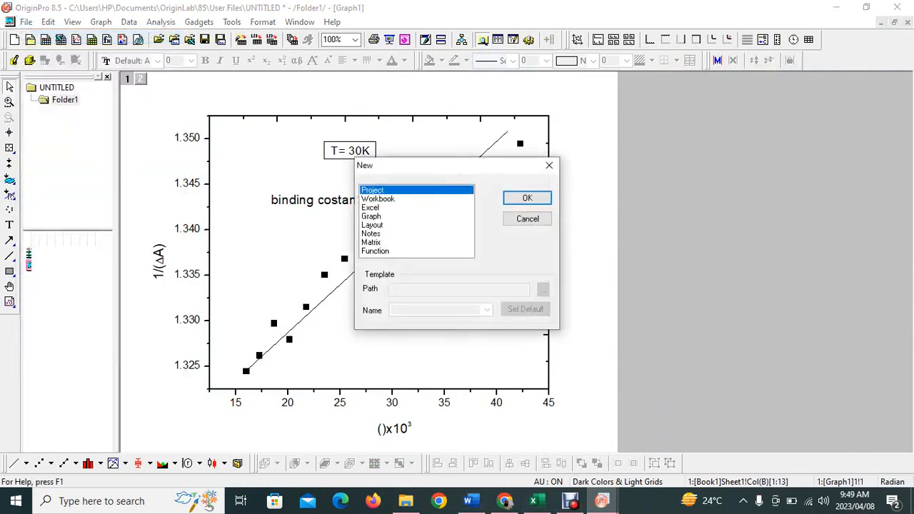
key(Return)
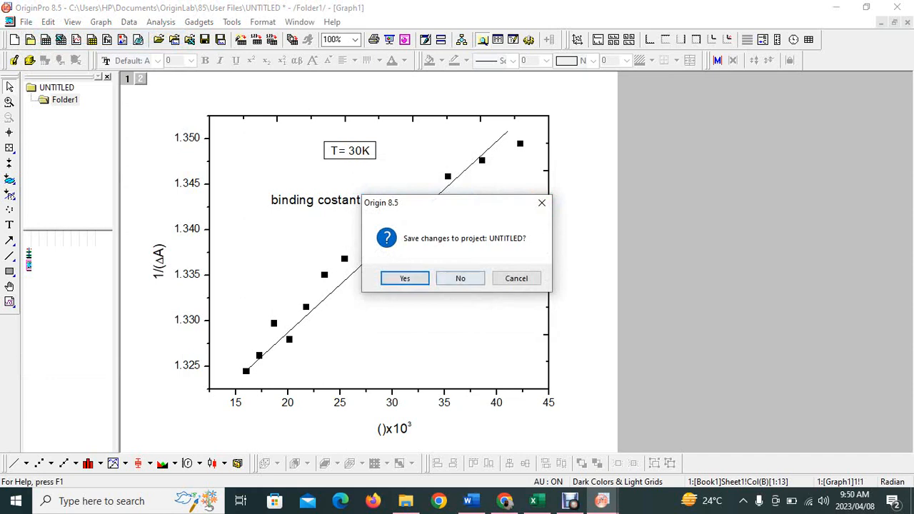
click(461, 278)
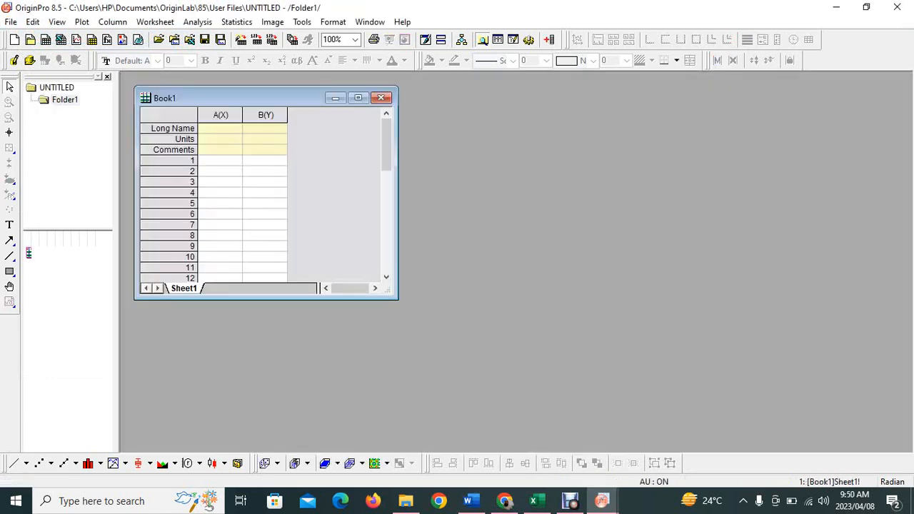
click(358, 98)
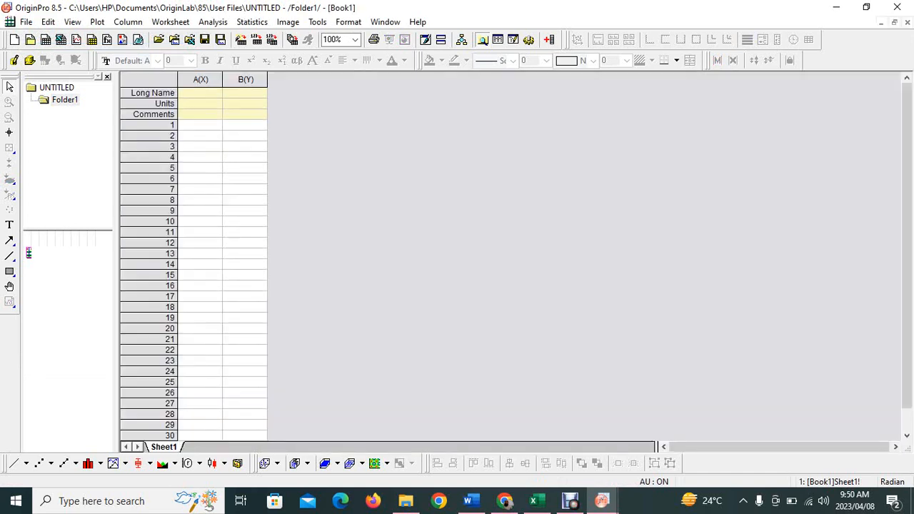
- Insert a new column before column B(Y) in the worksheet
click(246, 80)
right_click(247, 79)
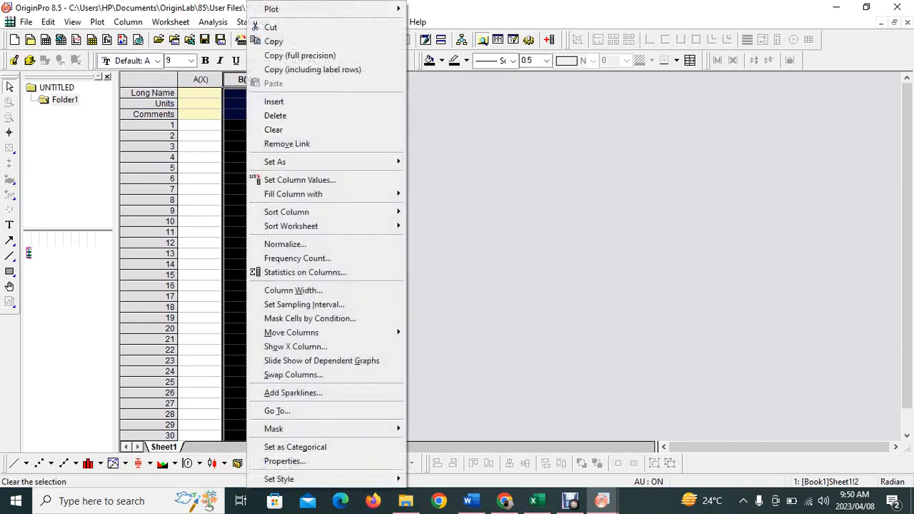
click(274, 101)
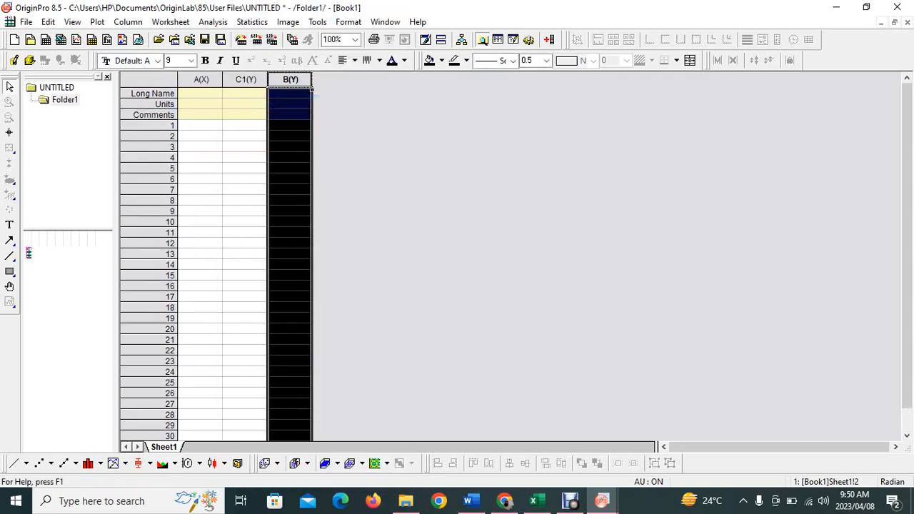
- Insert two more columns between A(X) and C1(Y) in the worksheet
drag(246, 79, 290, 80)
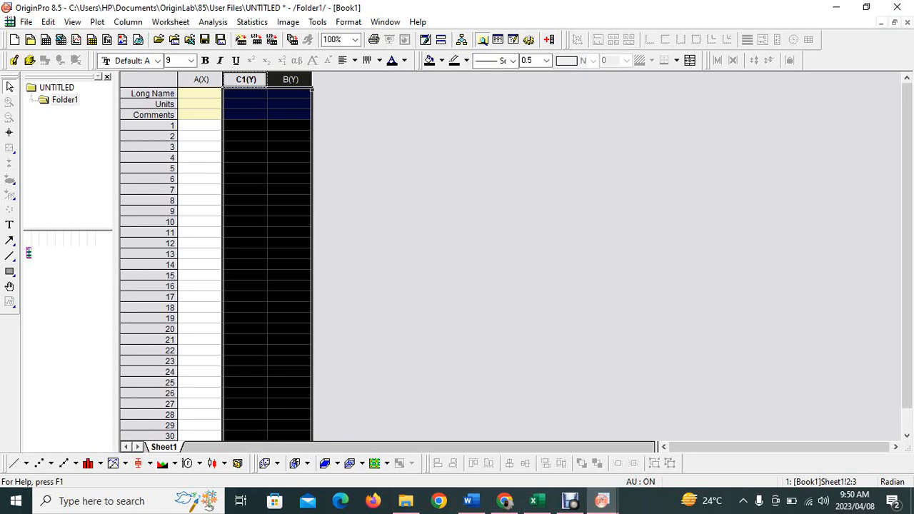
click(418, 190)
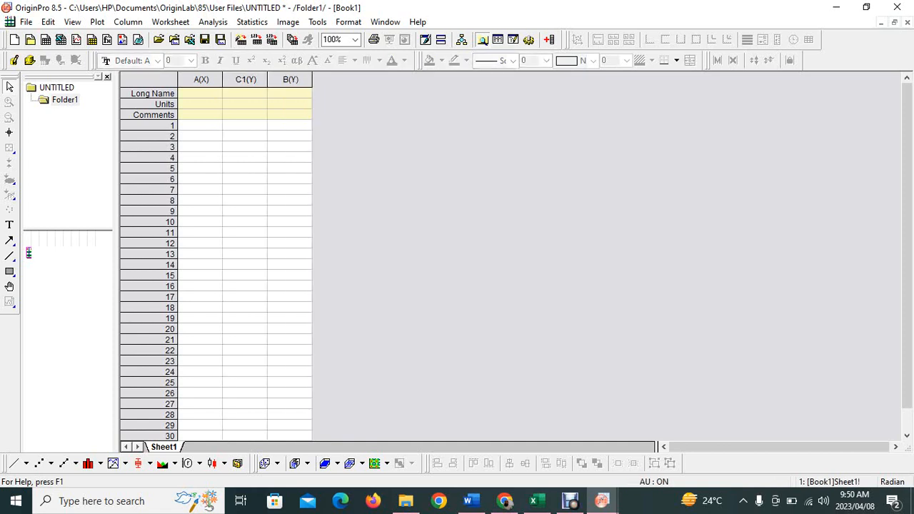
drag(246, 80, 290, 79)
right_click(269, 114)
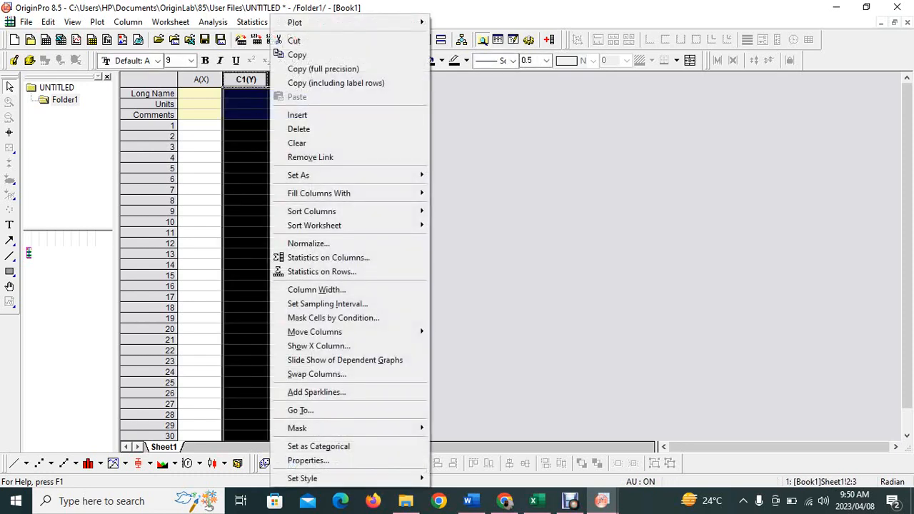
click(297, 114)
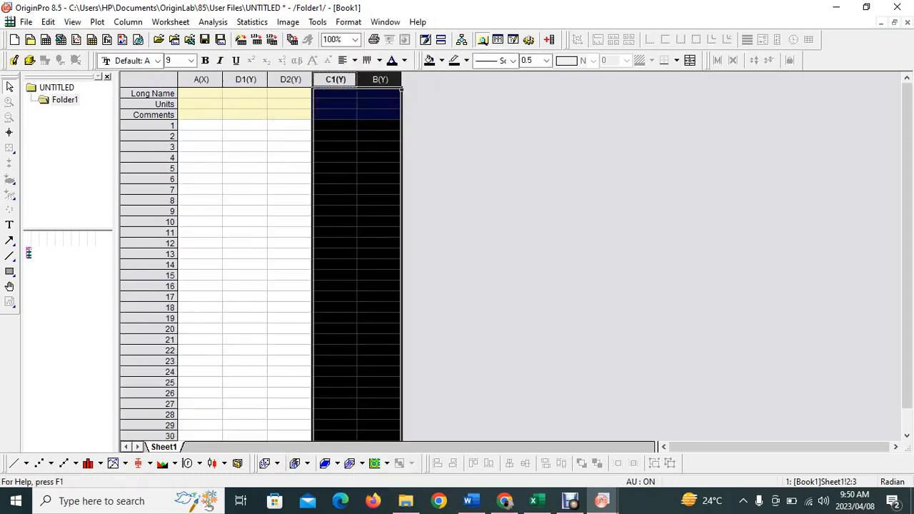
click(493, 193)
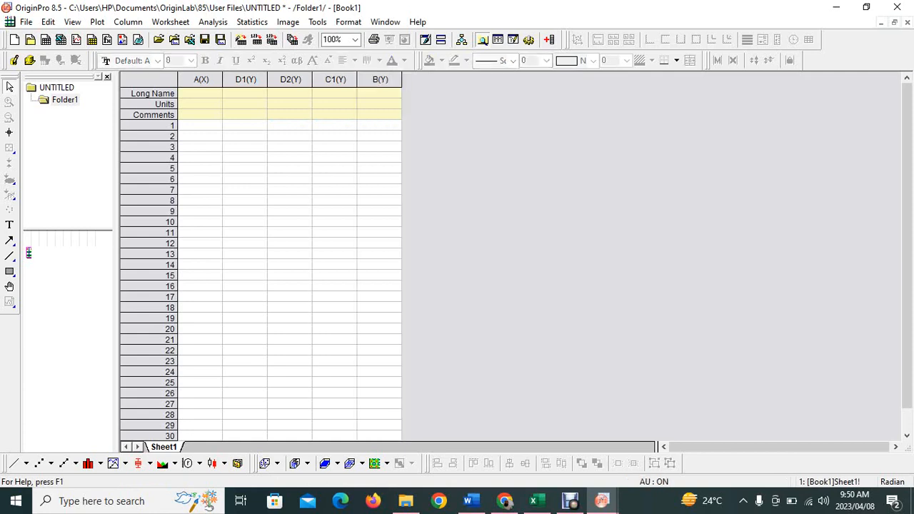
- Copy cells W2:AA10 from the Astravastatin Kx workbook in Excel and paste them into OriginPro's Book1, starting at row 1 of column A(X)
click(533, 501)
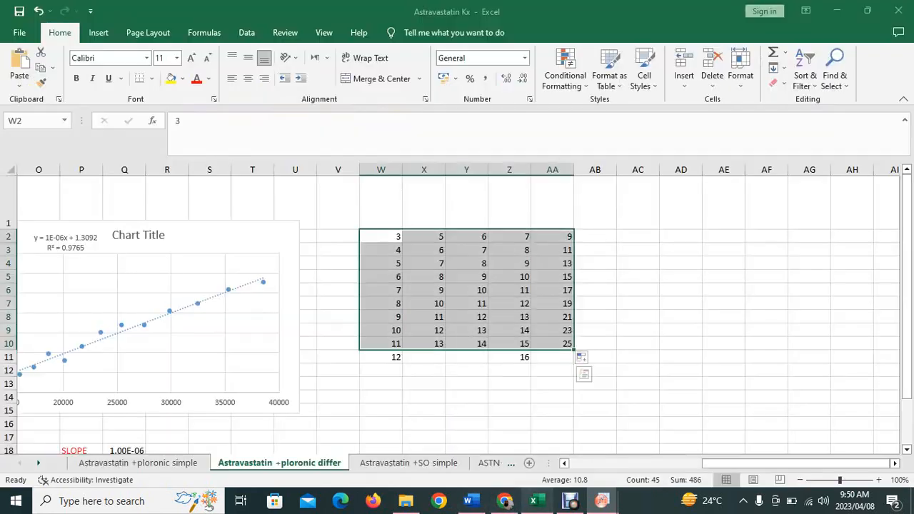
right_click(496, 285)
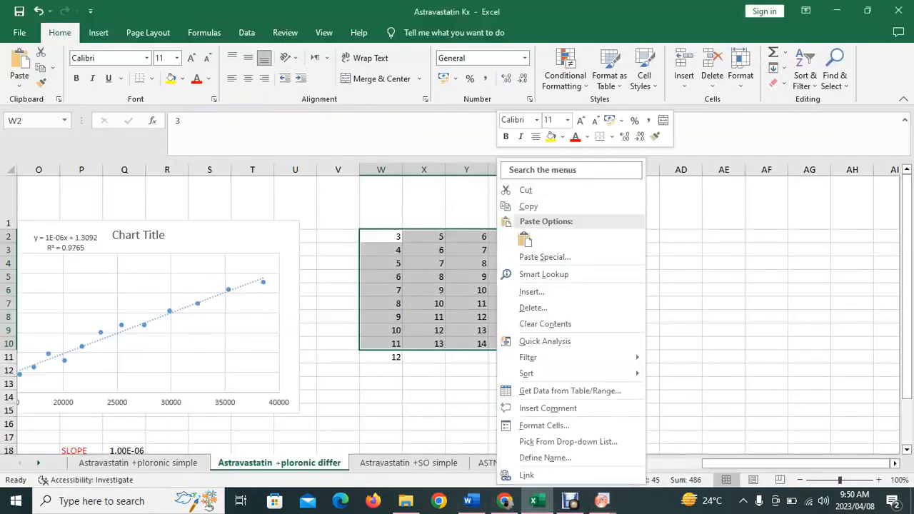
click(529, 206)
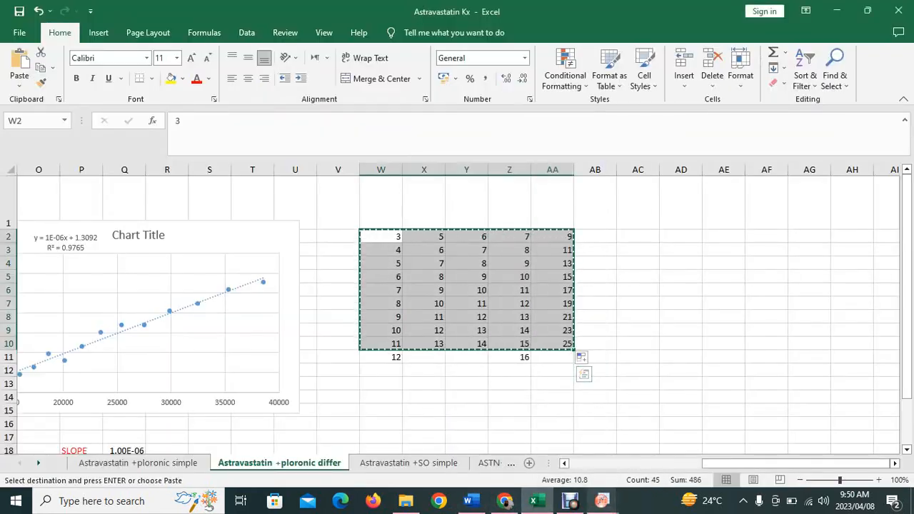
mouse_move(602, 501)
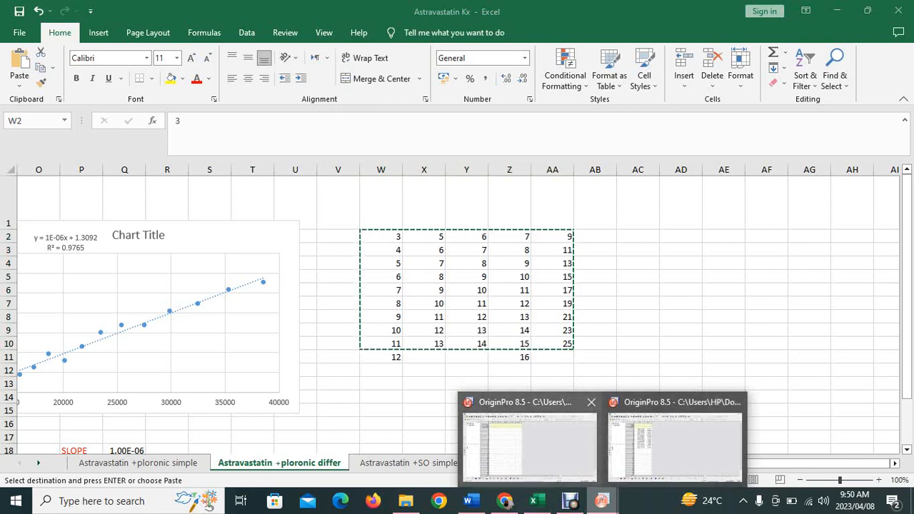
click(675, 446)
click(200, 126)
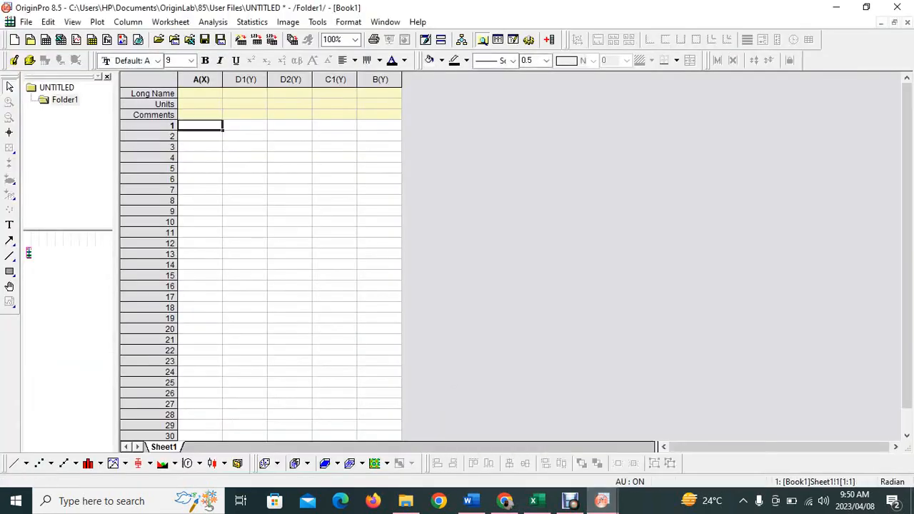
key(ctrl+v)
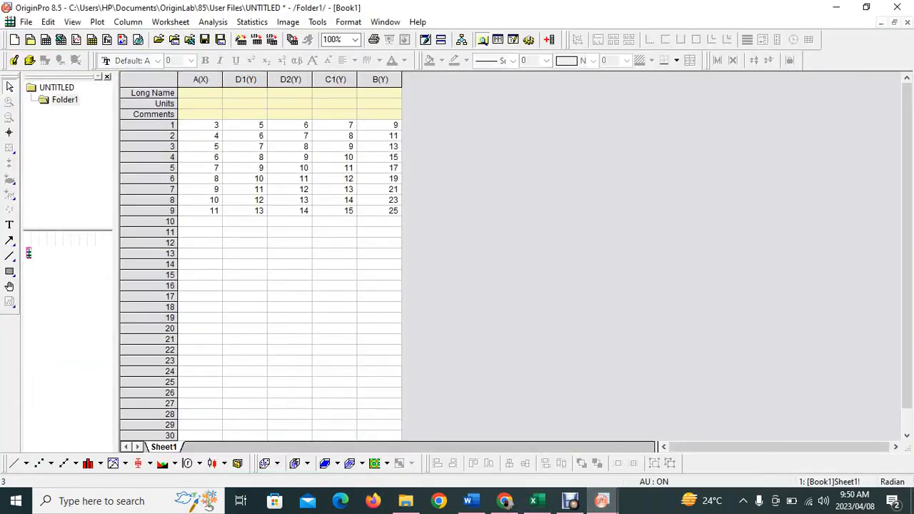
- Plot all five worksheet columns as a scatter graph and dismiss the reminder message
drag(380, 79, 201, 79)
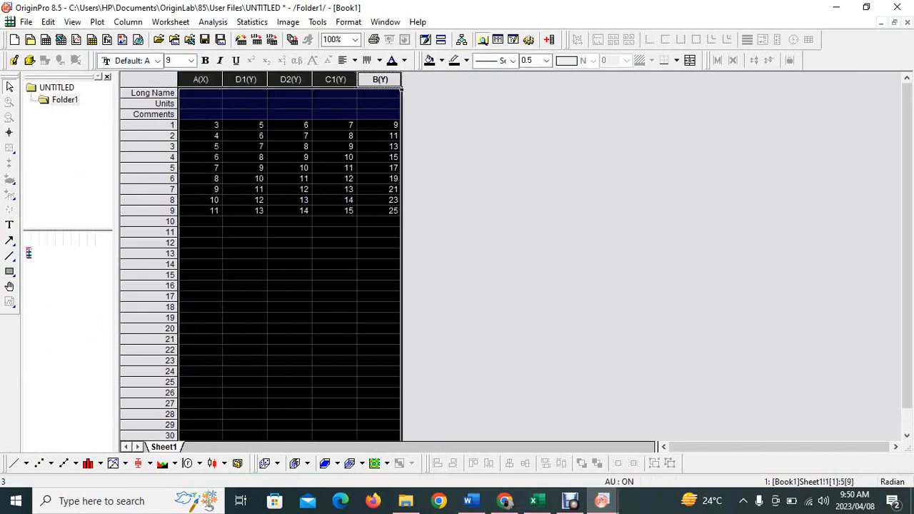
click(39, 463)
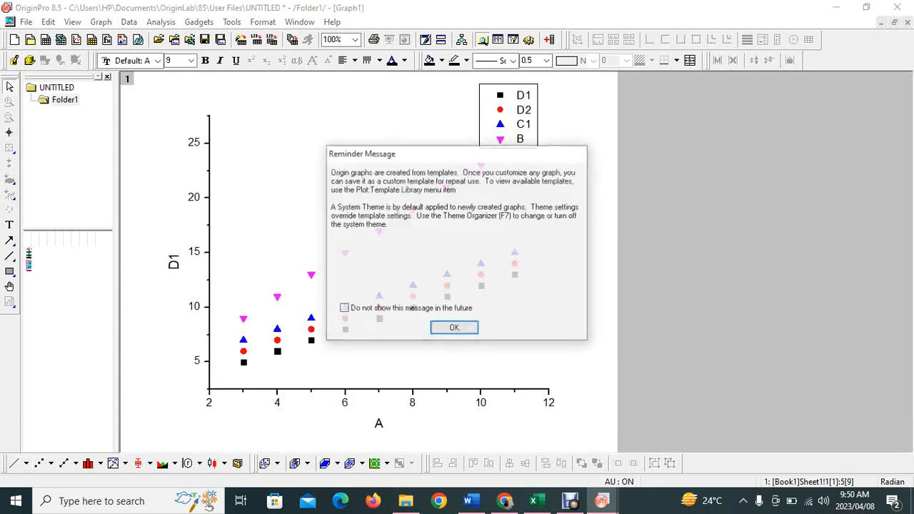
key(Return)
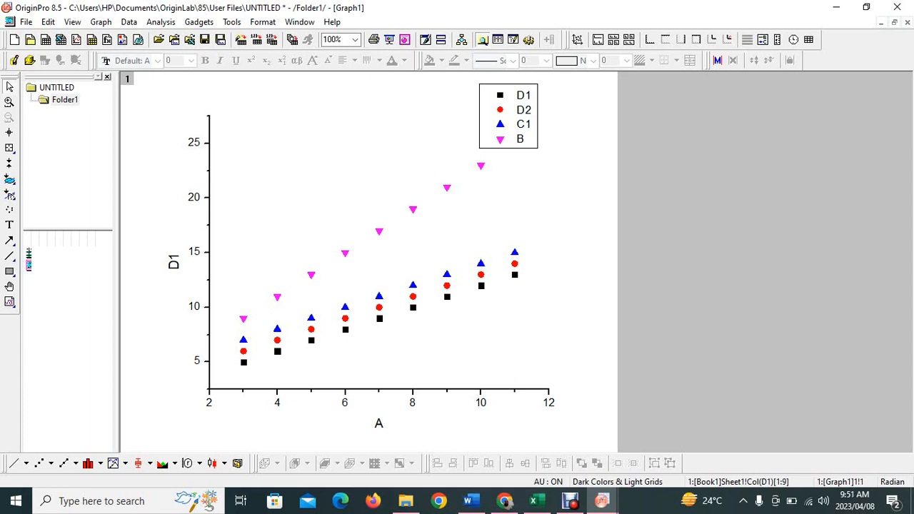
- Rename the first two legend entries 20K and 30K
double_click(527, 96)
drag(517, 96, 543, 96)
text(2)
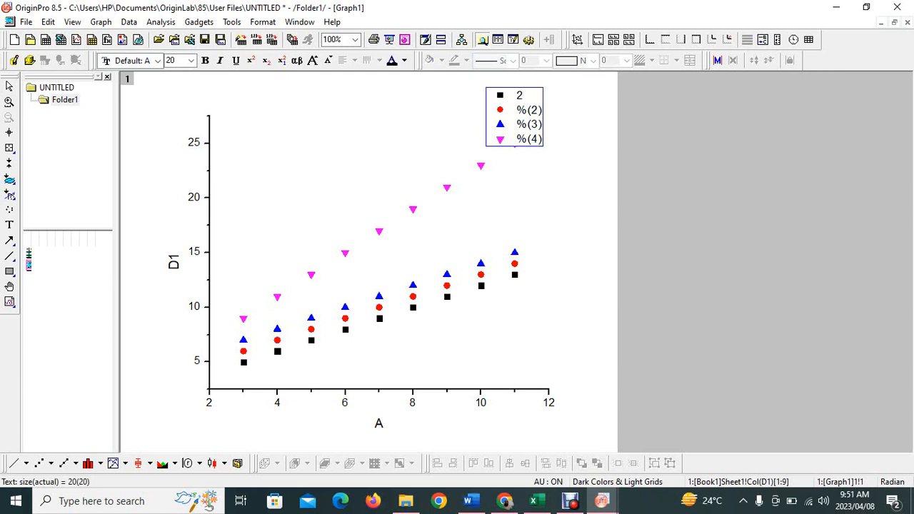
text(0K)
drag(515, 109, 543, 109)
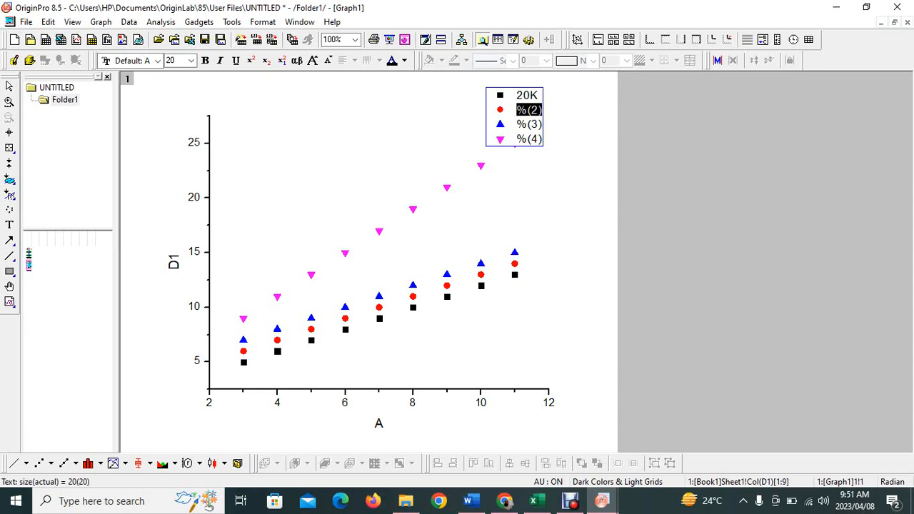
key(BackSpace)
text(30K)
double_click(512, 125)
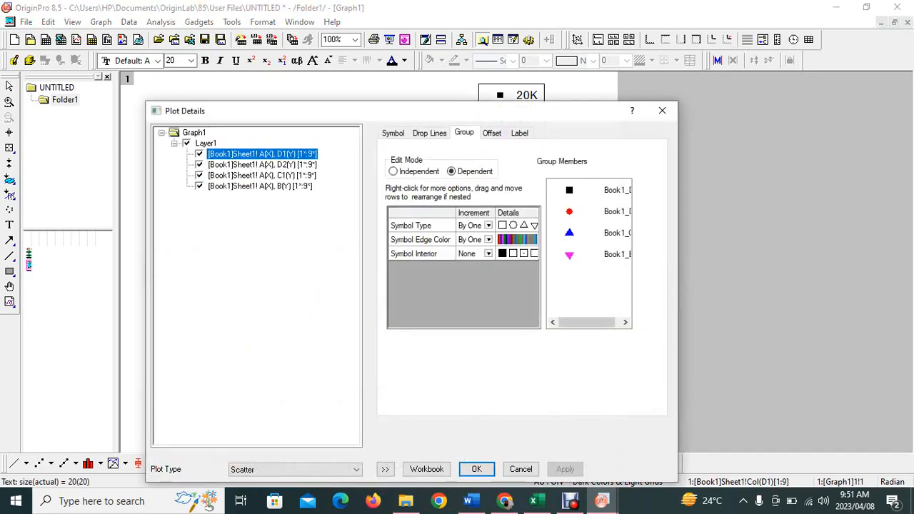
click(521, 470)
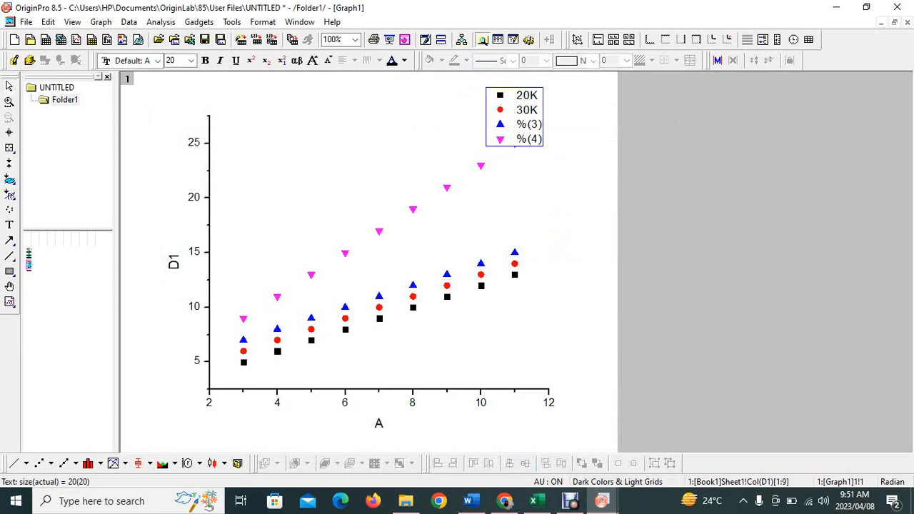
- Rename the third and fourth legend entries 40K and 50K, and move the legend to the empty upper area clear of the data points
drag(517, 124, 543, 125)
text(40K)
key(shift+Right)
key(shift+Right)
key(shift+Right)
key(shift+Right)
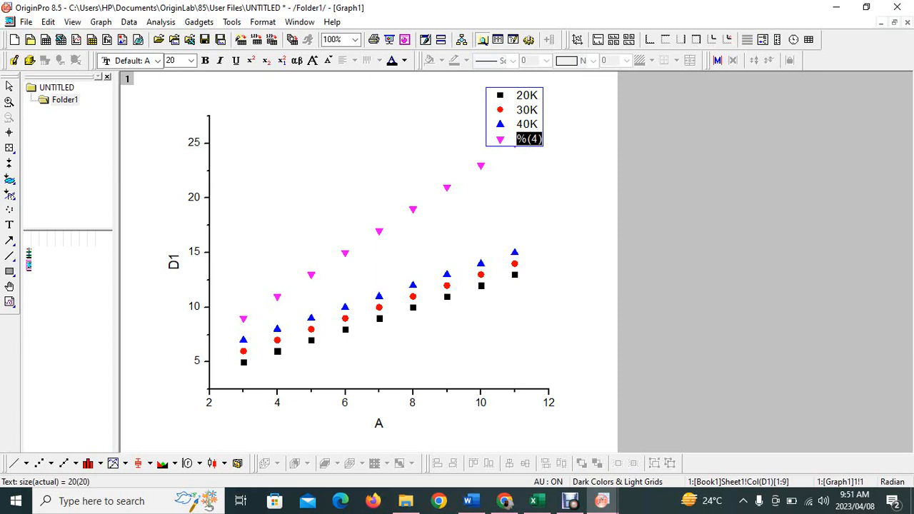
text(50K)
key(Escape)
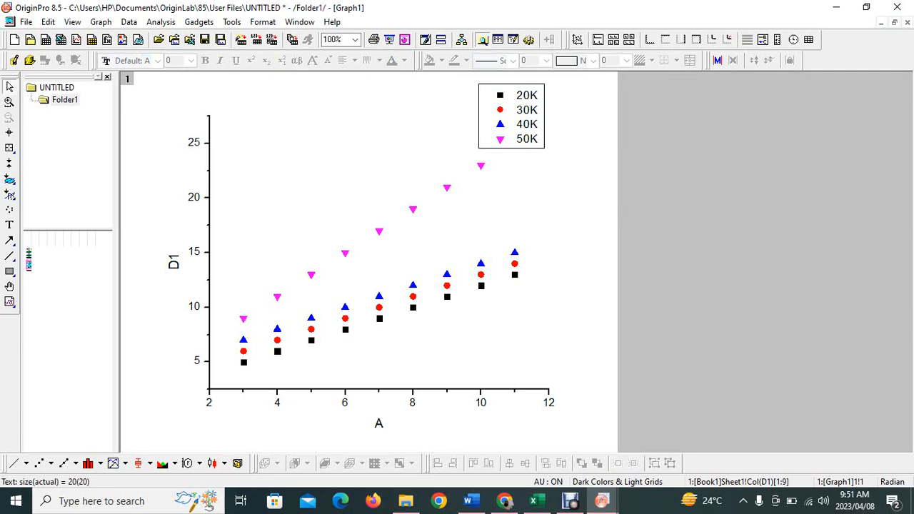
drag(511, 116, 344, 157)
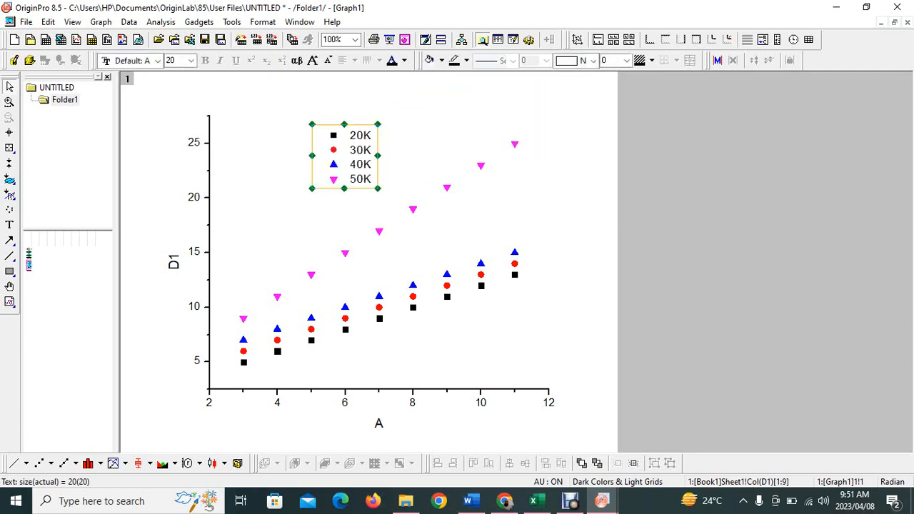
key(Escape)
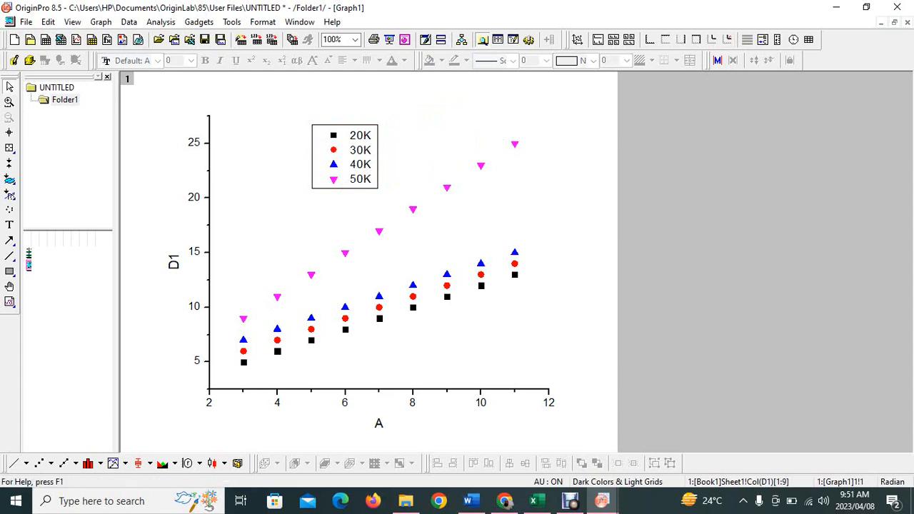
- Add a layer with top X and right Y axes to frame the graph, and delete that layer's tick labels and axis titles
click(697, 40)
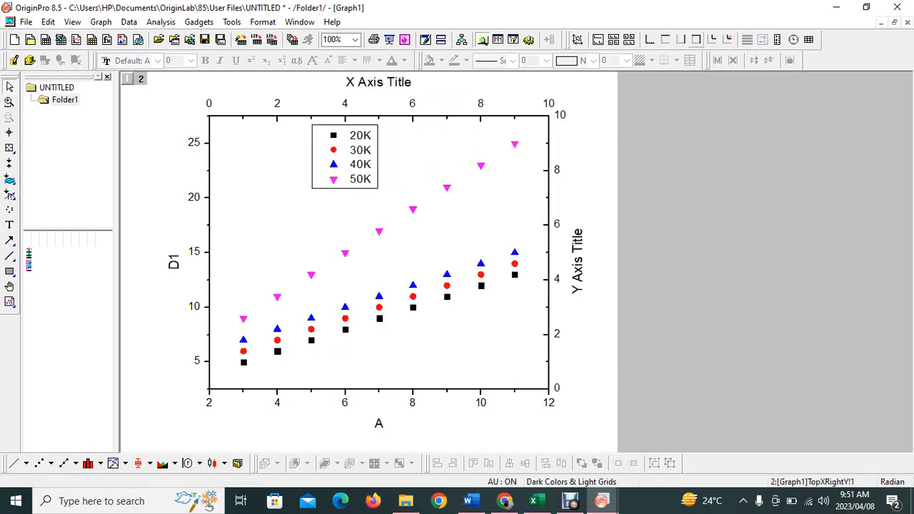
click(412, 103)
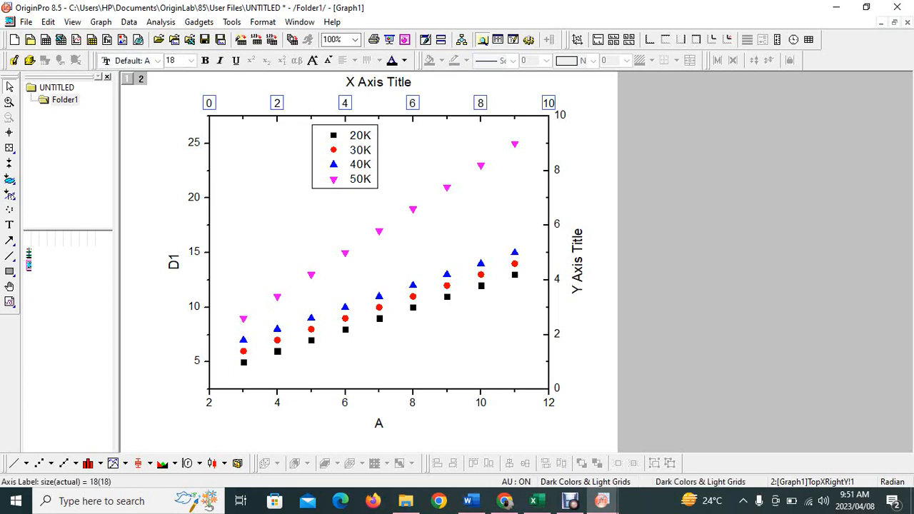
key(Delete)
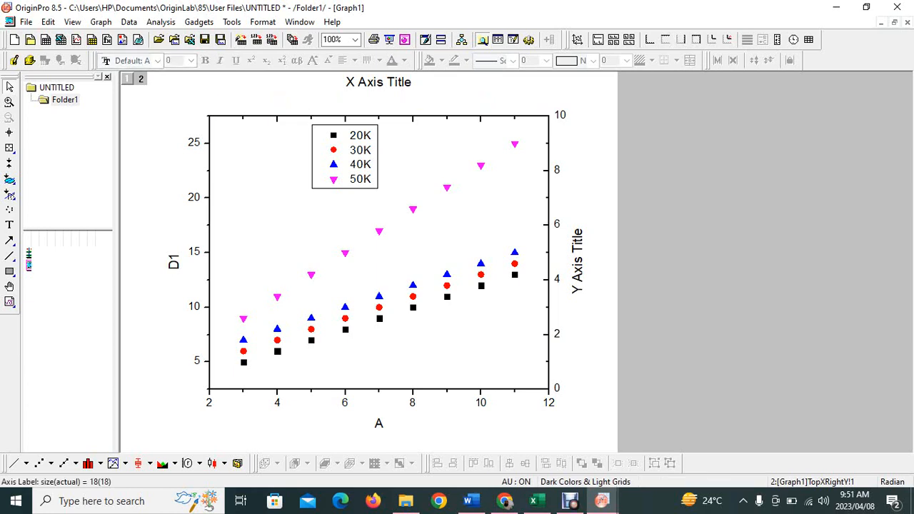
click(378, 83)
key(Delete)
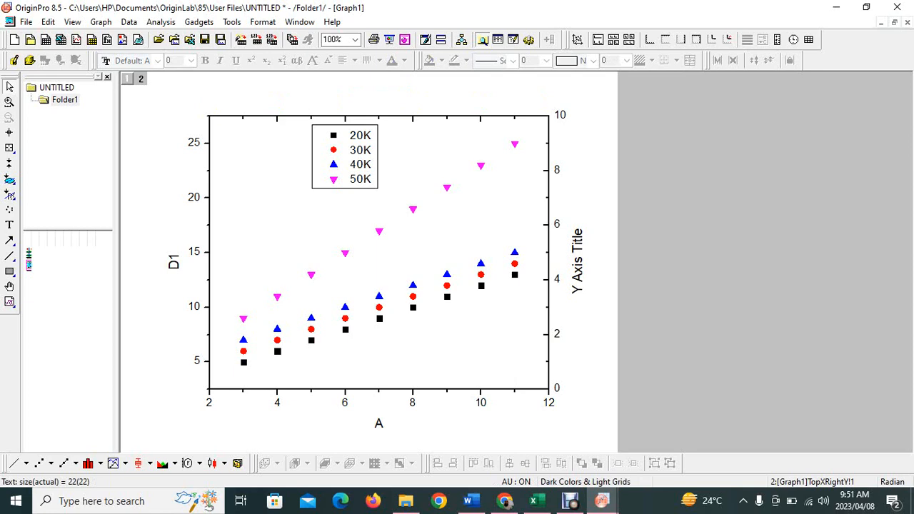
click(558, 225)
key(Delete)
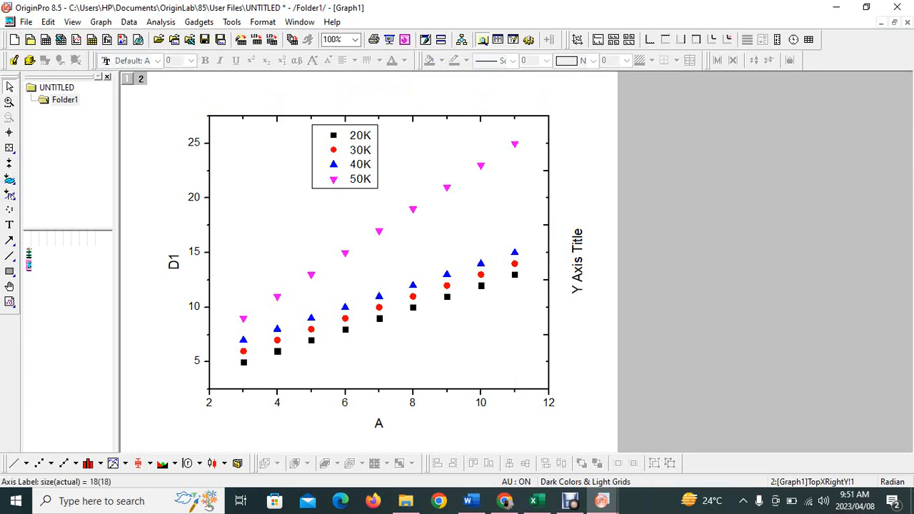
click(577, 262)
key(Delete)
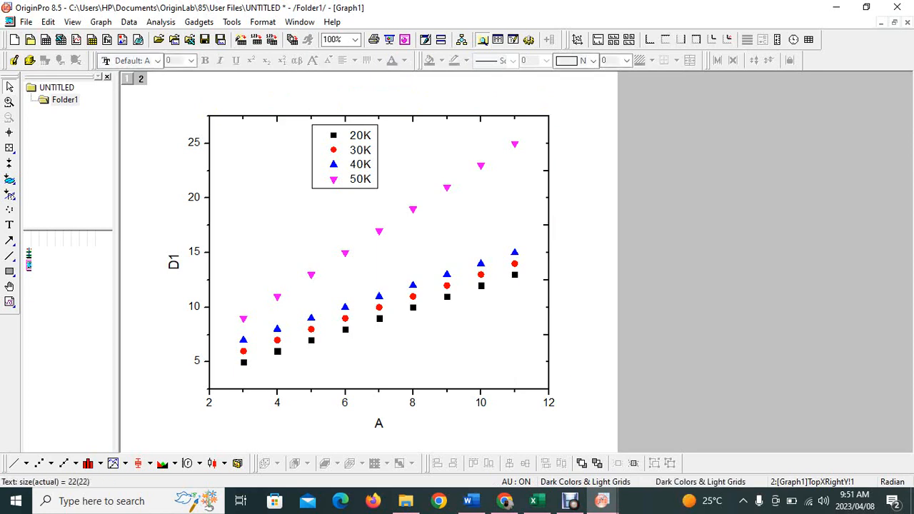